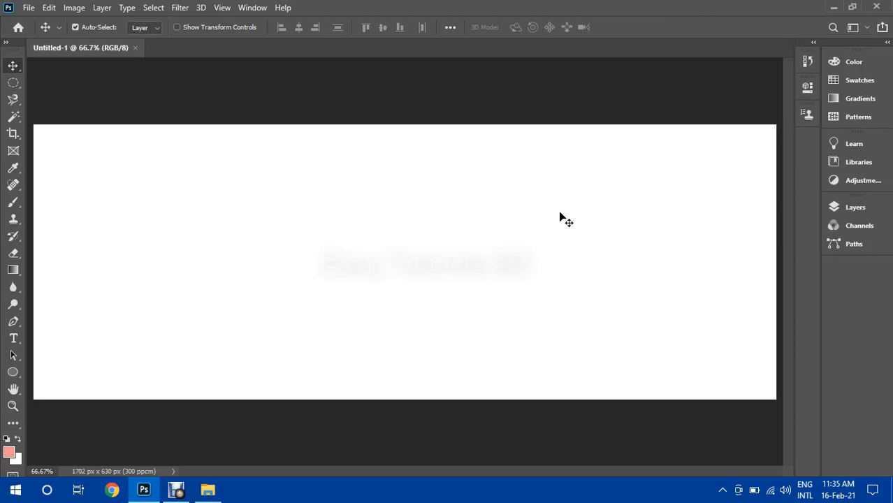
- Place the 7jnk68_large splatter image and position it over the canvas's upper-right corner, at about X 1585 px, Y 129 px
left_click(208, 490)
left_click_drag(148, 167, 512, 234)
left_click_drag(466, 279, 773, 259)
left_click_drag(708, 225, 716, 214)
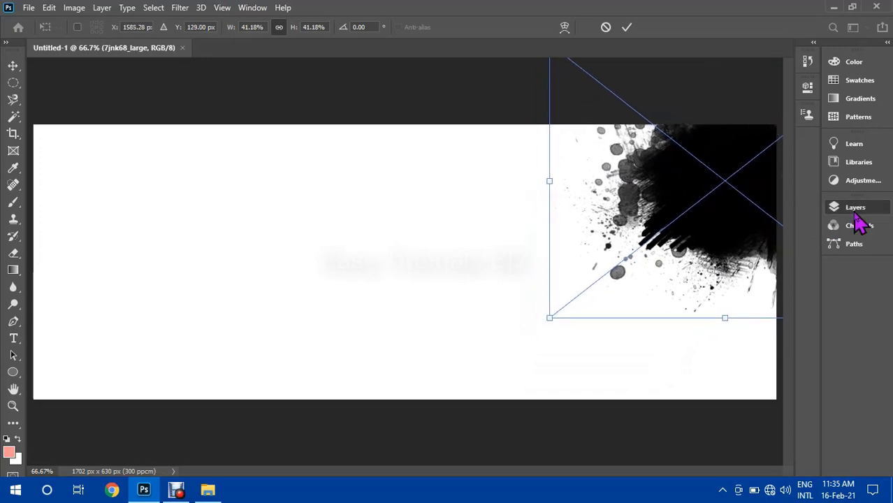
left_click(854, 207)
left_click(28, 7)
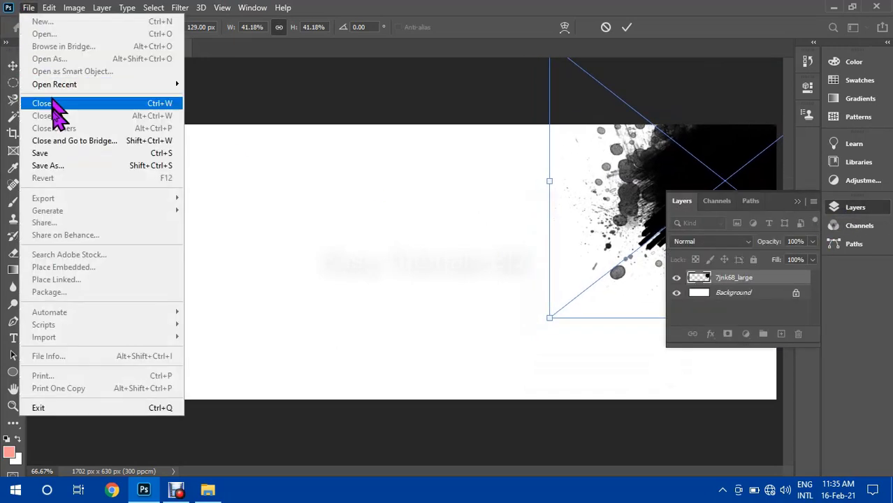
left_click(260, 259)
left_click(28, 8)
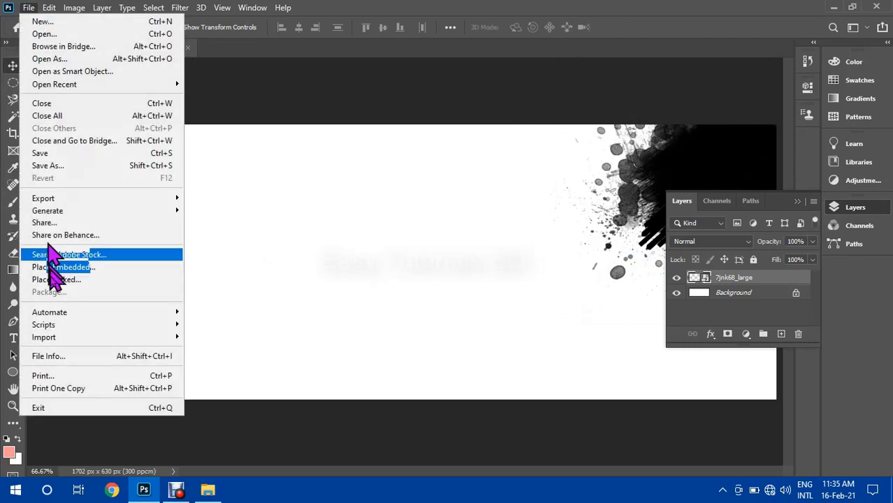
left_click(63, 279)
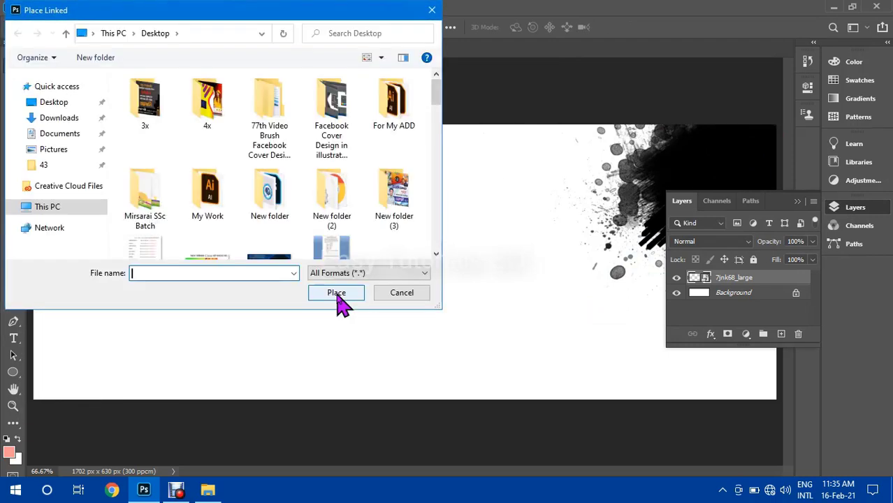
double_click(271, 123)
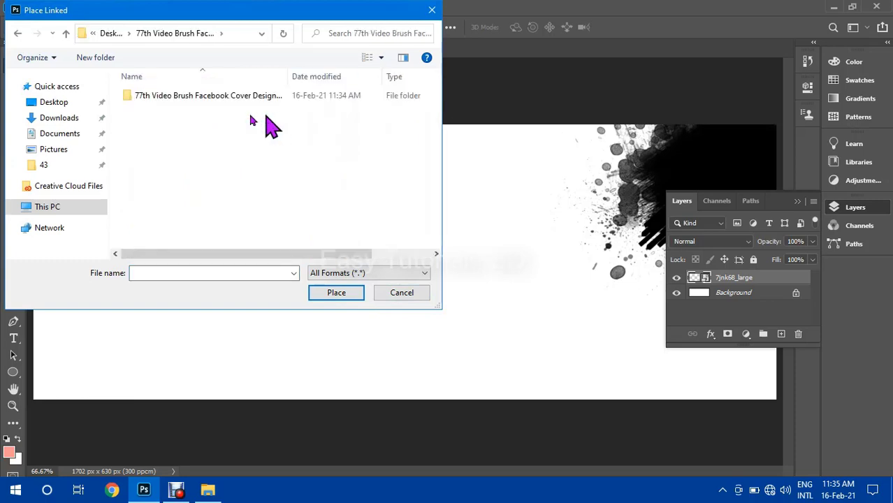
double_click(201, 97)
left_click(385, 122)
left_click(342, 294)
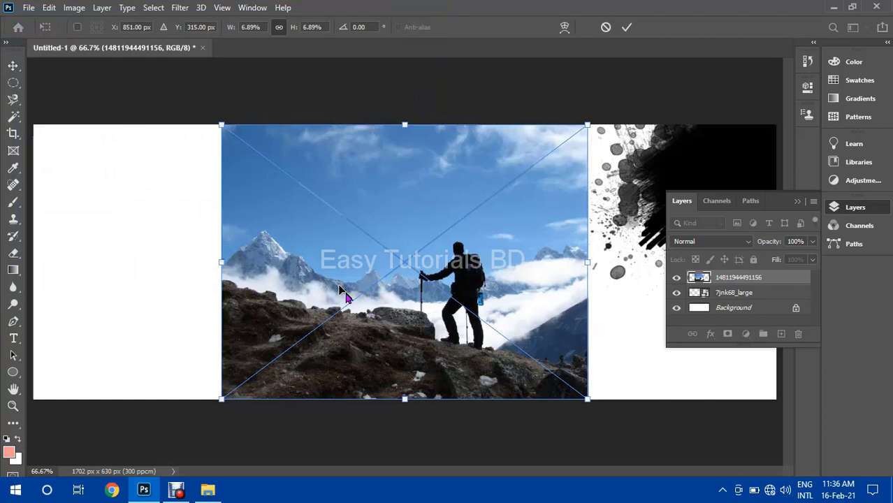
left_click_drag(360, 278, 547, 280)
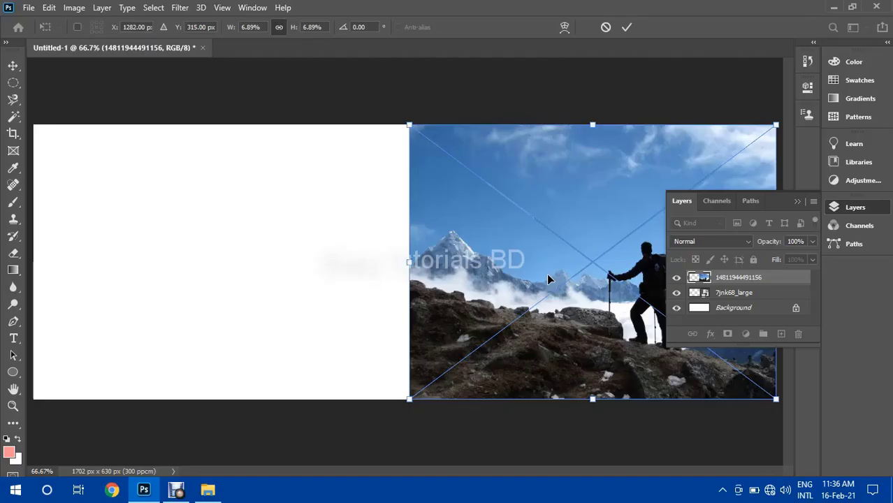
key("Return")
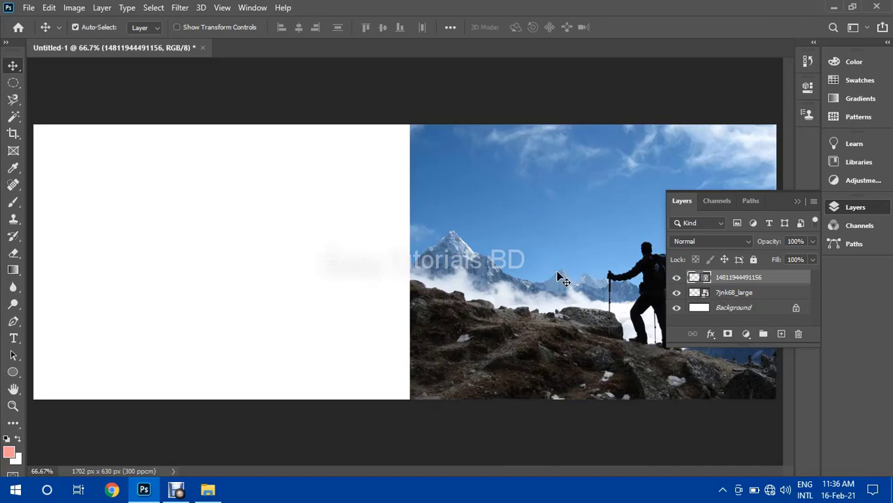
- Try to clip the hiker photo to the splatter layer and undo it
right_click(739, 279)
left_click(648, 317)
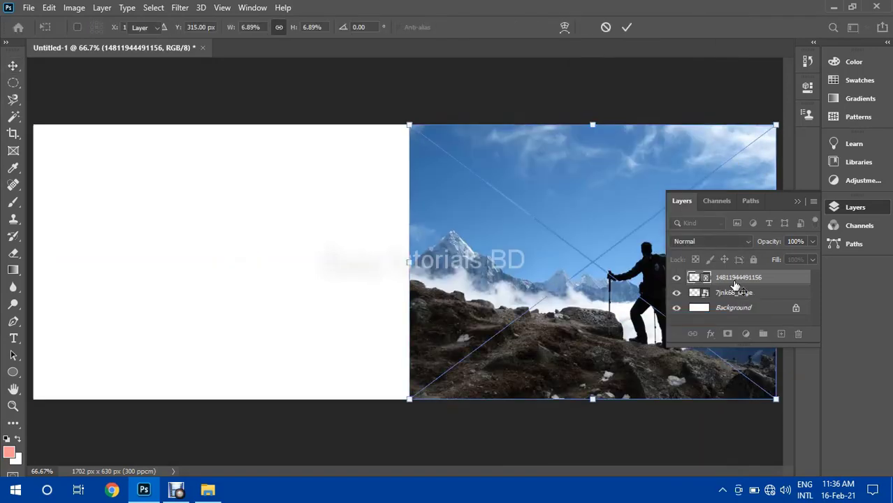
right_click(734, 279)
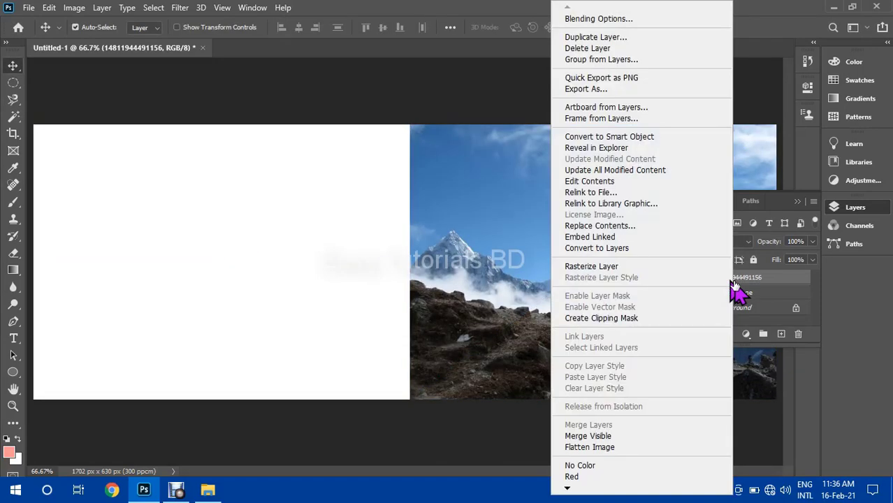
left_click(629, 319)
key("ctrl+z")
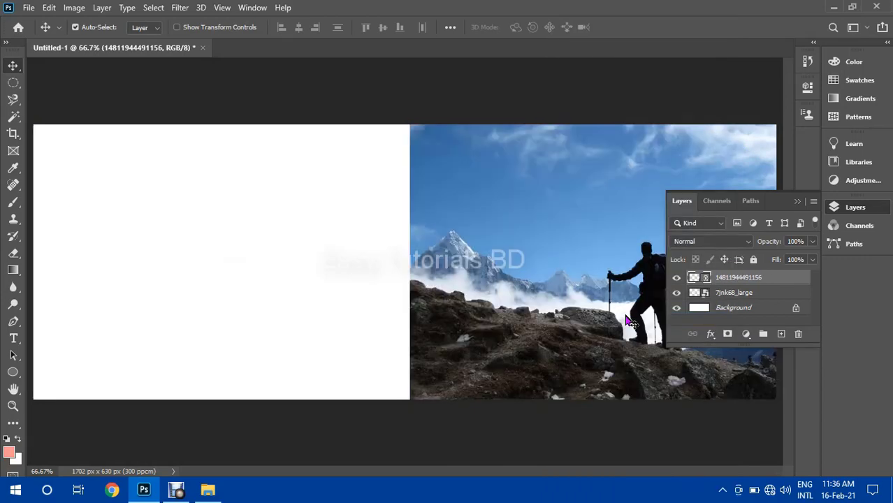
- Enlarge the hiker photo to about 7.37%
left_click_drag(630, 321, 609, 304)
key("ctrl+t")
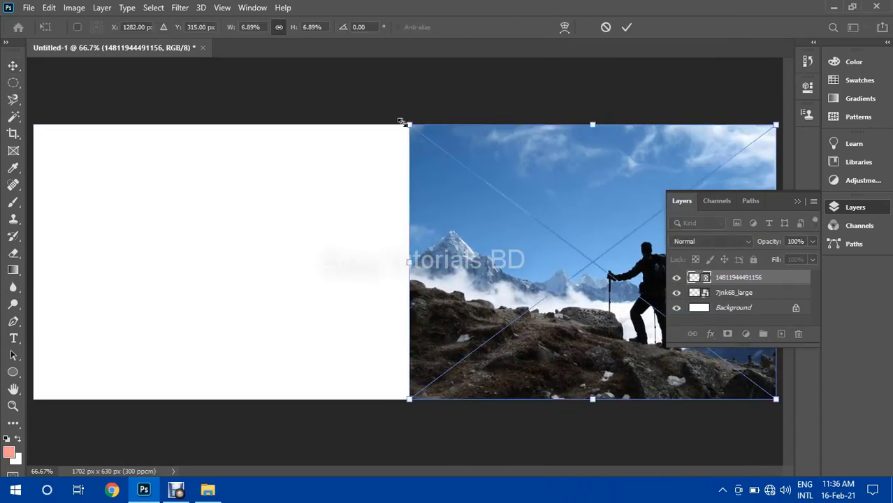
left_click_drag(409, 124, 393, 115)
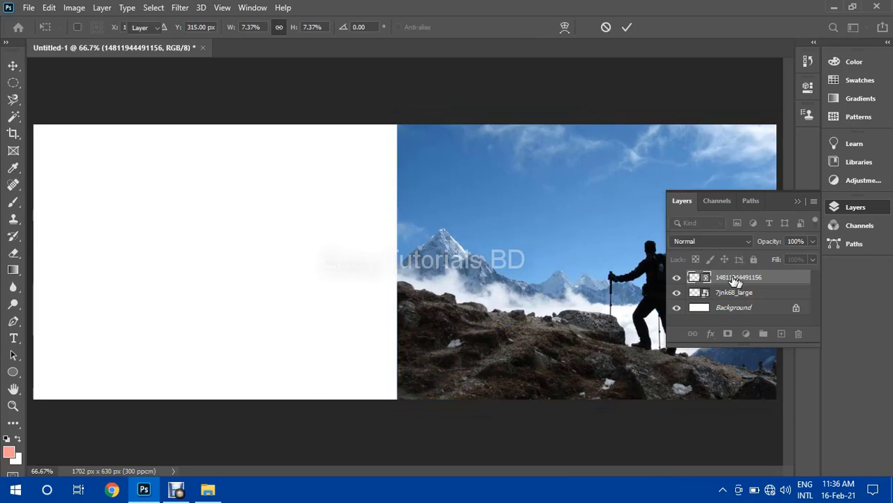
key("Return")
- Try clipping masks with the hiker photo above and below the splatter layer, and restore the unclipped photo above the splatter
right_click(733, 279)
left_click(628, 315)
key("ctrl+z")
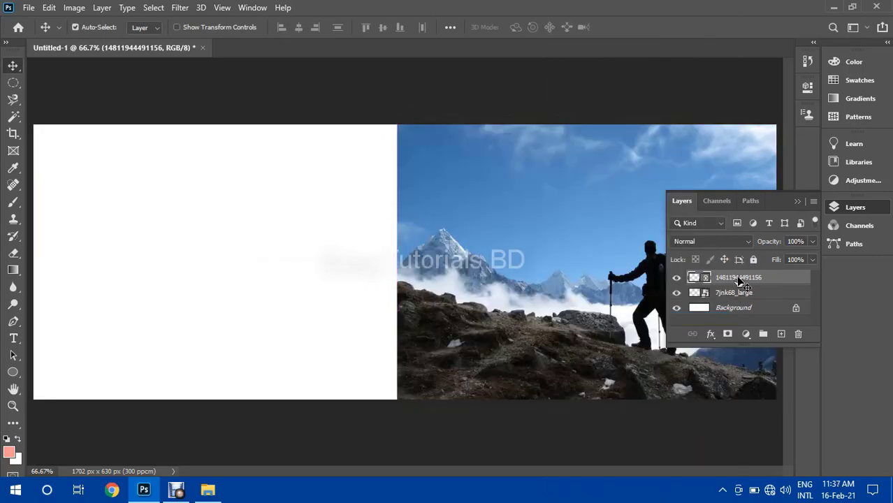
left_click_drag(737, 279, 738, 312)
right_click(739, 293)
left_click(641, 315)
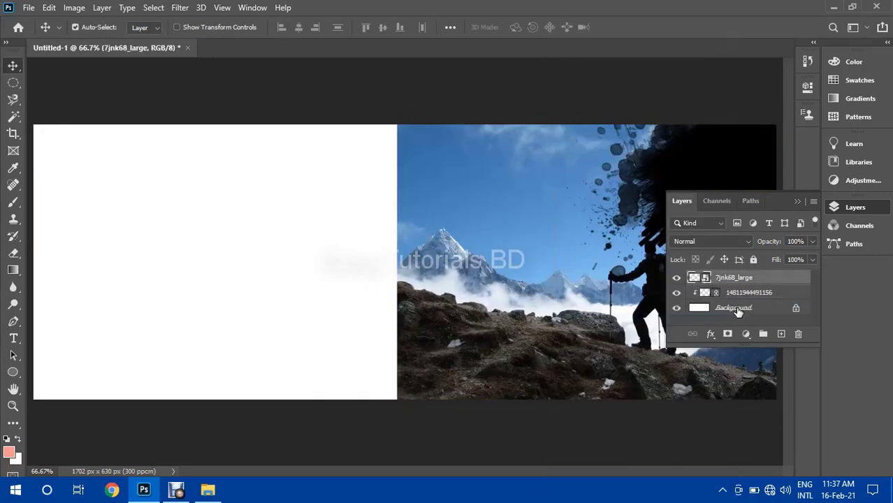
right_click(731, 294)
left_click(671, 296)
right_click(737, 278)
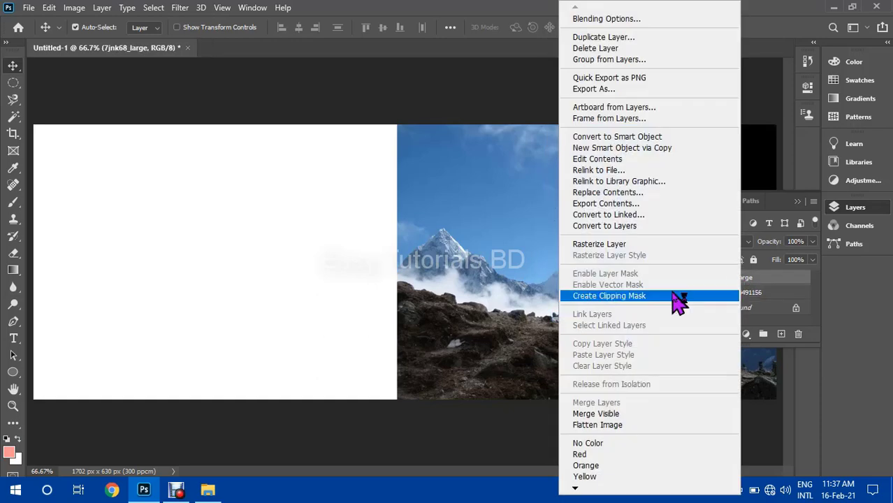
left_click(677, 297)
left_click_drag(746, 278, 746, 300)
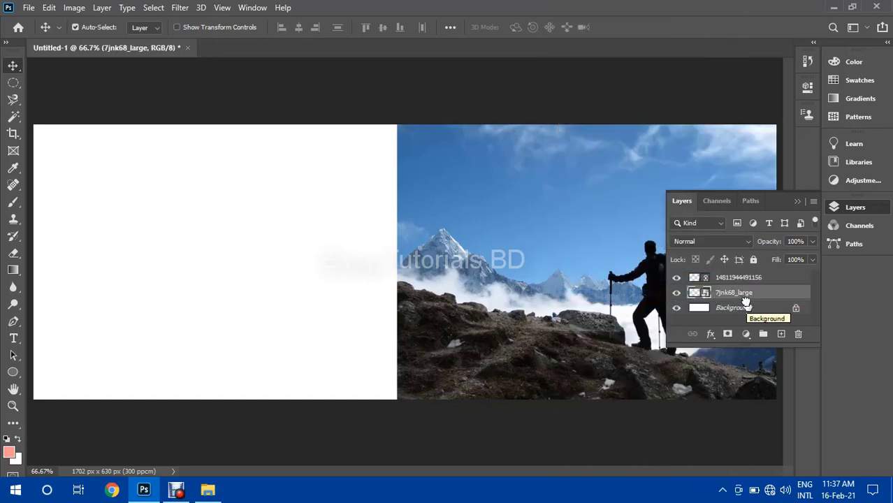
- Move the hiker photo toward the canvas's centre and clip it to the splatter layer
left_click_drag(565, 302, 457, 302)
right_click(548, 220)
left_click(551, 222)
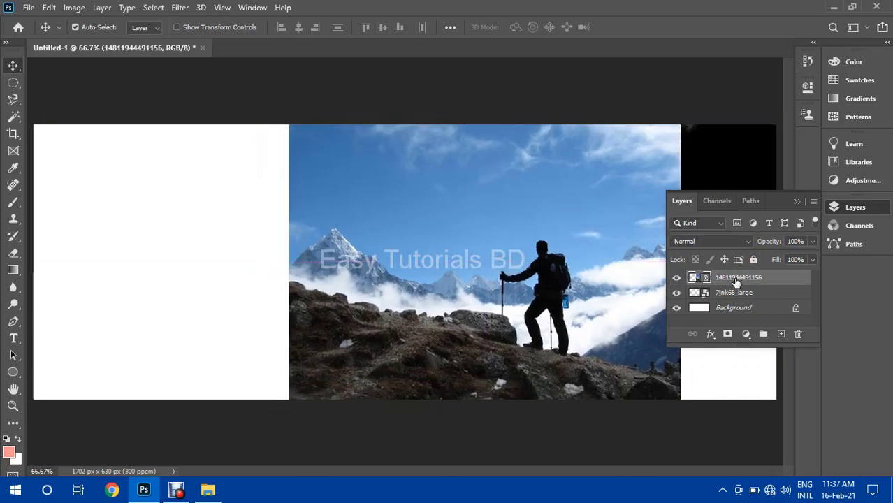
right_click(736, 282)
left_click(573, 371)
- Position the hiker photo inside the splatter shape and enlarge it slightly
left_click_drag(593, 322, 793, 190)
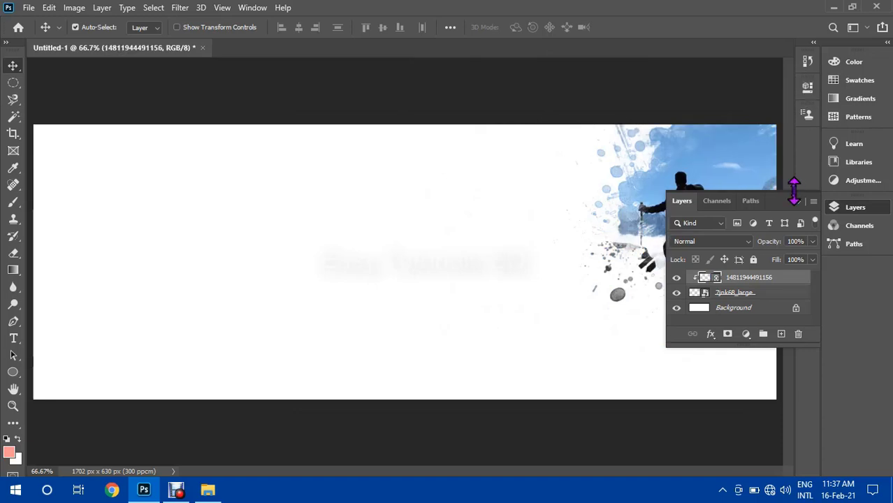
left_click(797, 202)
left_click_drag(672, 244, 679, 239)
key("ctrl+t")
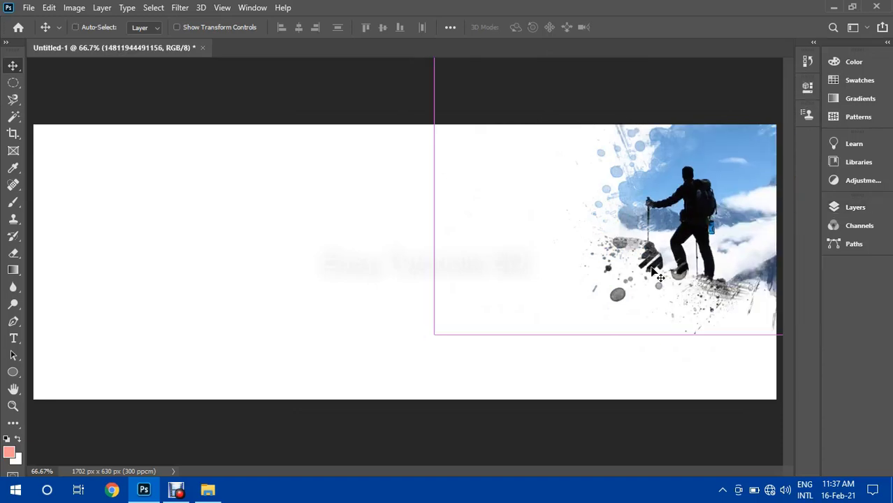
left_click_drag(433, 332, 390, 372)
key("Return")
- Move the hiker photo off the splatter to the canvas's left part
left_click_drag(653, 140, 676, 222)
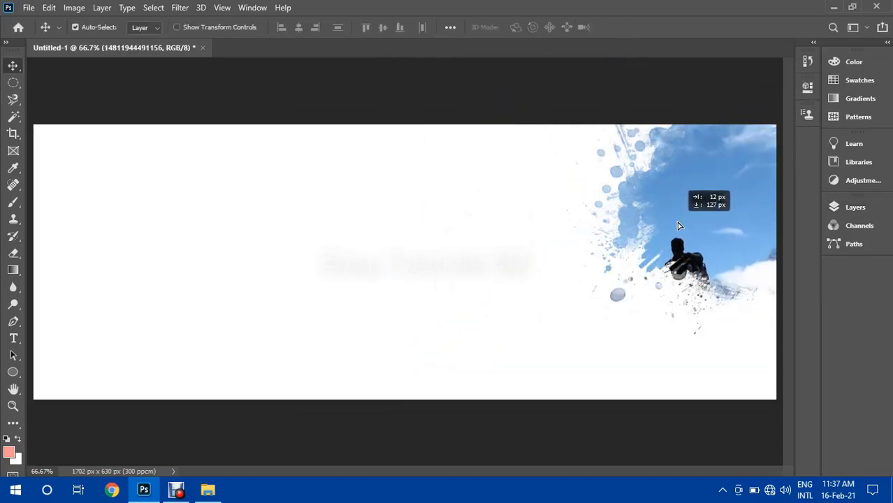
left_click(637, 173)
left_click_drag(635, 174, 219, 250)
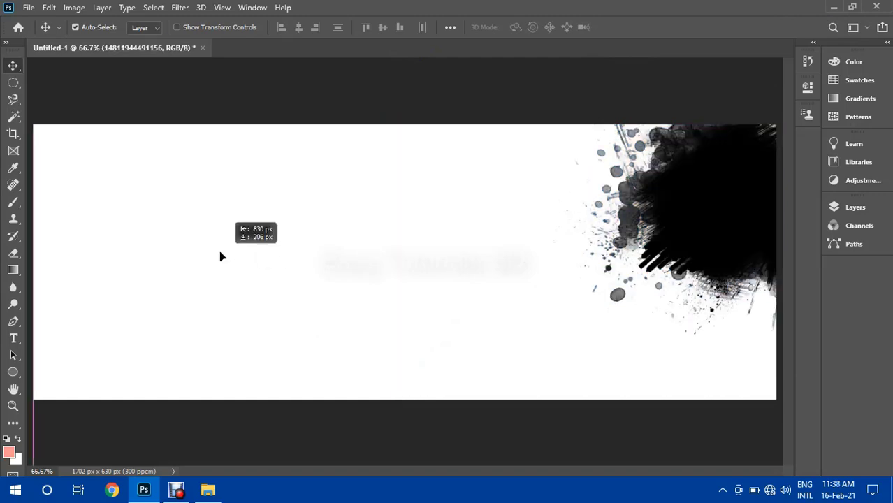
- Try to move and enlarge the splatter over the canvas's right half, and undo both changes
left_click_drag(694, 193, 619, 252)
key("ctrl+t")
left_click_drag(474, 397, 349, 497)
left_click_drag(559, 368, 637, 296)
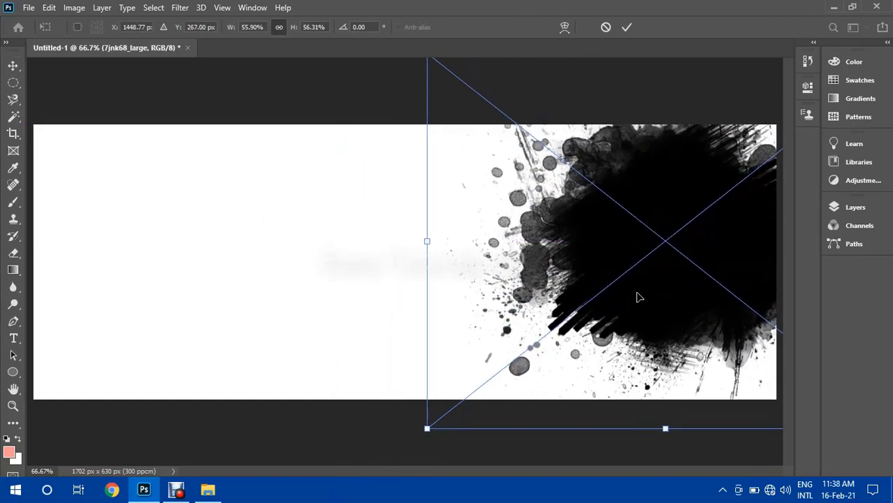
left_click(627, 27)
left_click_drag(343, 261, 410, 298)
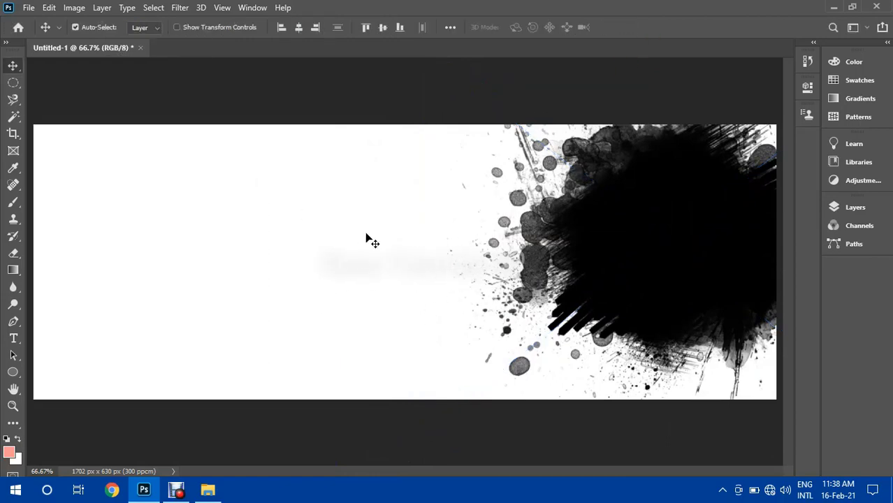
key("ctrl+z")
key("ctrl+z")
- Release the clipping mask from the hiker photo layer
left_click(838, 208)
left_click(731, 279)
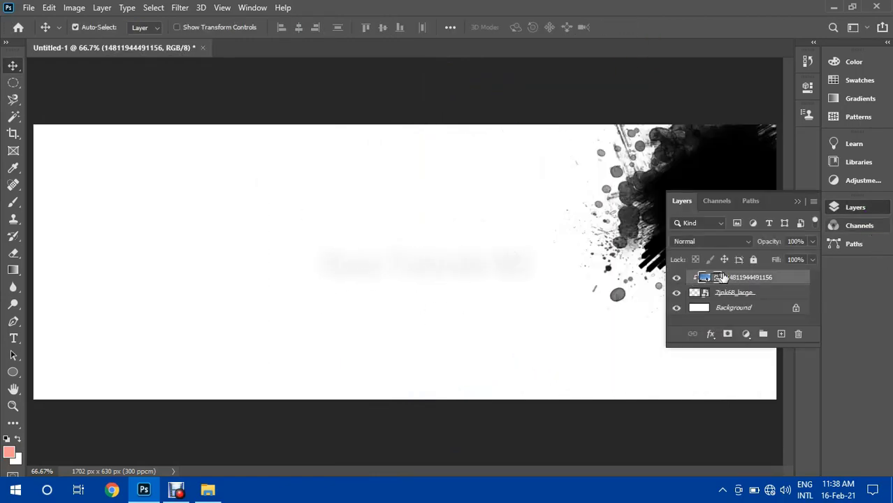
right_click(719, 278)
left_click(665, 310)
left_click(838, 207)
- Enlarge the splatter image and position it to cover the right part of the canvas
left_click(695, 222)
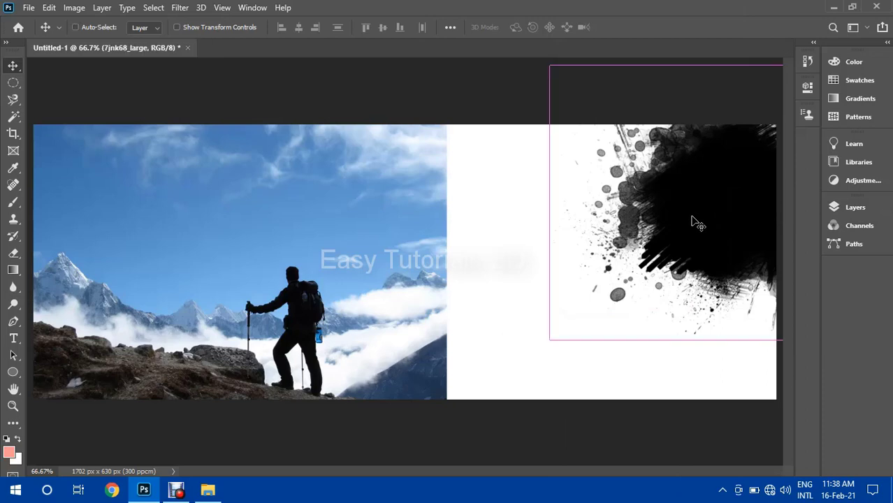
key("ctrl+t")
left_click_drag(550, 340, 471, 413)
left_click_drag(656, 242, 609, 289)
left_click(627, 28)
- Move the hiker photo over the enlarged splatter, clip it to the splatter layer and fine-tune its position
left_click_drag(271, 317, 663, 253)
right_click(584, 275)
left_click(843, 211)
left_click(843, 209)
right_click(744, 280)
left_click(653, 316)
left_click(798, 203)
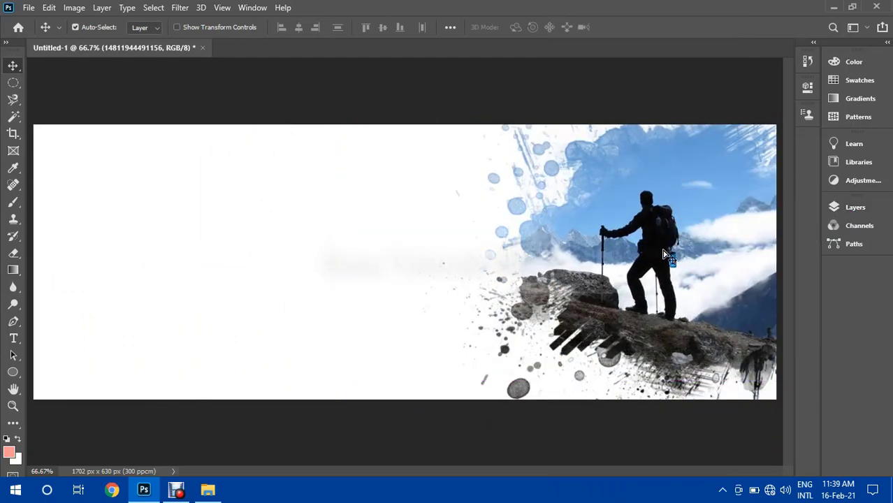
left_click(590, 103)
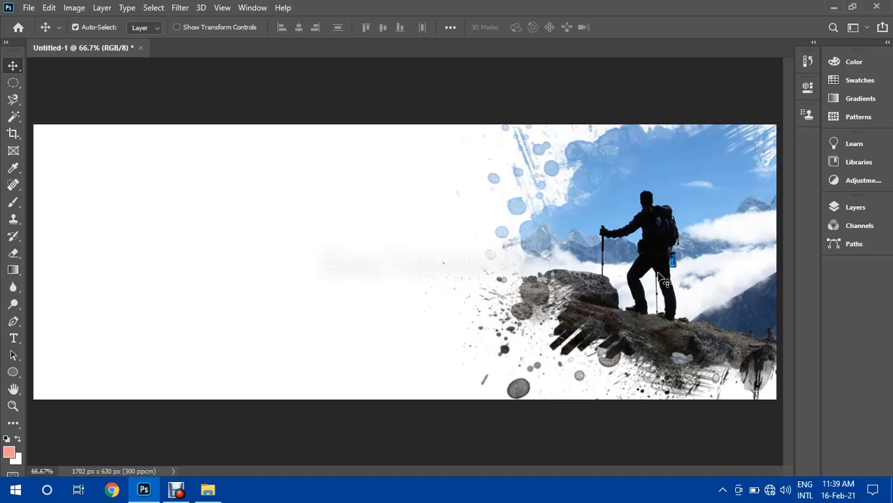
left_click_drag(663, 275, 665, 280)
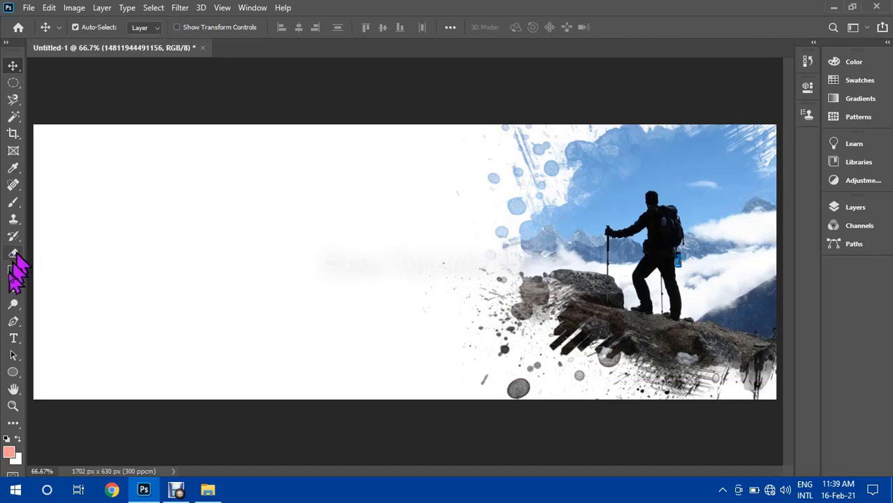
- Add a text layer in the canvas's upper-left area with a 24 pt size and colour 000000
left_click(99, 187)
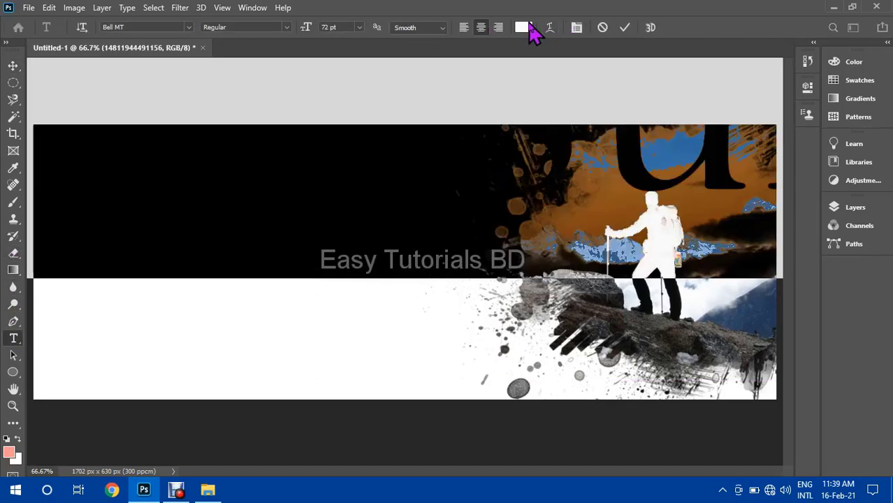
left_click(359, 27)
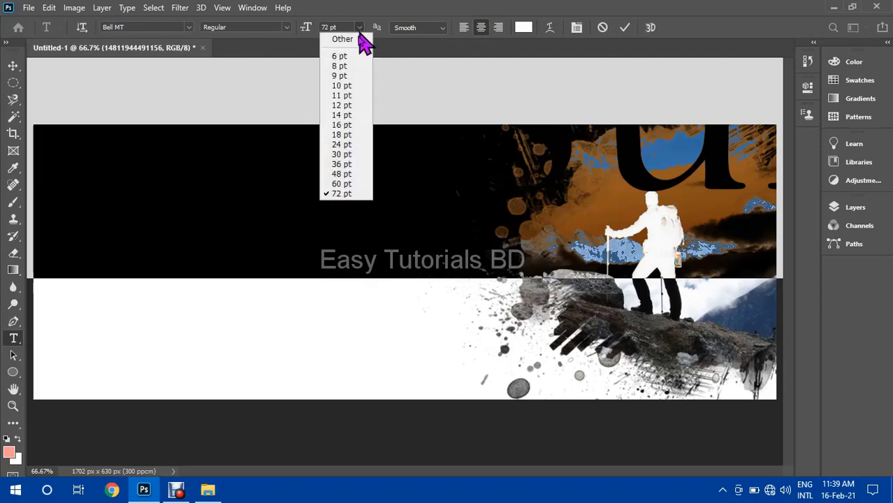
left_click(344, 145)
left_click(528, 26)
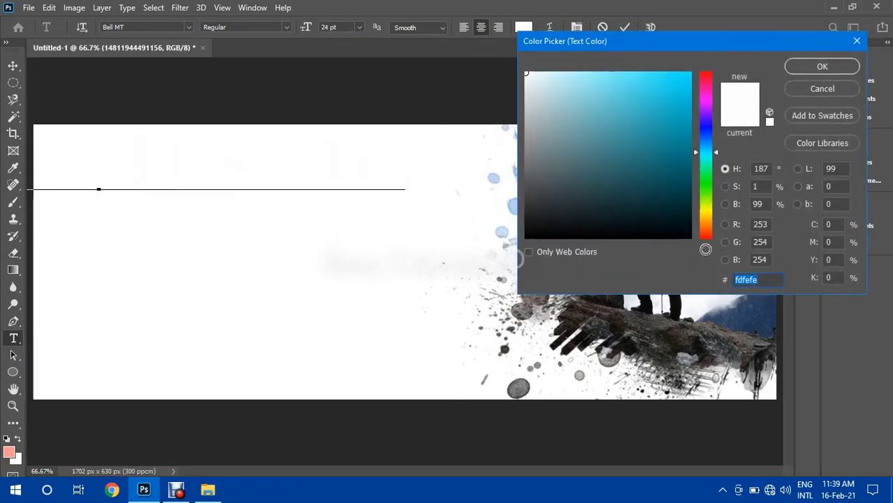
type("000000")
left_click(821, 66)
- Reduce the text size to 14 pt and move the text fully onto the white area at the canvas's upper left
left_click(359, 27)
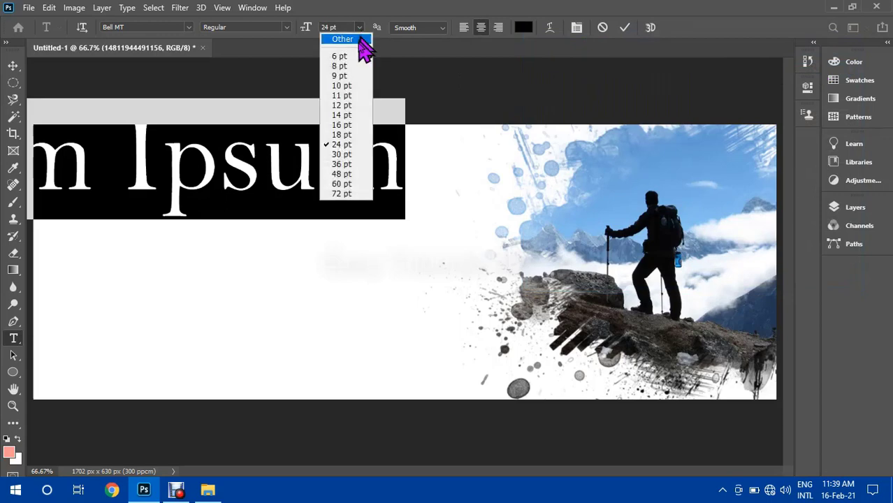
left_click(359, 40)
left_click(13, 65)
left_click_drag(140, 194, 271, 184)
- Replace the placeholder text with the headline "Are You Ready To Have Fun"
double_click(279, 183)
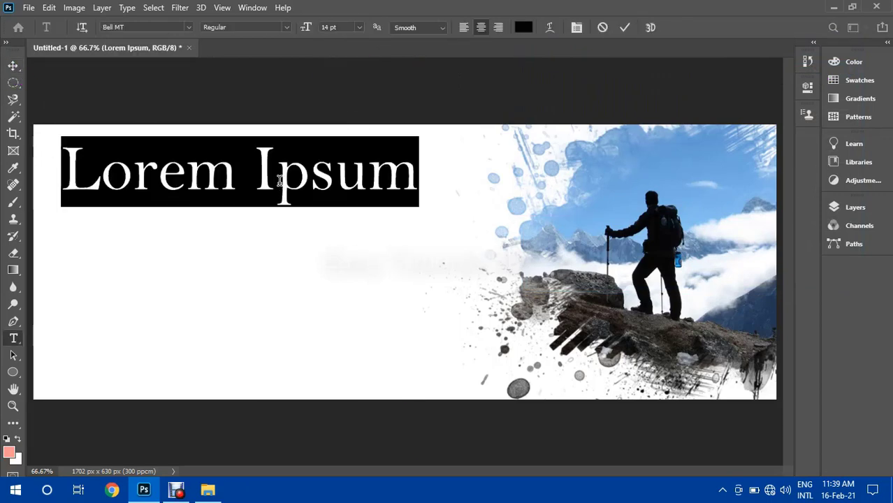
type("Are ")
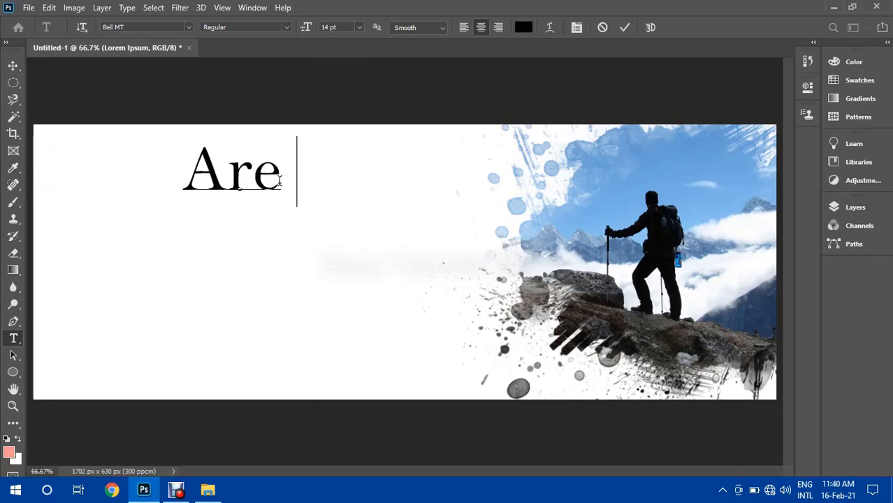
type("You")
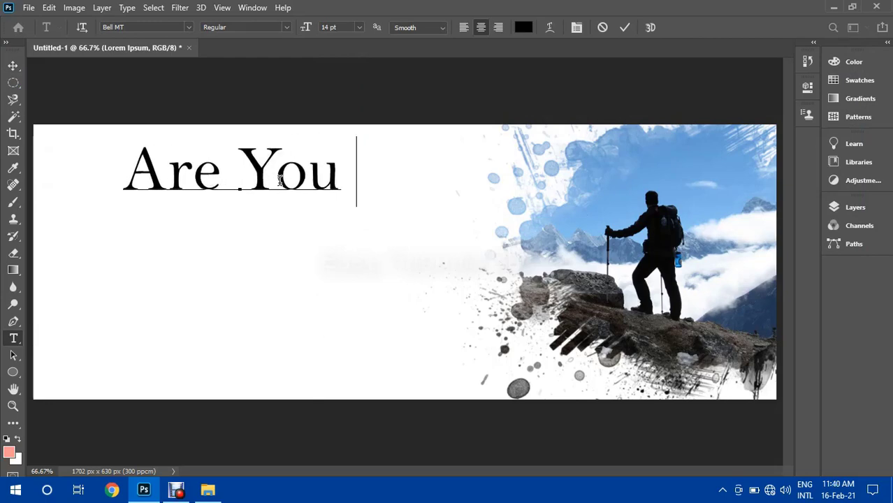
type(" Ready")
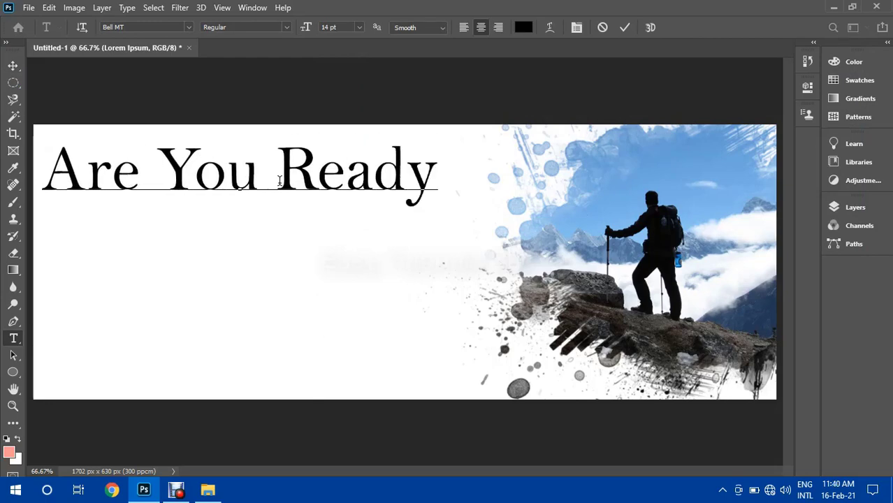
type(" To ")
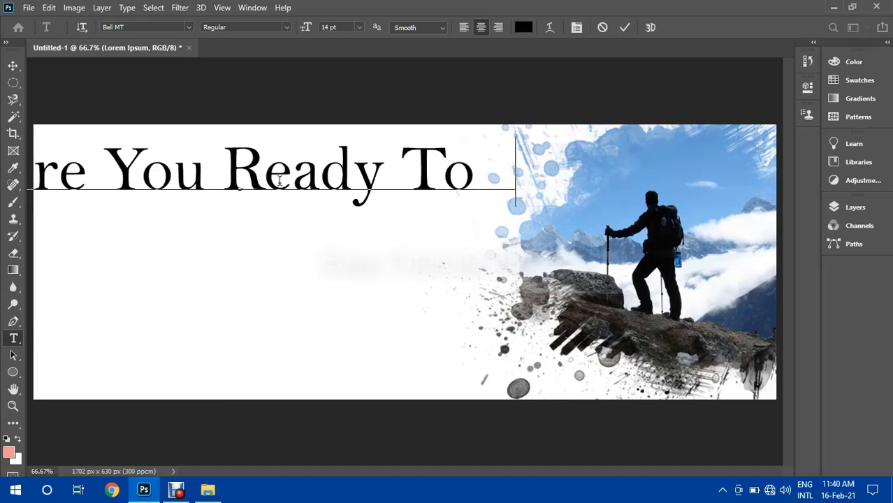
type("Have Fun")
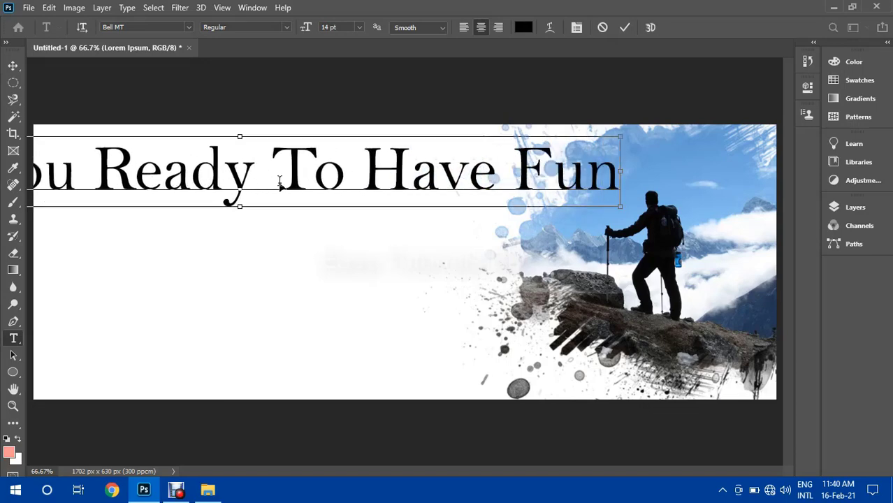
key("ctrl+a")
left_click(854, 208)
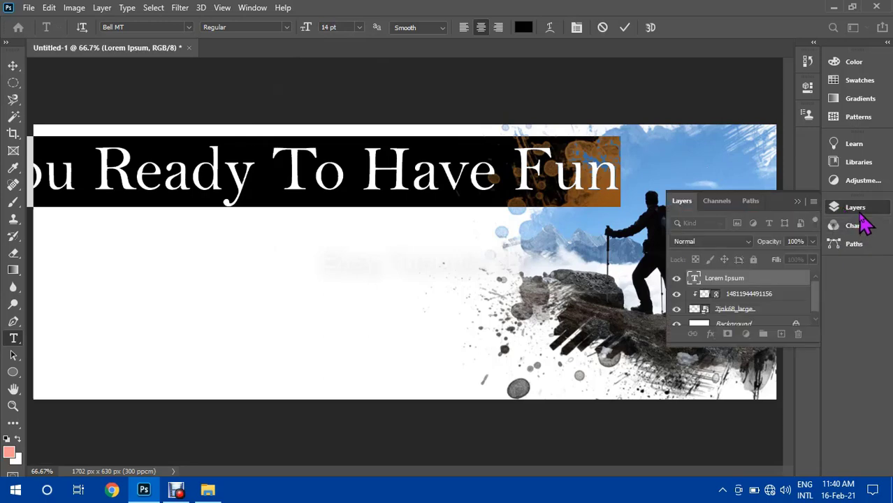
left_click(859, 213)
left_click(860, 226)
left_click(861, 243)
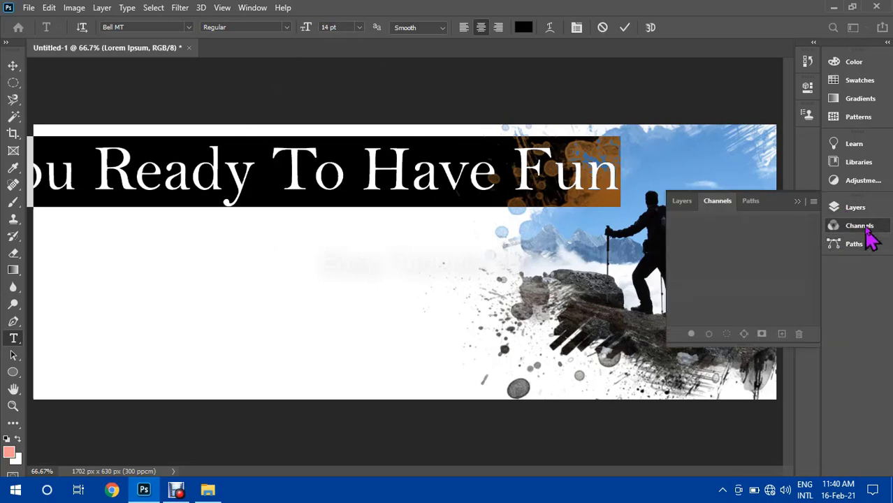
left_click(857, 208)
left_click(859, 226)
left_click(853, 244)
left_click(855, 207)
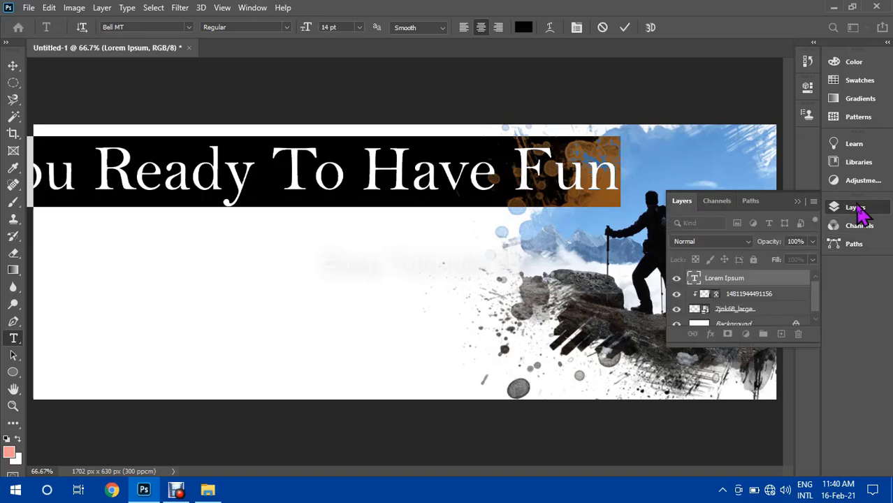
left_click(855, 208)
- Commit the headline text and scale it down to about 6.9 pt so it fits the white area beside the splatter
left_click(623, 28)
key("v")
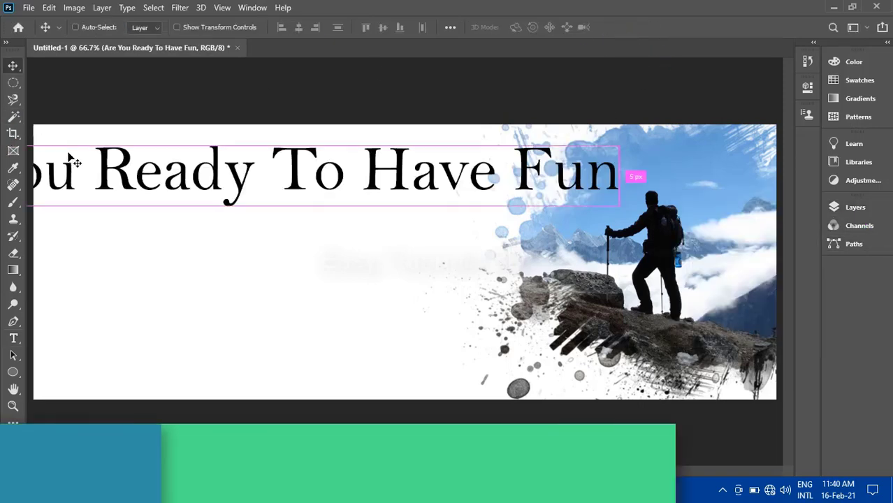
key("ctrl+t")
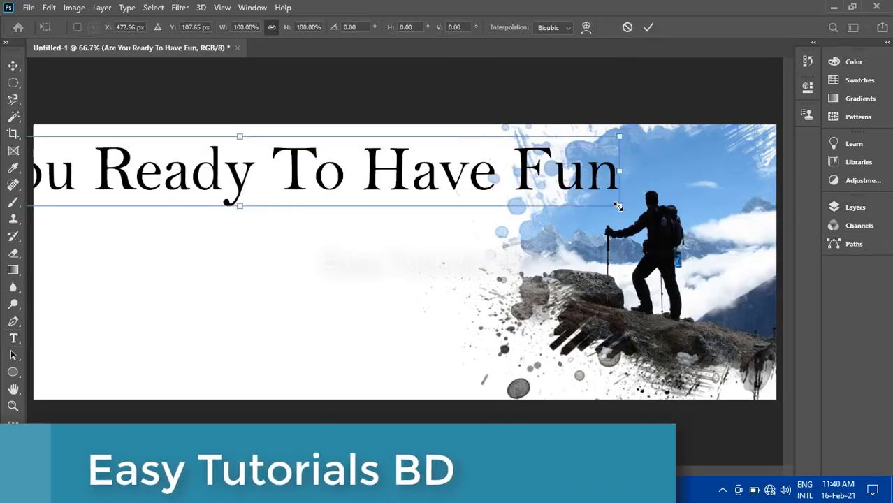
left_click_drag(617, 205, 423, 201)
left_click(646, 28)
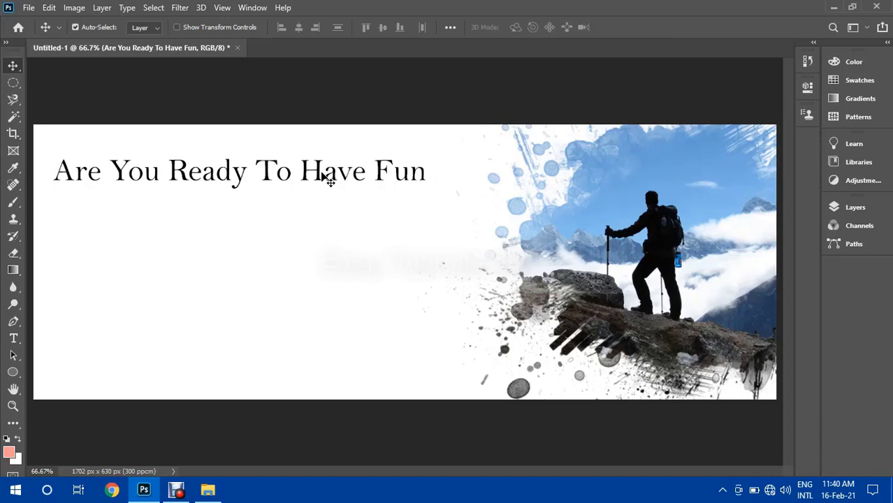
- Select the whole headline text for editing and show its character formatting settings
left_click(806, 90)
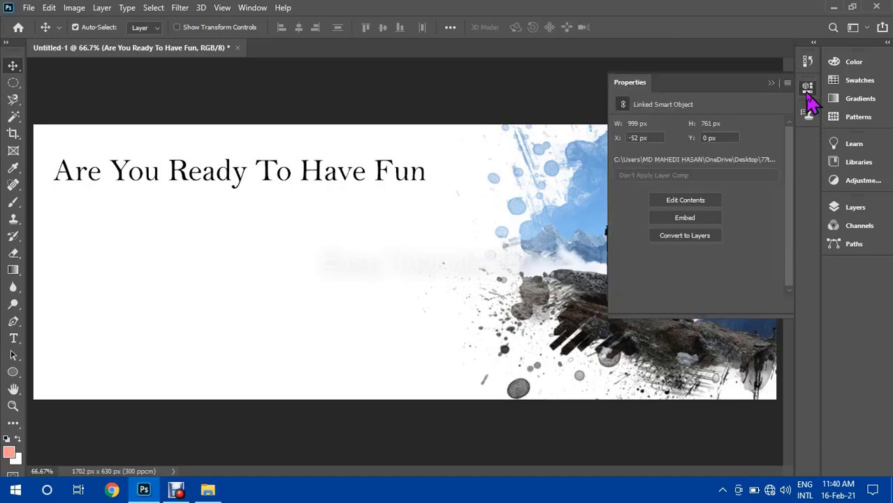
left_click(808, 117)
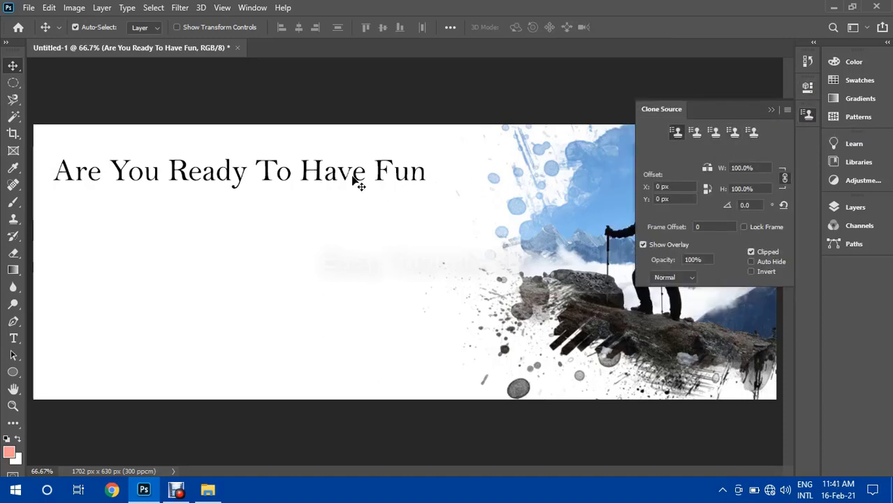
double_click(375, 186)
left_click(855, 206)
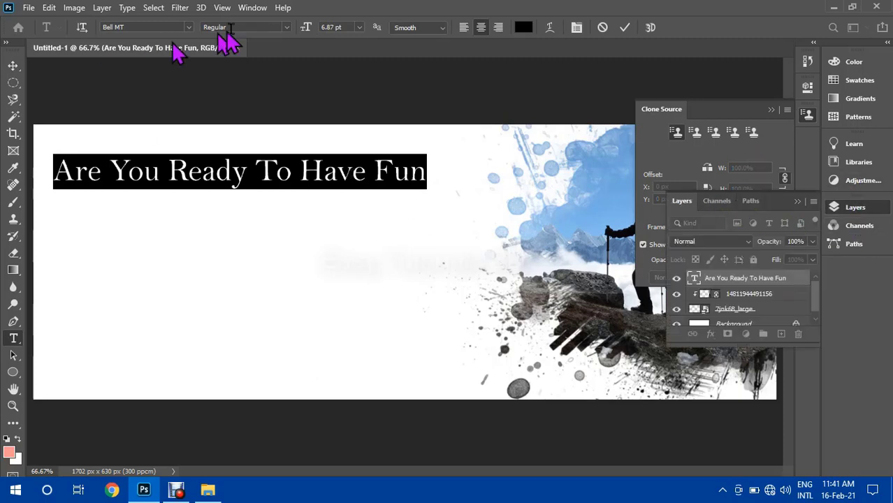
left_click(252, 9)
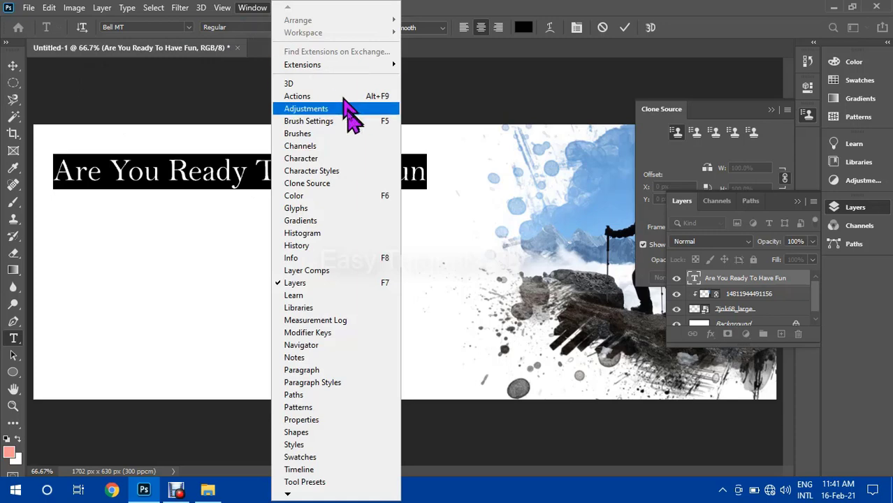
left_click(308, 159)
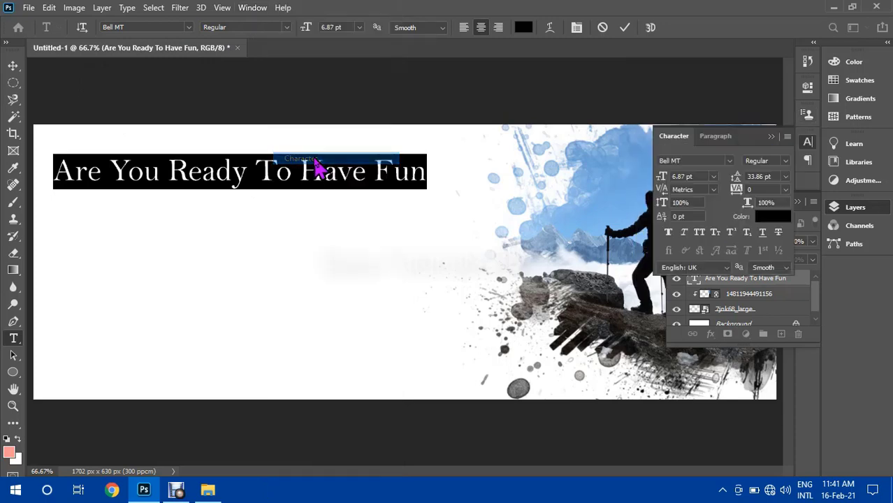
left_click(728, 164)
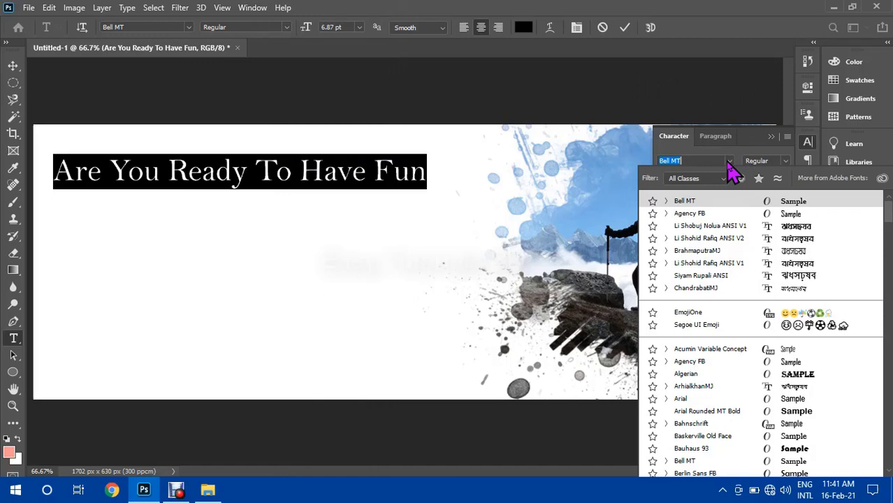
type("ba")
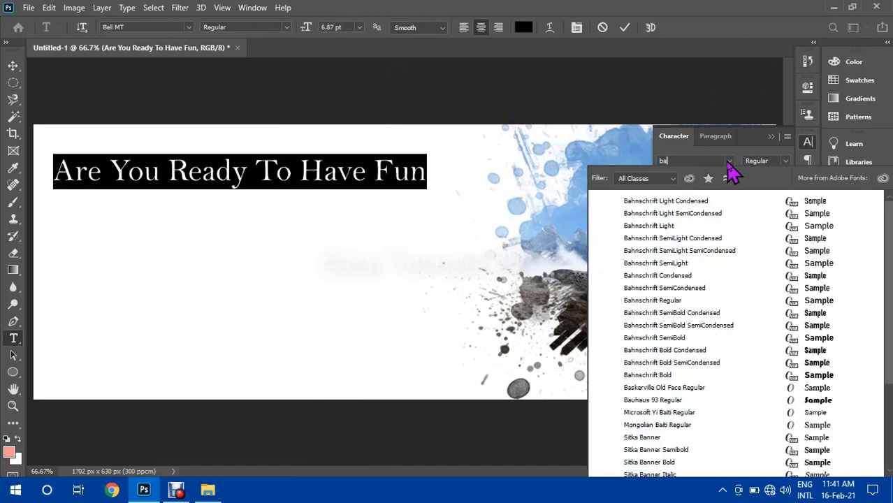
type("b")
key("BackSpace")
type("bas")
key("BackSpace")
key("BackSpace")
key("BackSpace")
key("BackSpace")
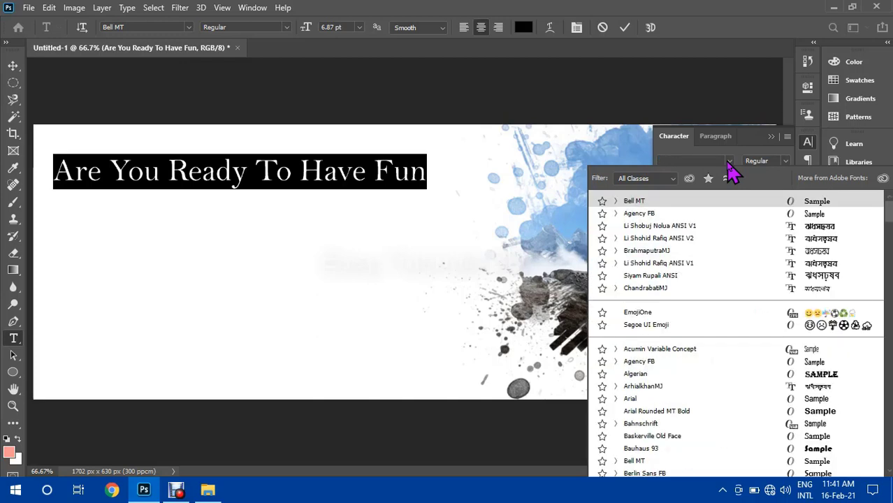
- Preview fonts on the selected headline, apply Berlin Sans FB Demi and commit the text edit
left_click(728, 162)
left_click(728, 162)
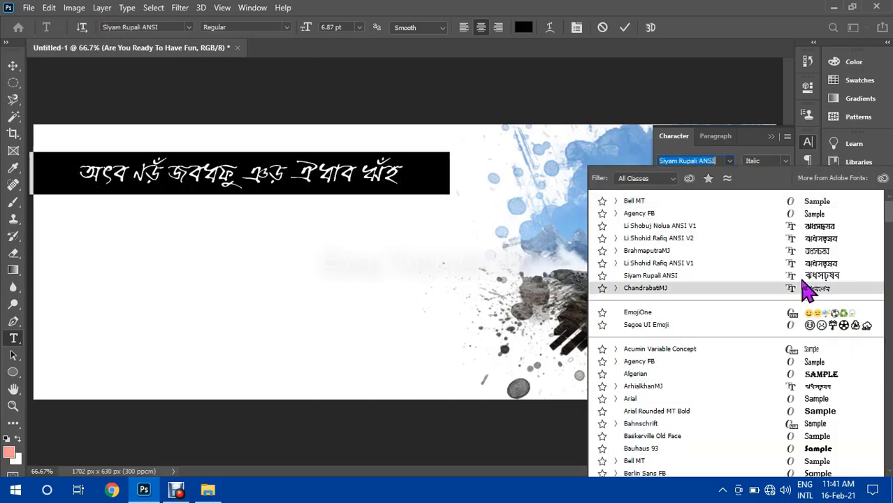
scroll(804, 293, "down", 1)
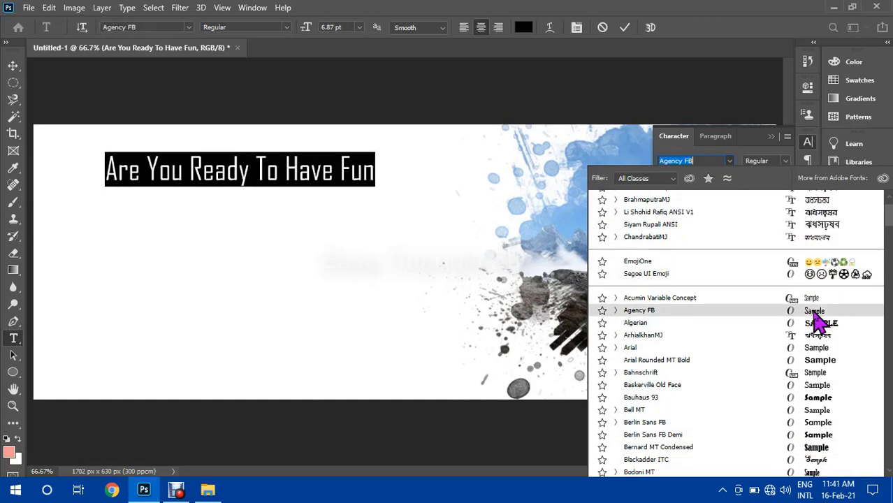
scroll(810, 342, "down", 1)
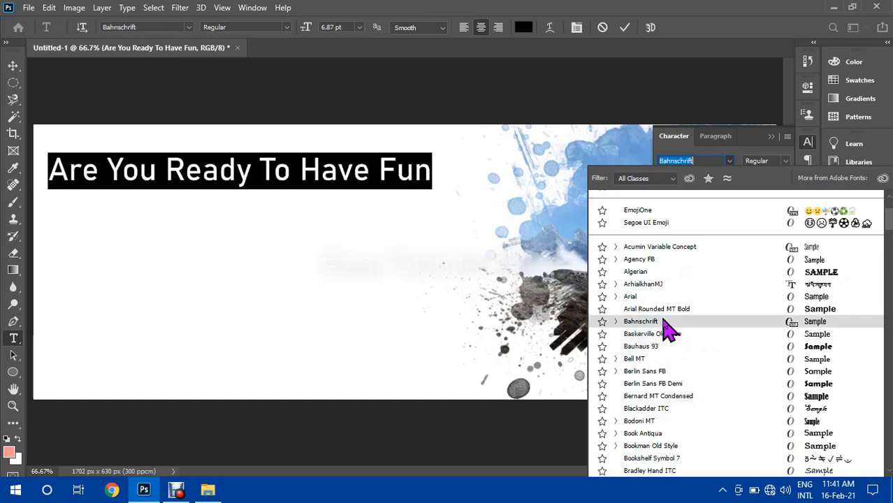
scroll(665, 326, "down", 1)
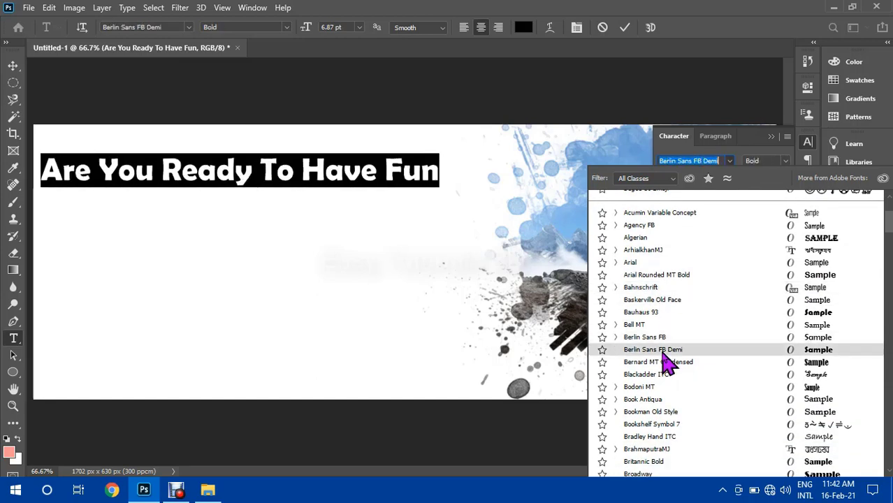
left_click(664, 353)
left_click(624, 27)
key("v")
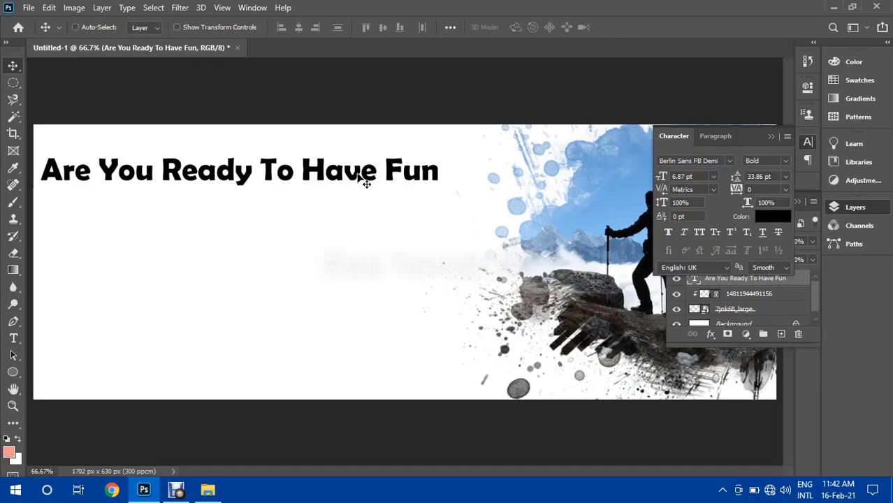
- Duplicate the headline below the original and change the copy's text to "Enjoy Of Travel"
left_click_drag(363, 181, 255, 250)
double_click(252, 249)
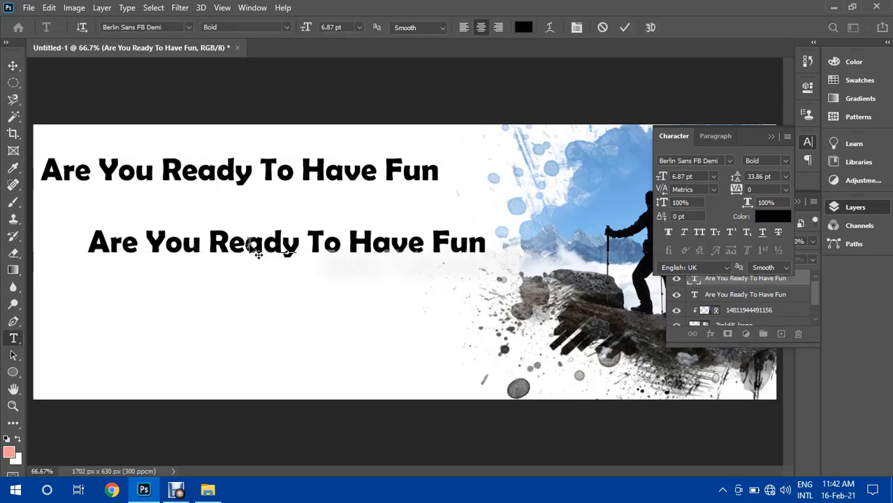
type("E")
type("njoy")
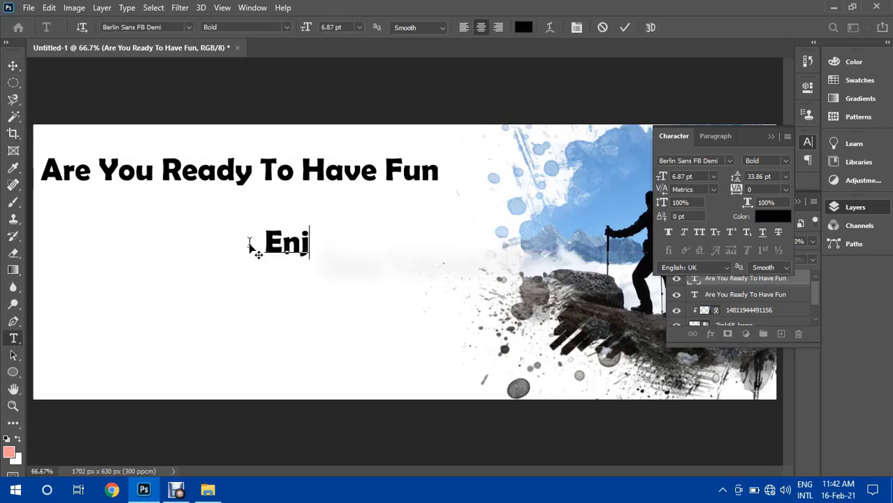
type(" Of")
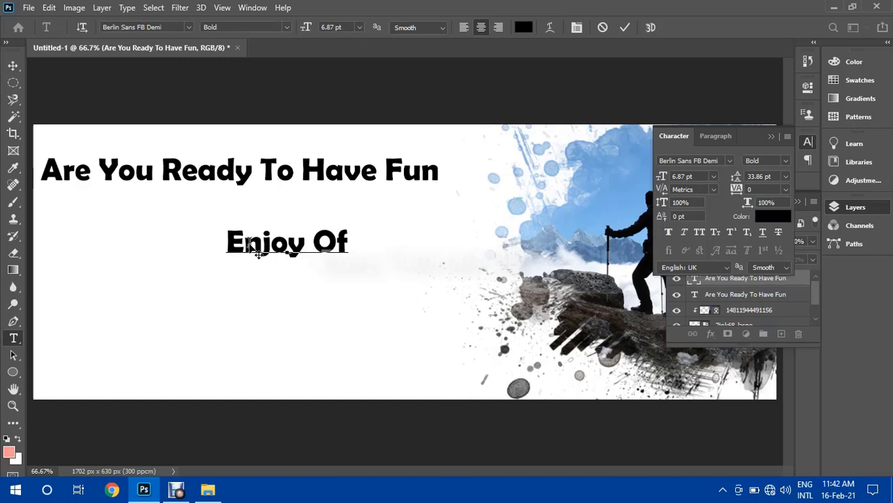
type(" T")
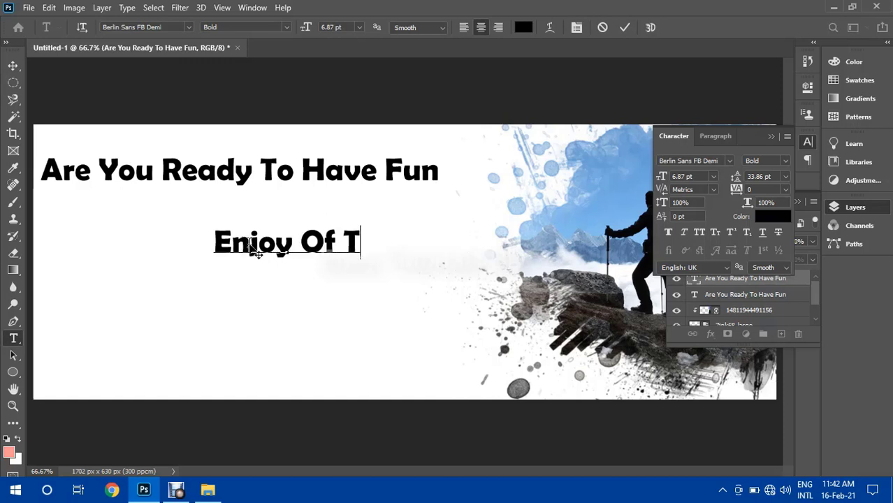
type("ra")
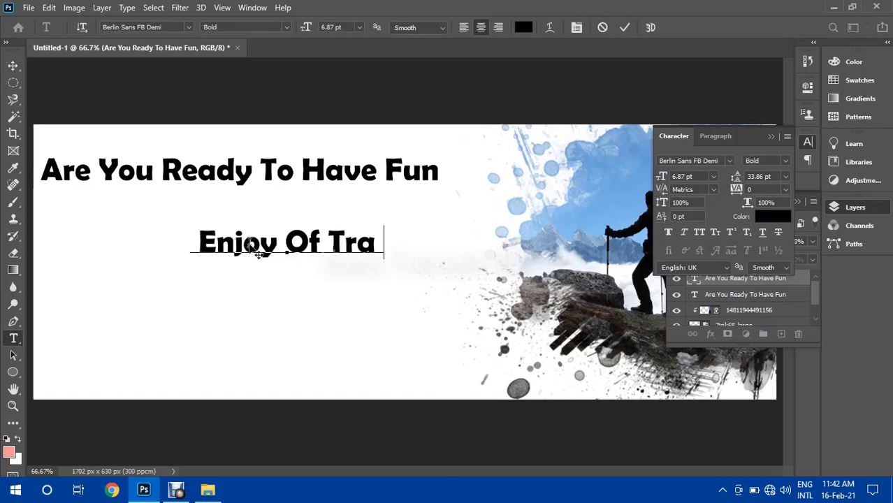
type("vel")
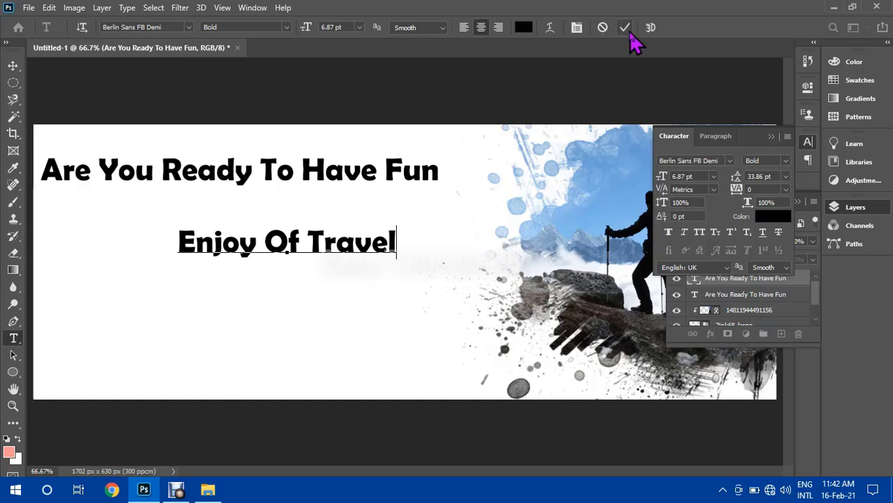
left_click(626, 30)
- Add a question mark to the end of the headline "Are You Ready To Have Fun" and commit the edit
left_click(430, 173)
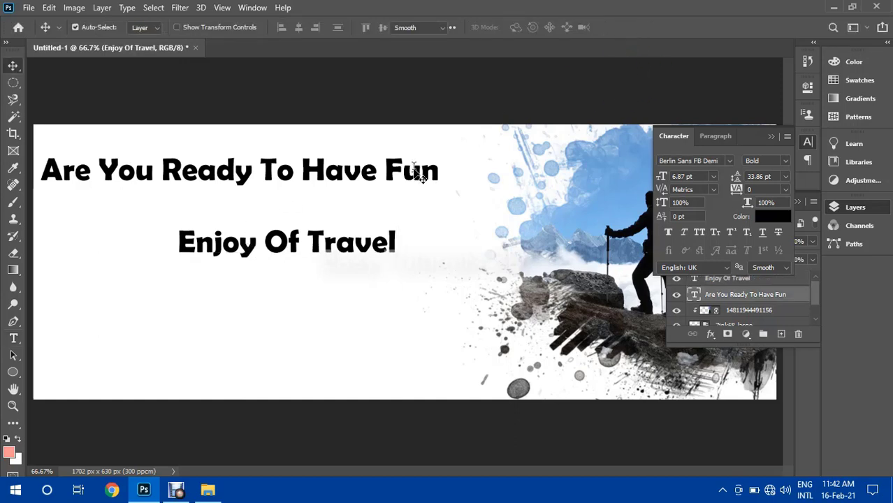
type("?")
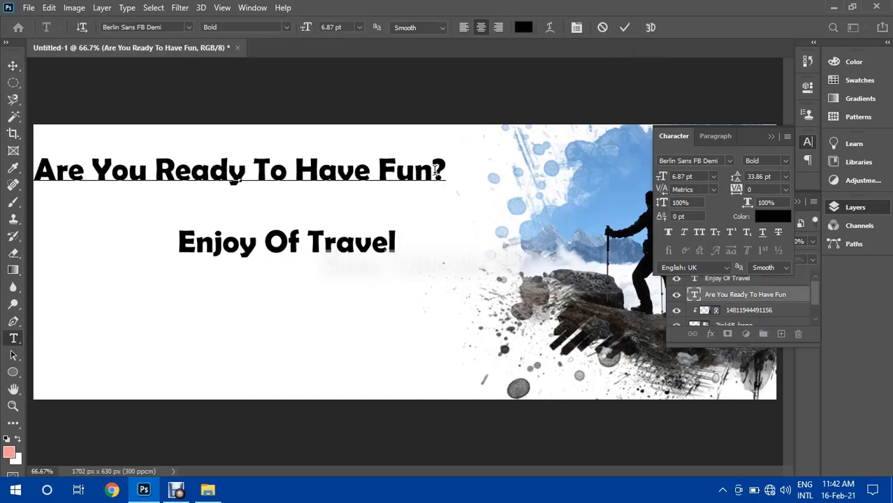
key("ctrl+a")
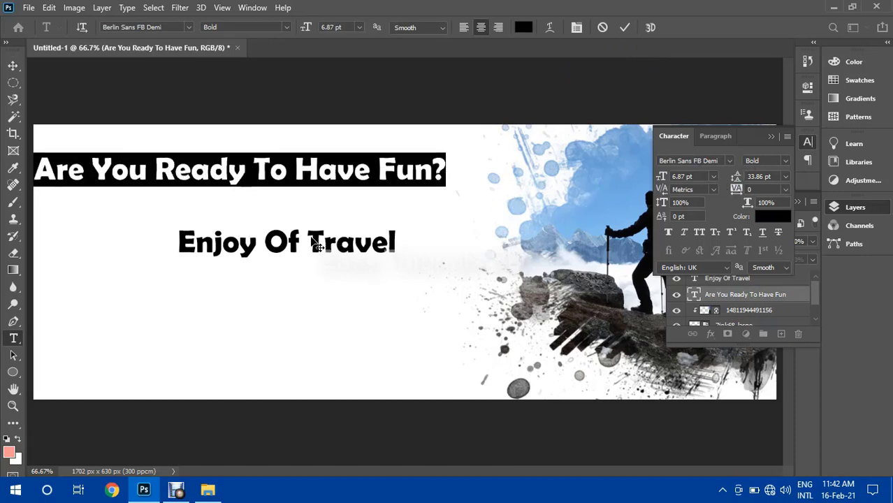
left_click(625, 27)
- Move the headline slightly higher and place "Enjoy Of Travel" centred closely beneath it
key("v")
mouse_move(392, 178)
left_mouse_down()
mouse_move(399, 171)
mouse_move(388, 166)
left_mouse_up()
left_click_drag(351, 245, 315, 215)
key("ctrl+minus")
key("ctrl+minus")
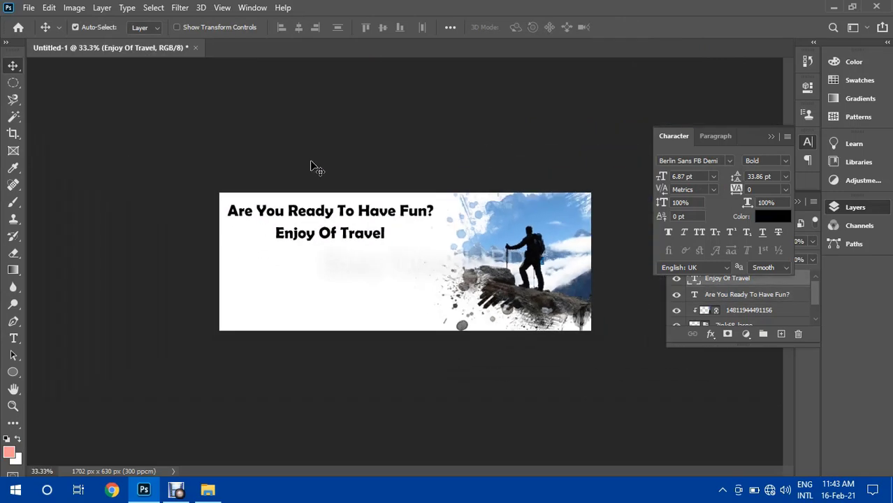
- Move the "Enjoy Of Travel" text slightly lower to widen the gap beneath the headline
key("ctrl+plus")
key("ctrl+plus")
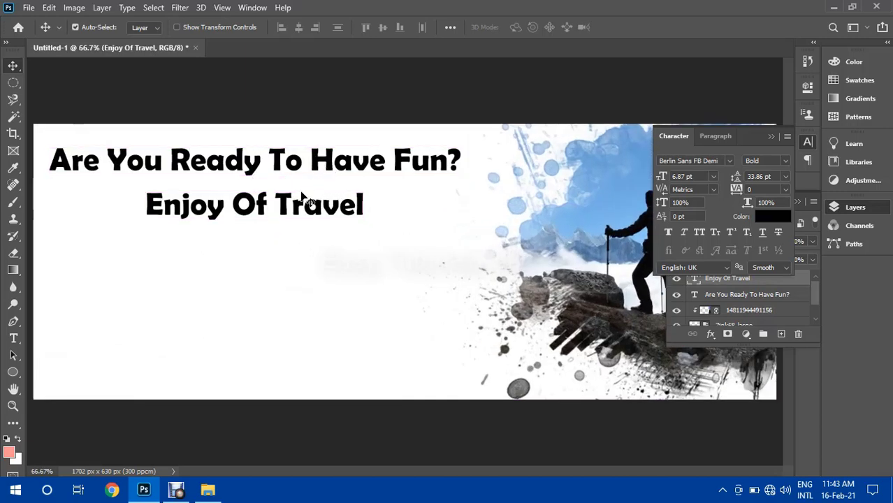
left_click_drag(264, 219, 264, 232)
- Scale the headline "Are You Ready To Have Fun?" to 74% and shift it back near the canvas's left edge
left_click(265, 173)
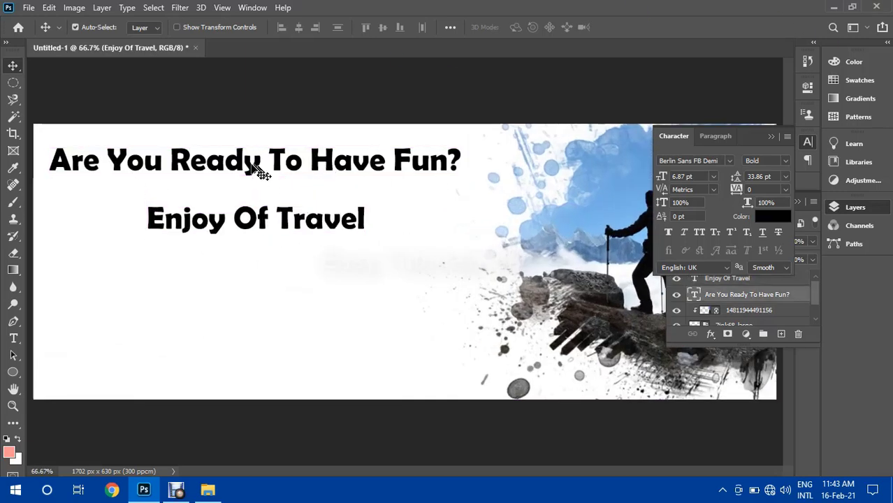
key("ctrl+t")
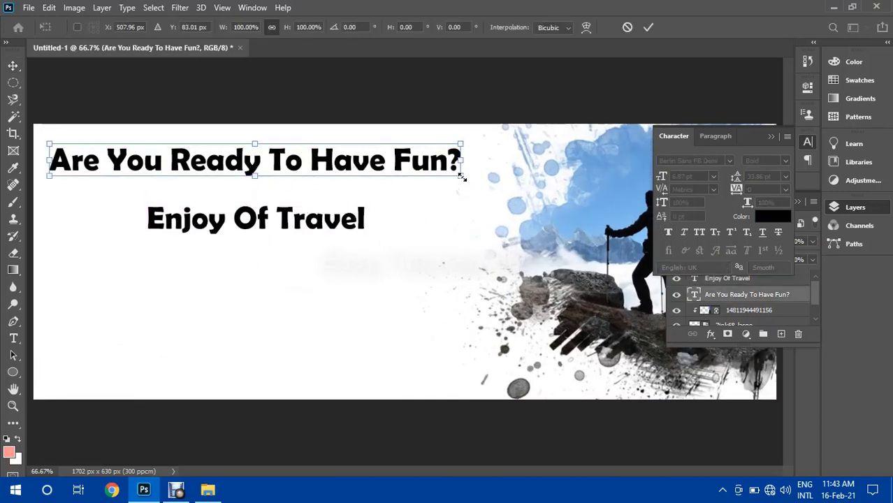
left_click_drag(461, 177, 409, 175)
left_click_drag(275, 169, 226, 166)
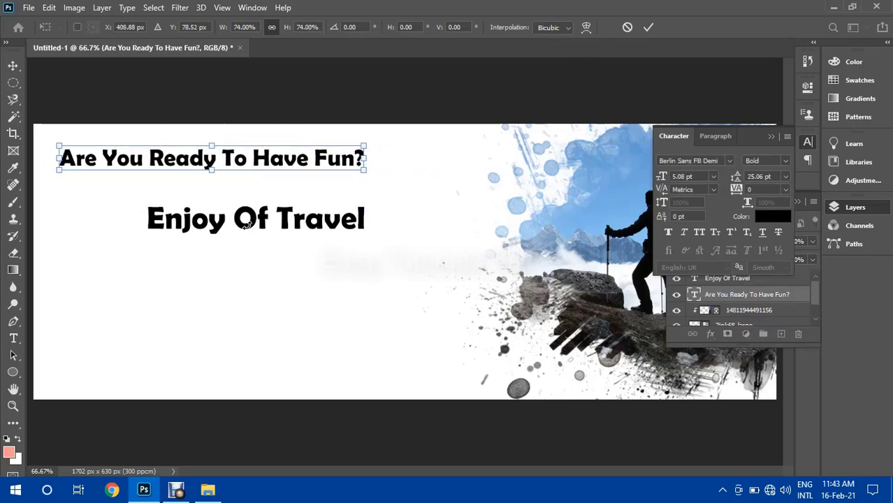
left_click(648, 26)
- Scale the "Enjoy Of Travel" text up proportionally to about 128.67%
left_click(303, 225)
key("ctrl+t")
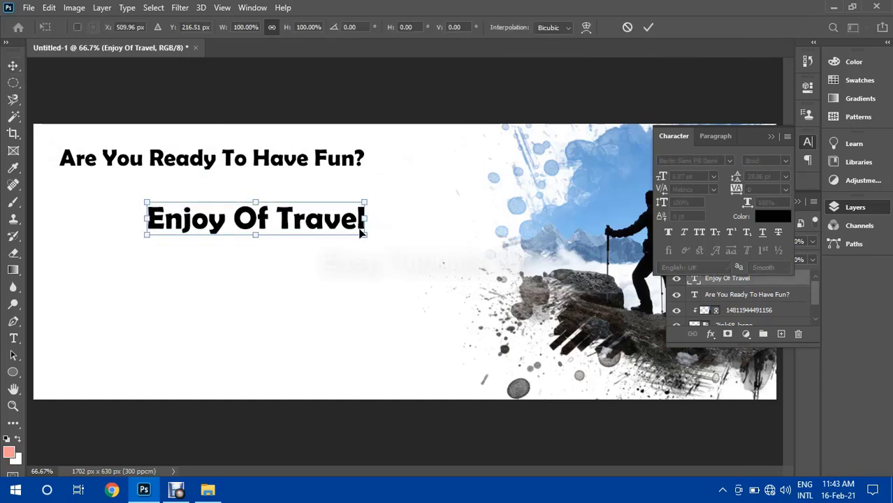
left_click_drag(364, 234, 396, 242)
double_click(293, 217)
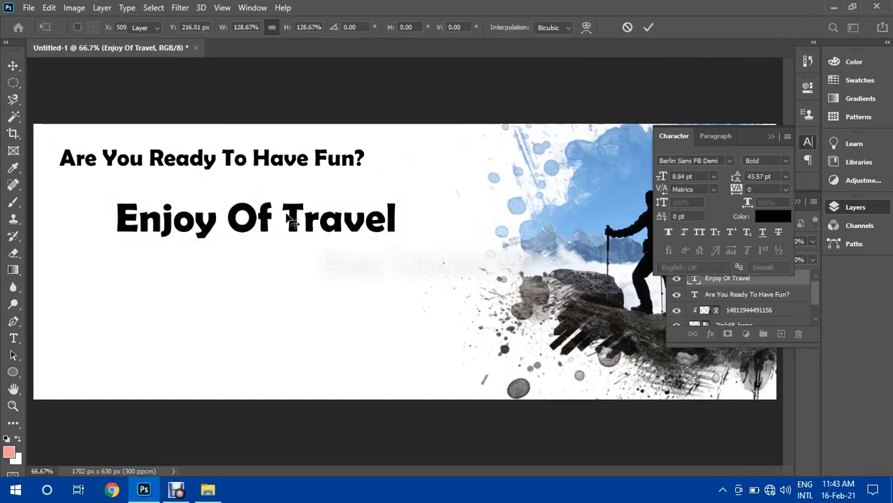
- Break "Enjoy Of Travel" into two lines before "Travel" and move the text up close beneath the headline
double_click(289, 211)
left_click(284, 212)
key("Return")
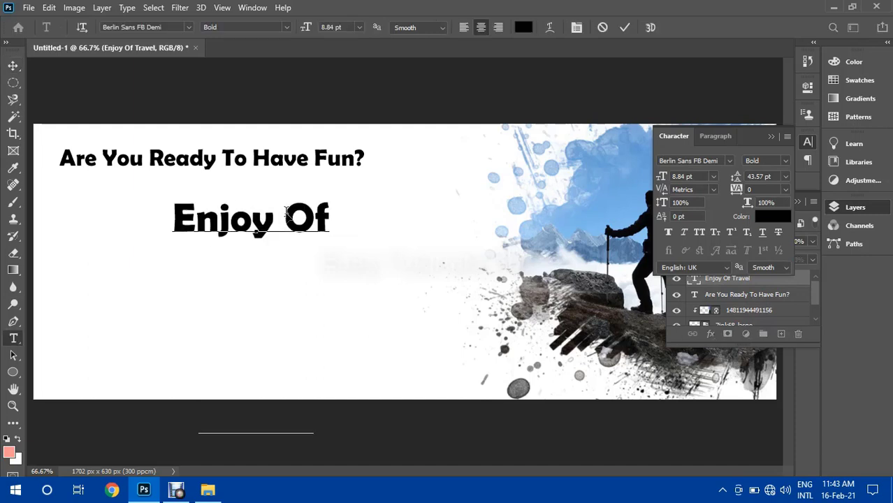
left_click(624, 27)
key("v")
left_click_drag(302, 223, 319, 204)
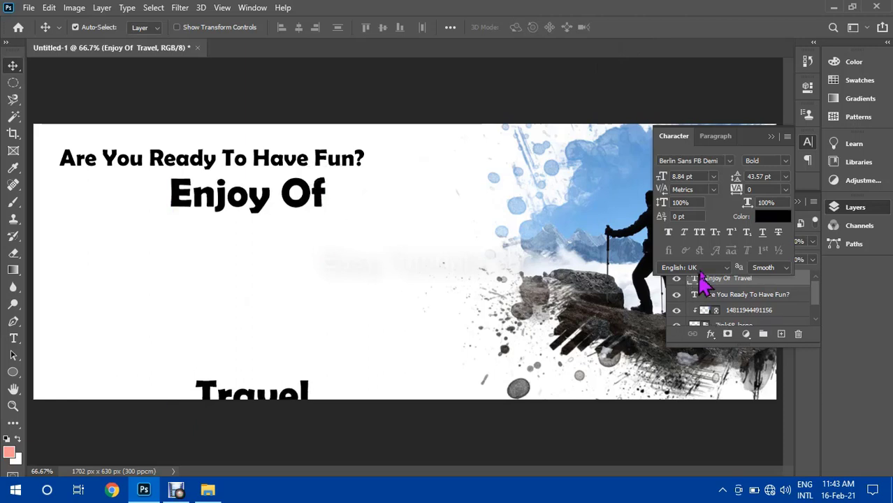
- Tighten the leading of the two-line "Enjoy Of Travel" text to 25 pt, 10 pt and finally 5 pt
left_click(775, 176)
key("Down")
key("Down")
key("Down")
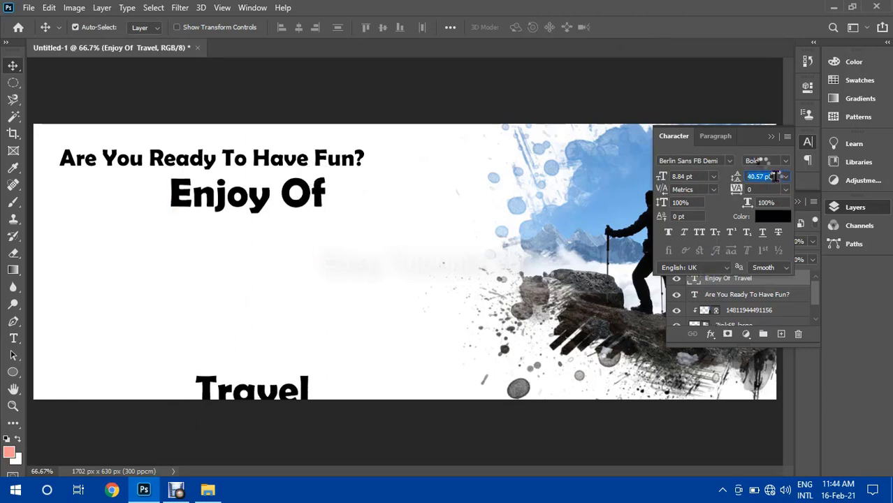
type("25")
key("Return")
type("10")
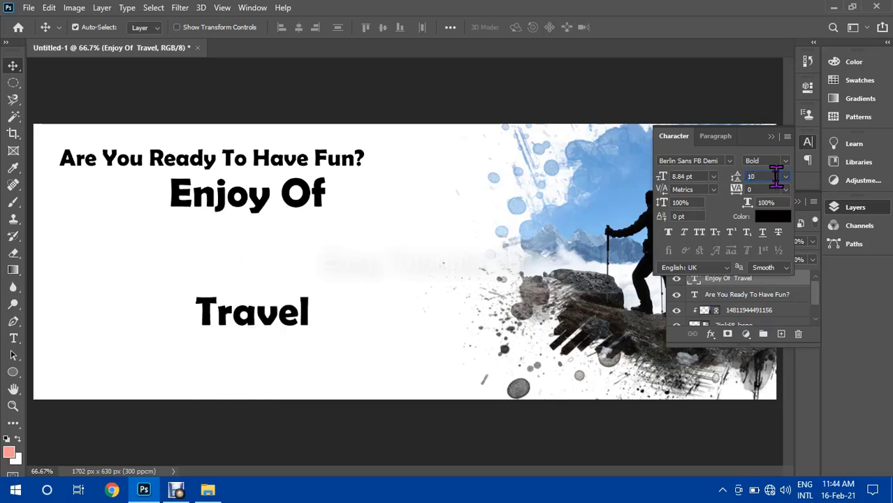
key("Return")
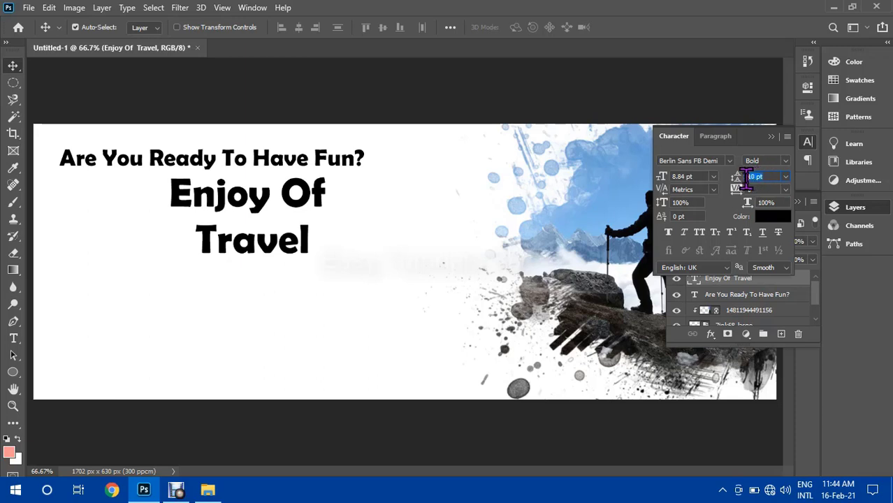
type("5")
key("Return")
- Indent "Travel" with spaces so it starts at the end of "Enjoy Of", and move the text slightly lower and left
double_click(201, 220)
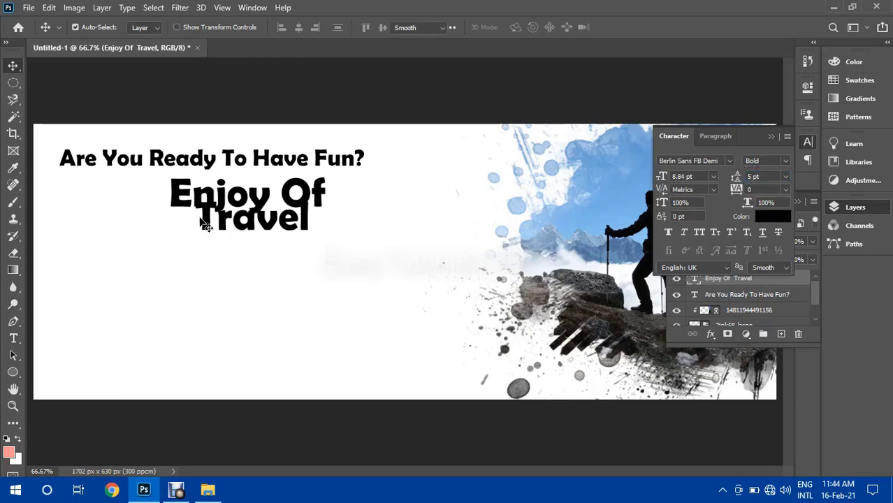
left_click(200, 221)
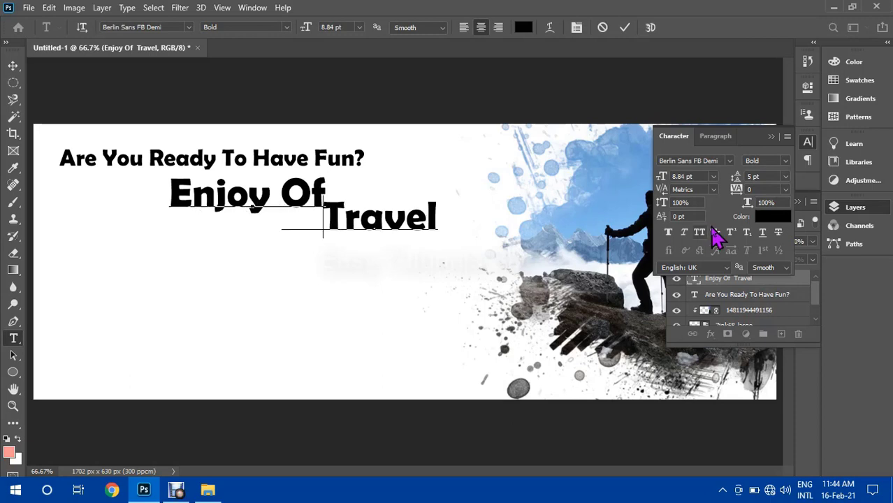
key("Down")
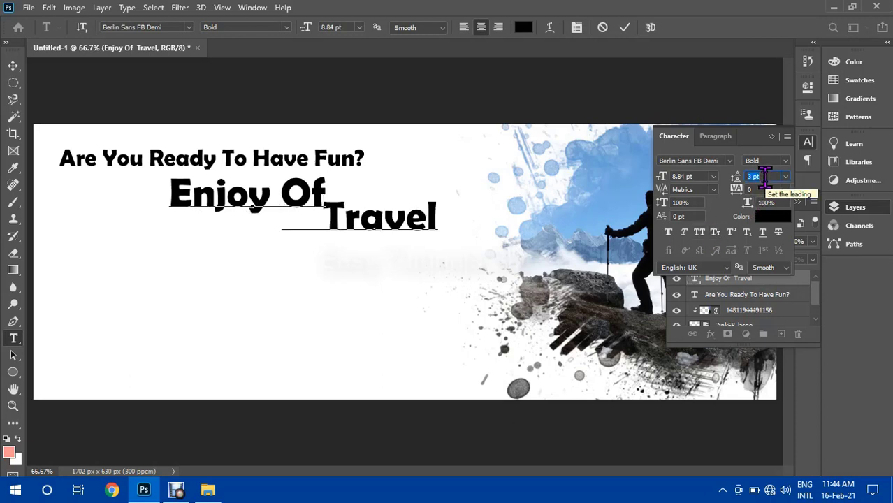
key("Down")
left_click(623, 27)
key("v")
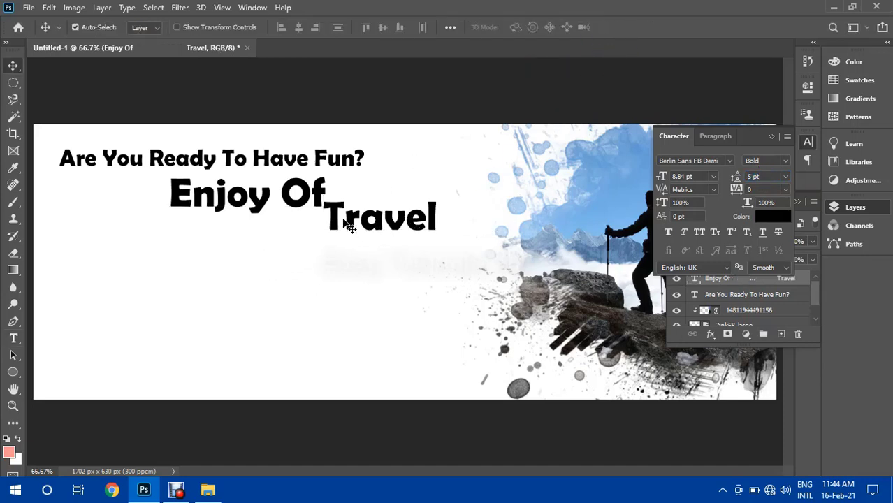
left_click_drag(351, 219, 326, 227)
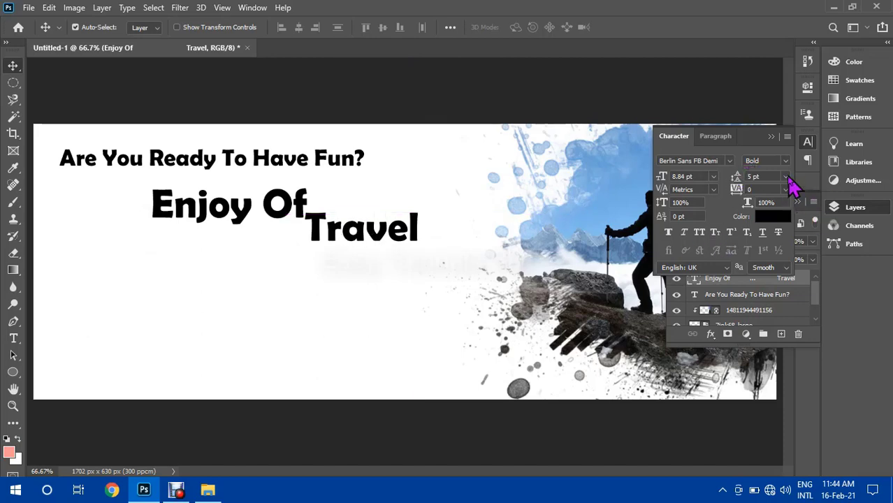
- Try Auto and 6 pt leading on the "Enjoy Of Travel" text and settle on 2 pt
left_click(785, 176)
left_click(769, 189)
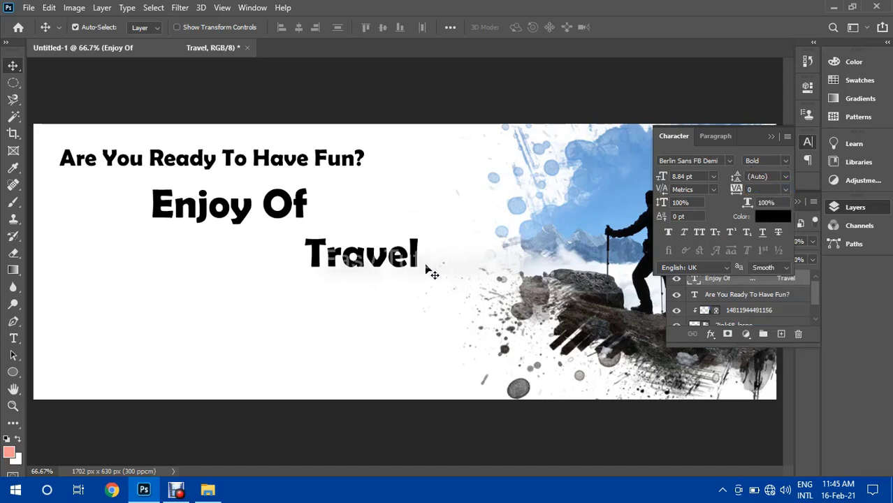
left_click(785, 177)
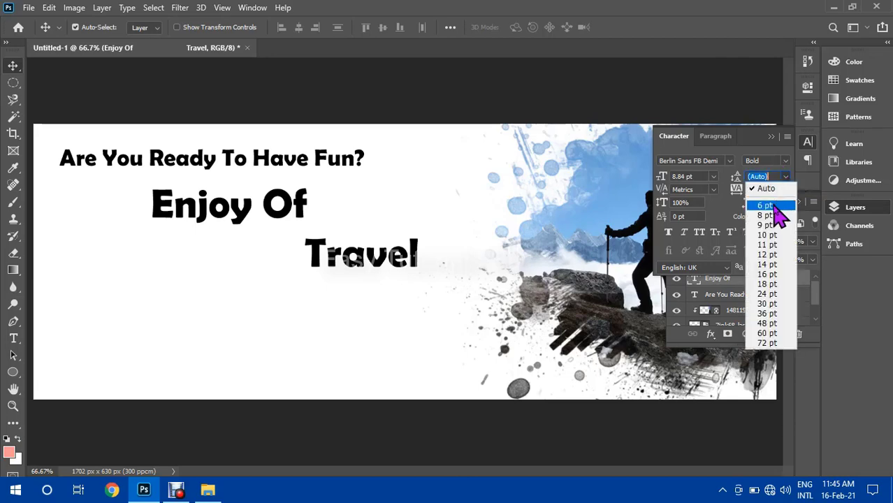
left_click(764, 205)
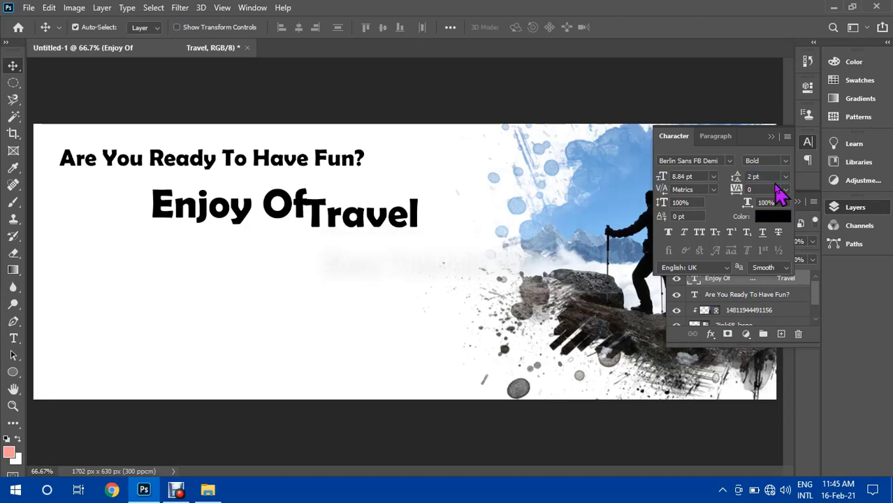
- Add one more space before "Travel" and move the whole "Enjoy Of Travel" text about 44 px left
double_click(306, 222)
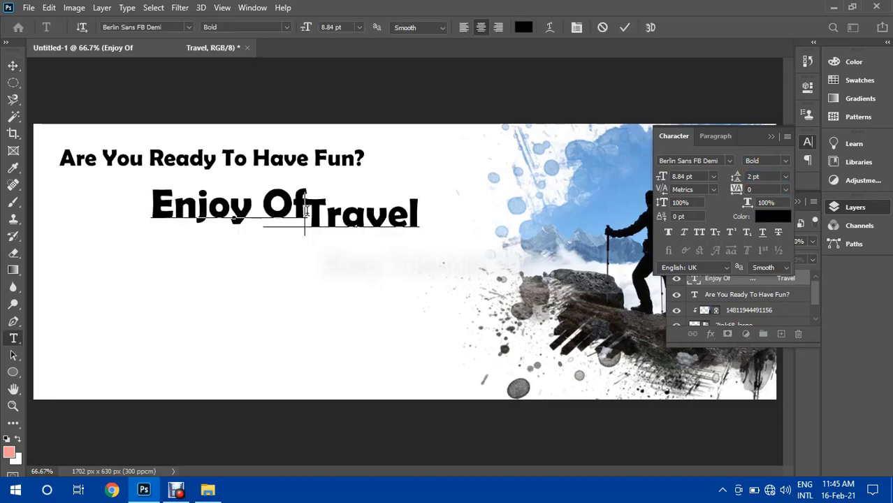
left_click(624, 27)
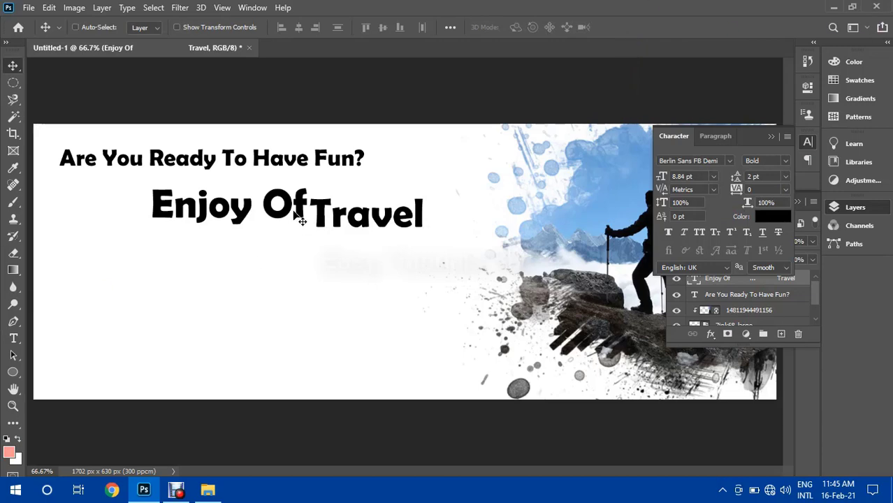
key("ctrl+t")
left_click_drag(301, 220, 278, 213)
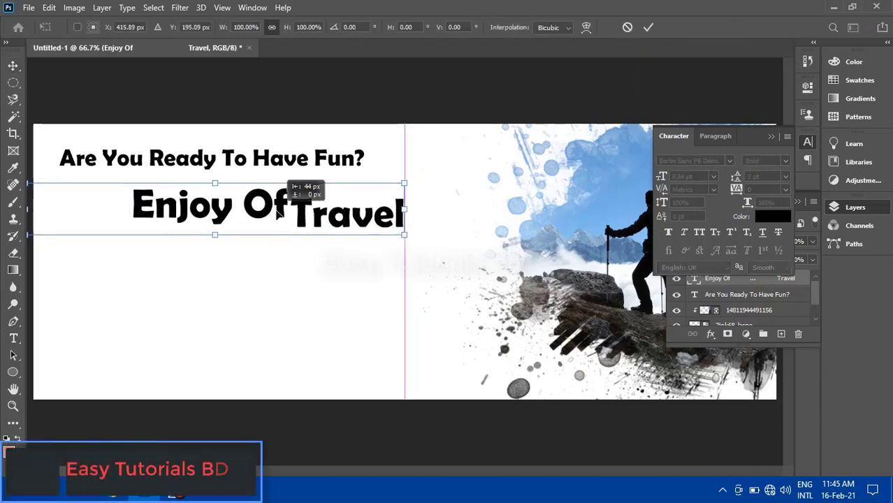
key("Return")
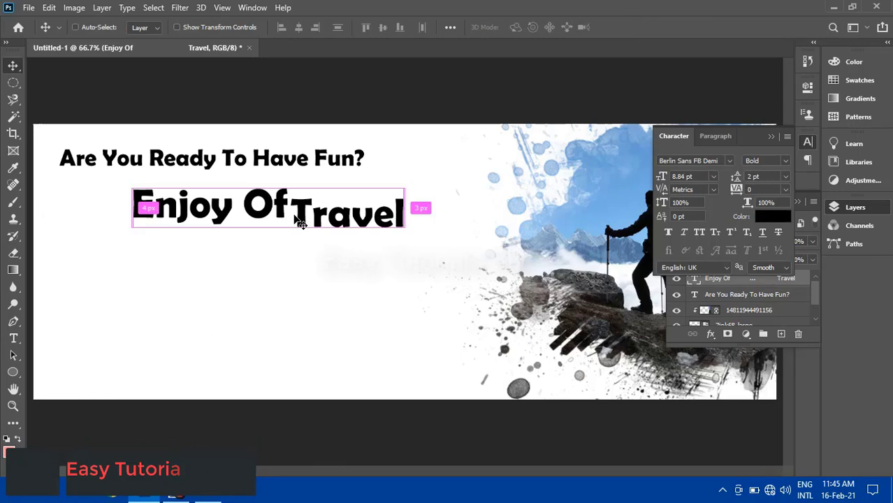
- Set the whole "Enjoy Of Travel" text to 3.26 pt leading and 20 tracking, and commit the edit
left_click(132, 205, "ctrl")
left_click(144, 203, "ctrl")
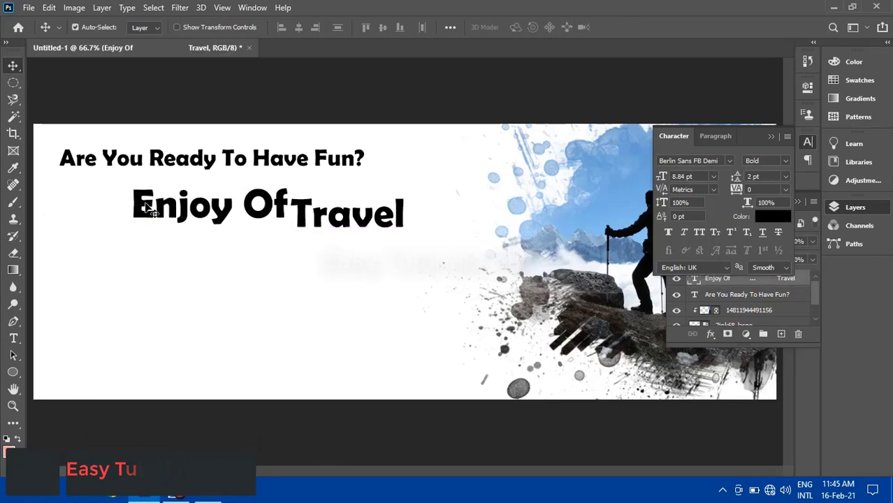
double_click(145, 206)
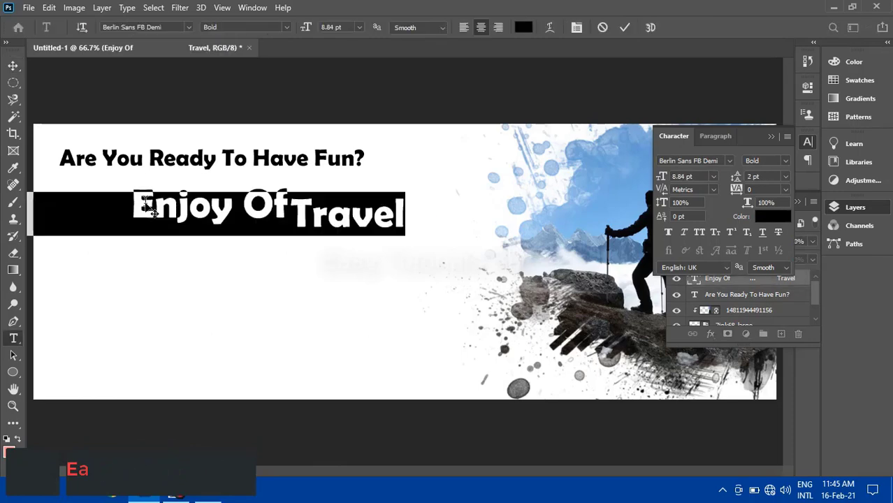
left_click(145, 206)
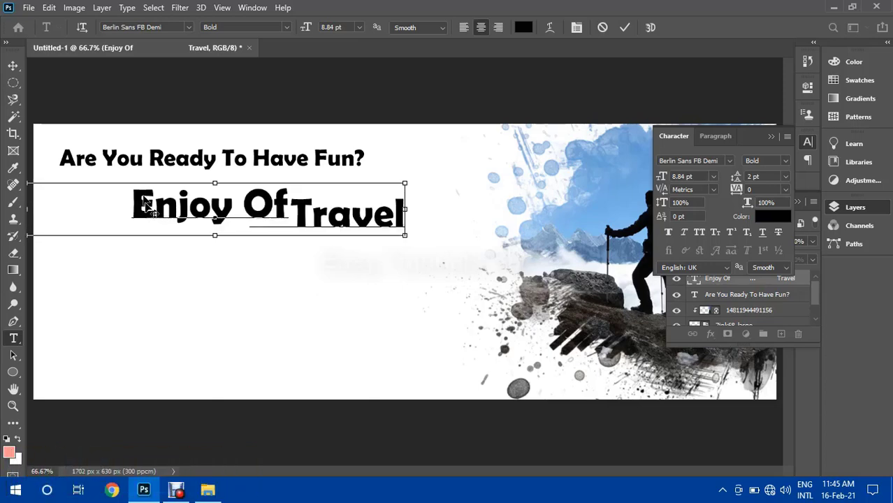
key("ctrl+a")
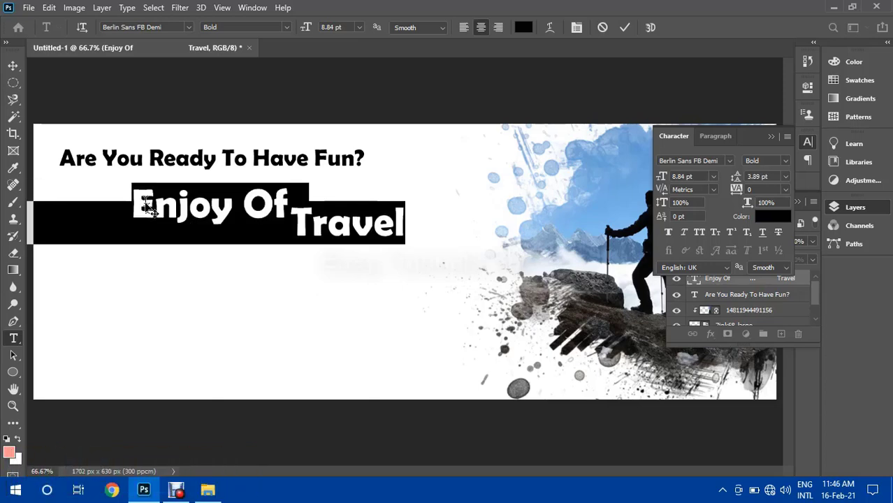
key("alt+Up")
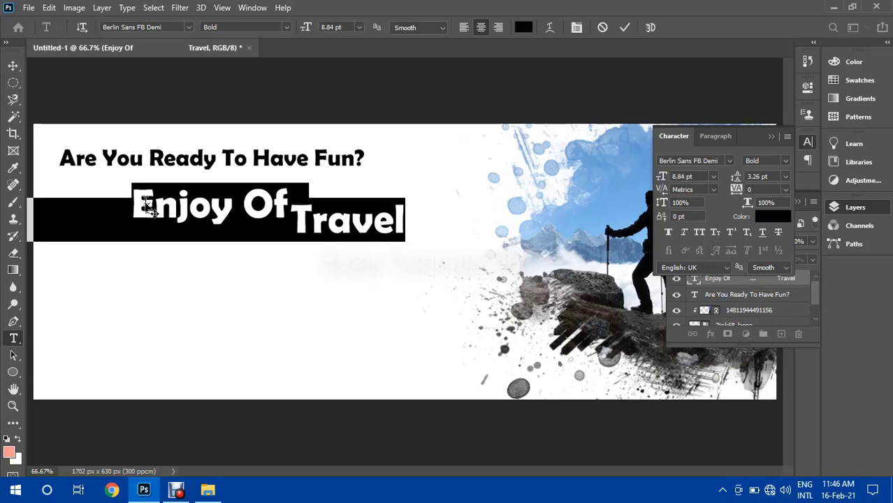
key("alt+Down")
key("alt+Right")
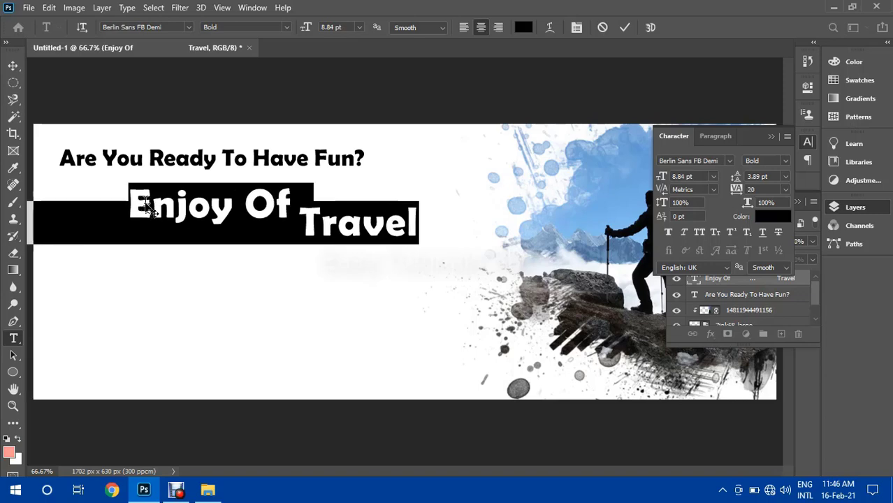
key("alt+Up")
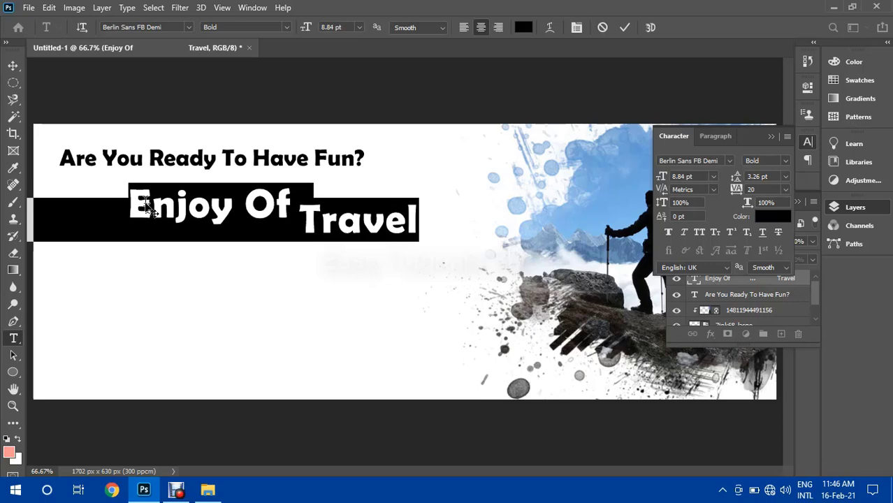
left_click(625, 27)
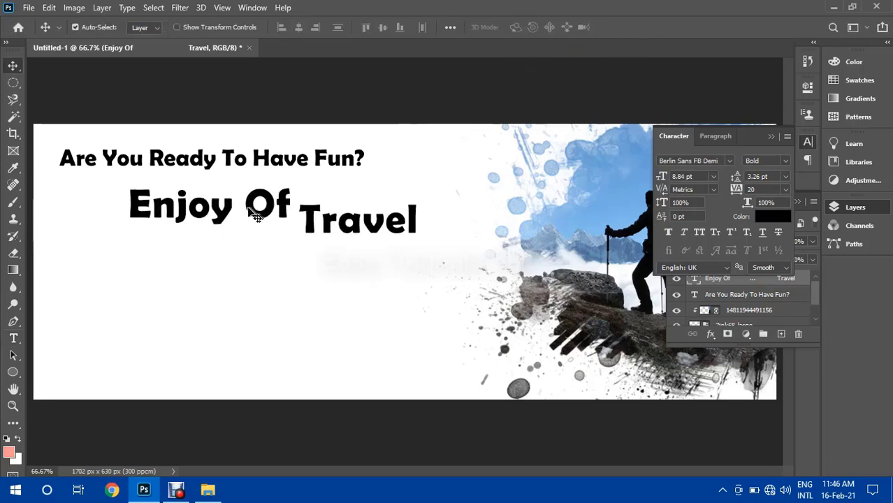
- Move the "Enjoy Of Travel" text left beneath the headline and set the font size of "Travel" to 10 pt
left_click_drag(255, 216, 372, 231)
double_click(315, 236)
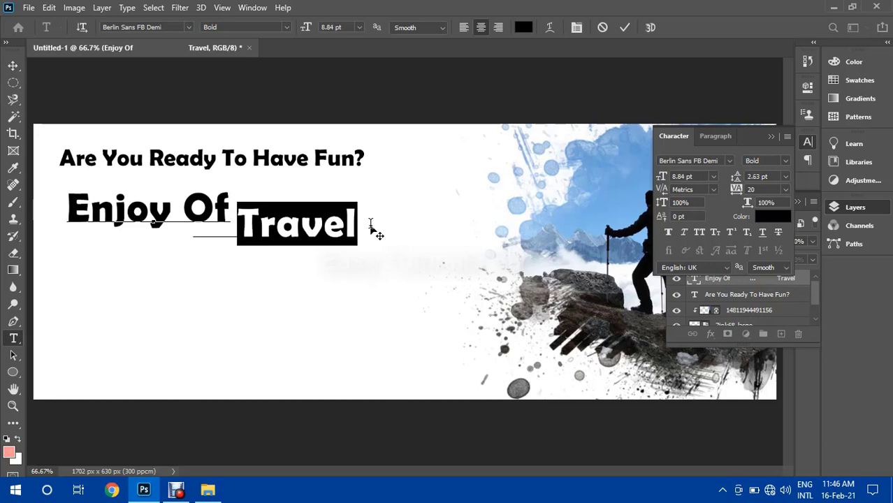
left_click(681, 176)
type("10")
key("Return")
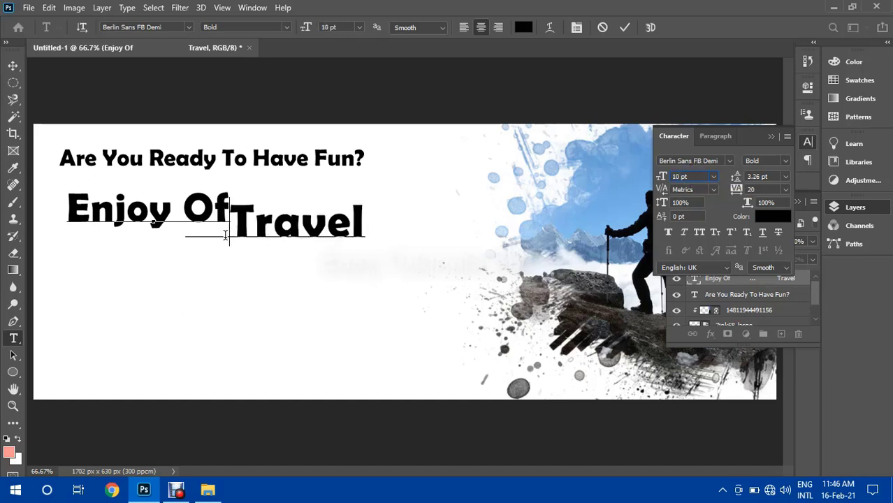
- Reduce the font size of the blank spaces before "Travel" to 6.84 pt
left_click_drag(229, 224, 64, 224)
left_click(697, 176)
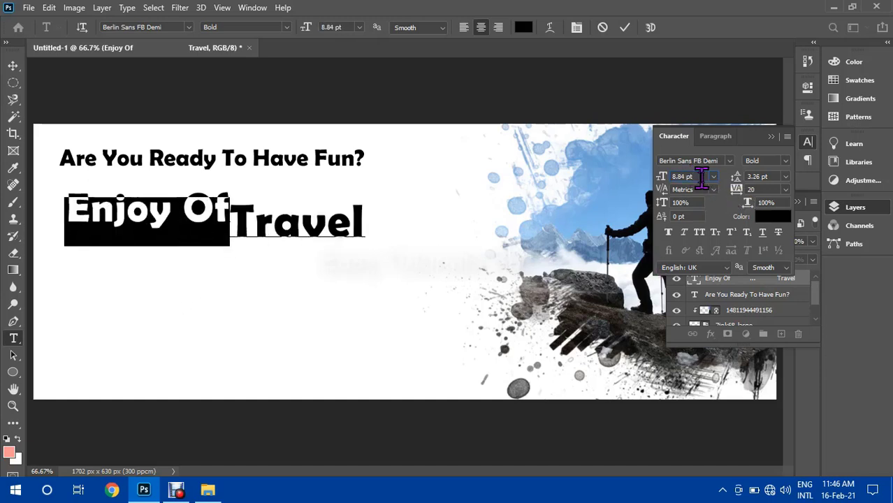
key("Down")
key("Down")
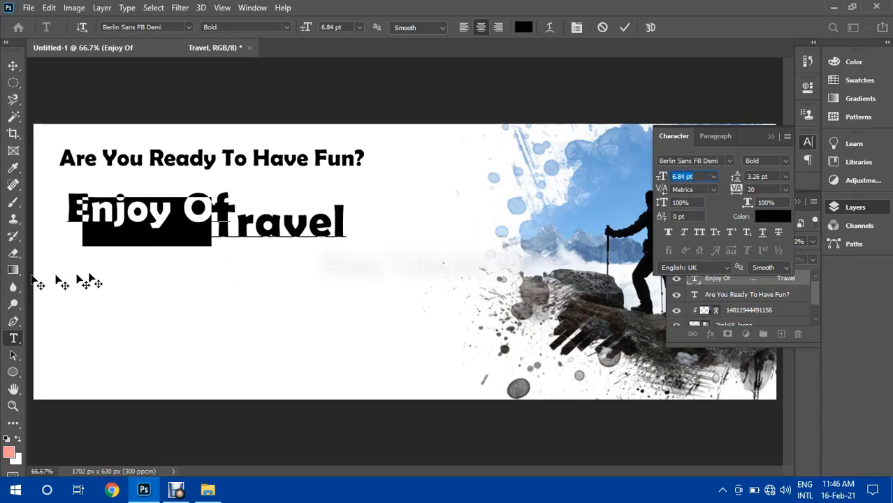
- Widen the blank space before "Travel" and set the word's leading to 5.79 pt and tracking to 0
left_click(204, 215)
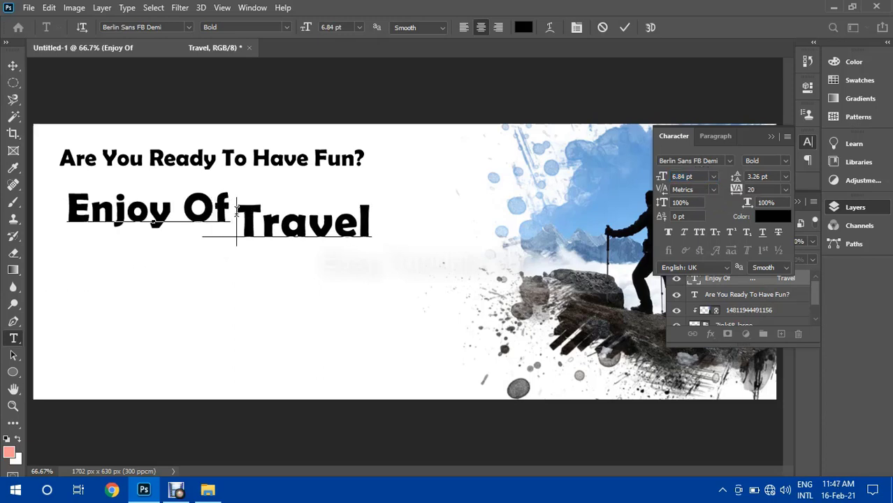
left_click(399, 214, "shift")
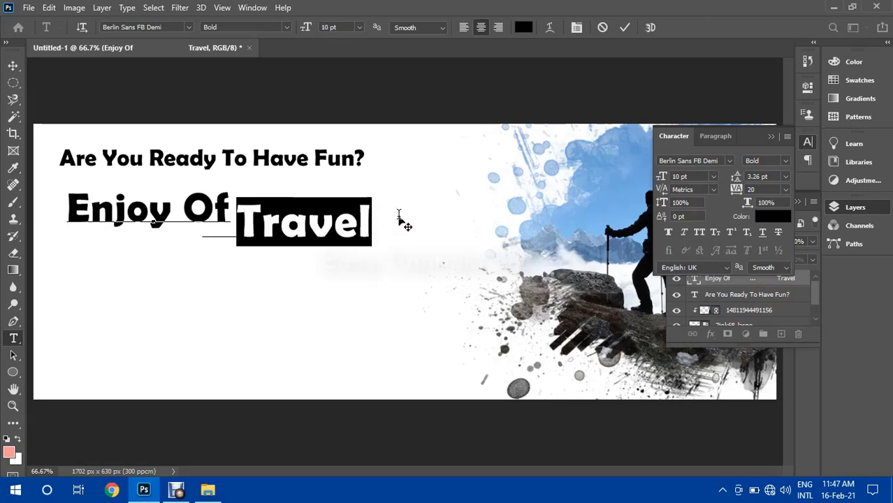
key("alt+Down")
key("alt+Down")
key("alt+Down")
key("alt+Left")
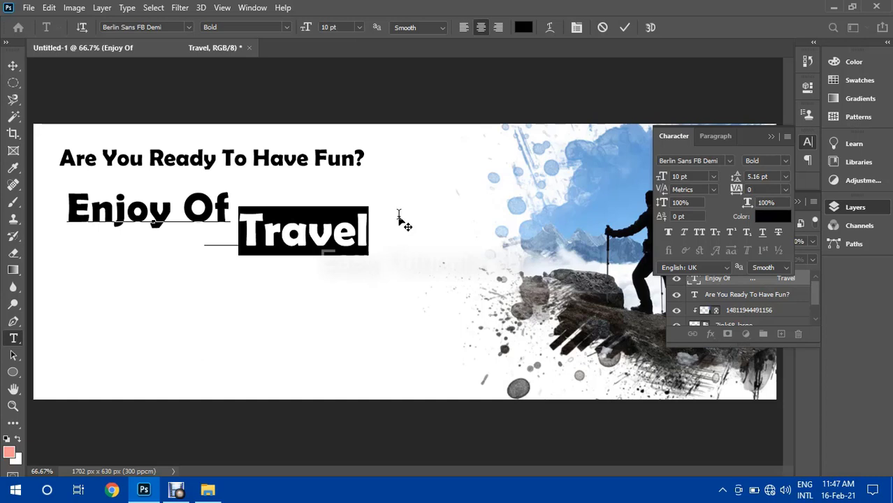
key("alt+Down")
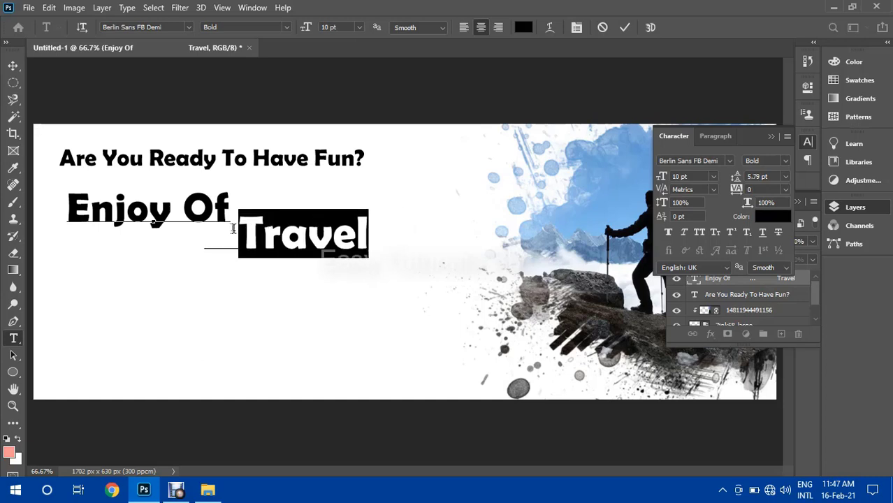
- Tighten the kerning directly before "Travel" so the word sits closer to "Of"
left_click(234, 227)
key("alt+Left")
key("alt+Left")
key("alt+Left")
key("alt+Left")
key("alt+Left")
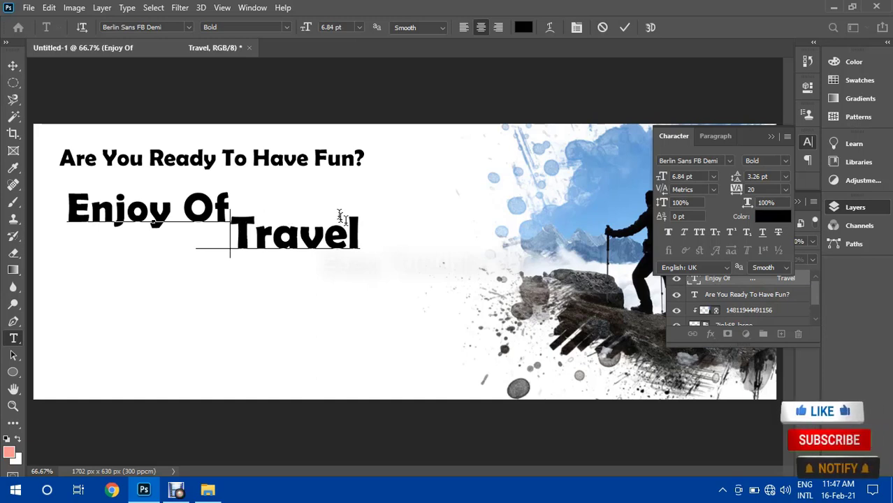
- Set the font size of "Travel" to 13 pt and add blank space before it to clear "Of"
left_click_drag(231, 234, 360, 236)
left_click(700, 176)
key("Up")
key("Up")
key("Up")
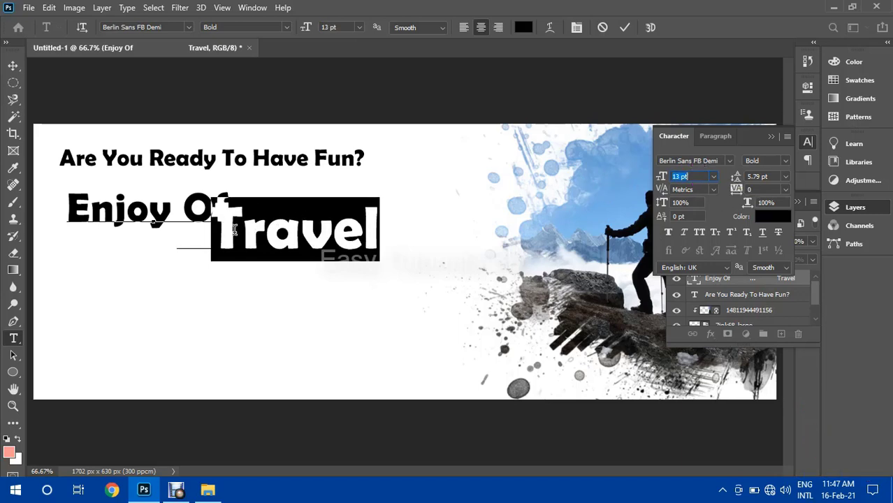
left_click(216, 213)
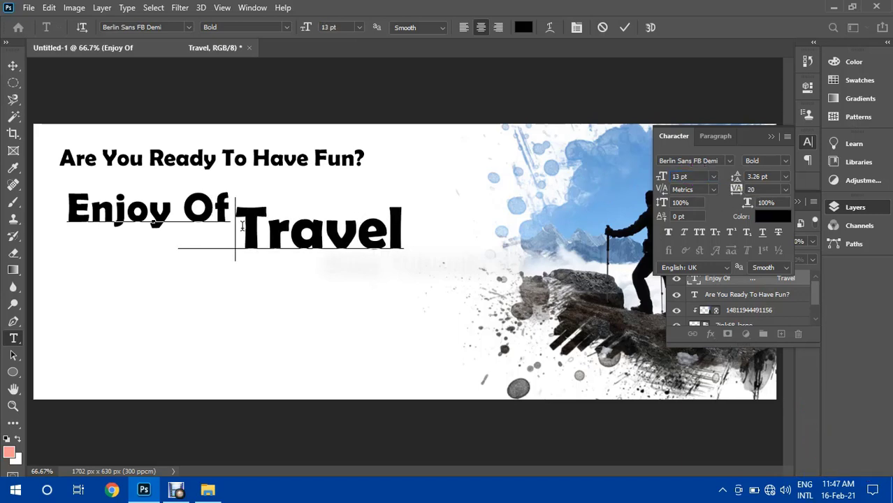
- Increase the leading of "Travel" to at least 7.05 pt to lower the word, and commit the text edit
left_click_drag(242, 225, 400, 242)
key("alt+Down")
key("alt+Down")
key("alt+Down")
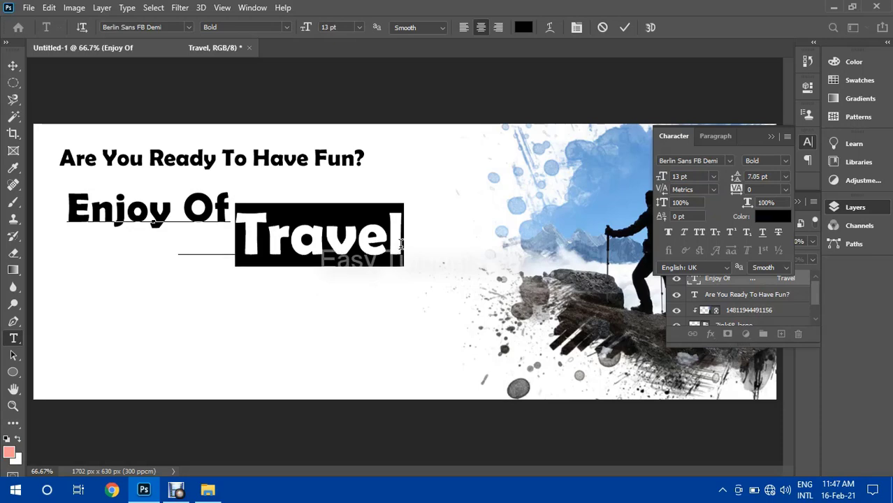
key("ctrl+h")
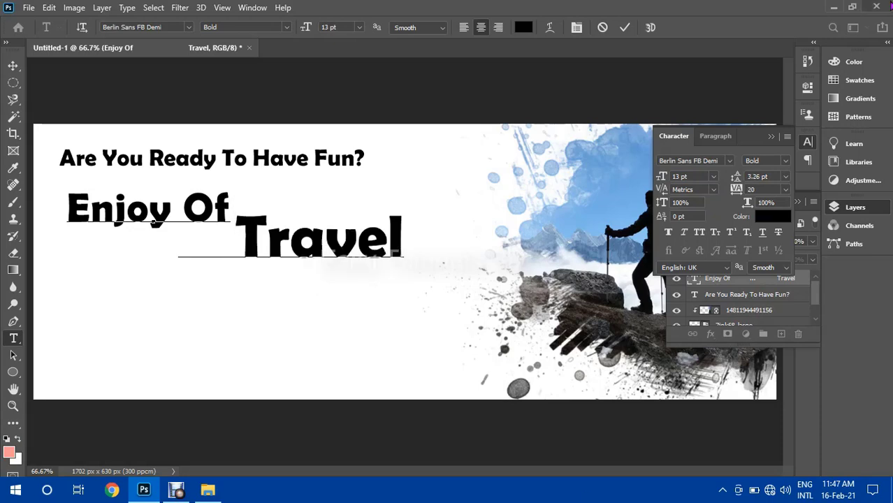
left_click(624, 27)
key("v")
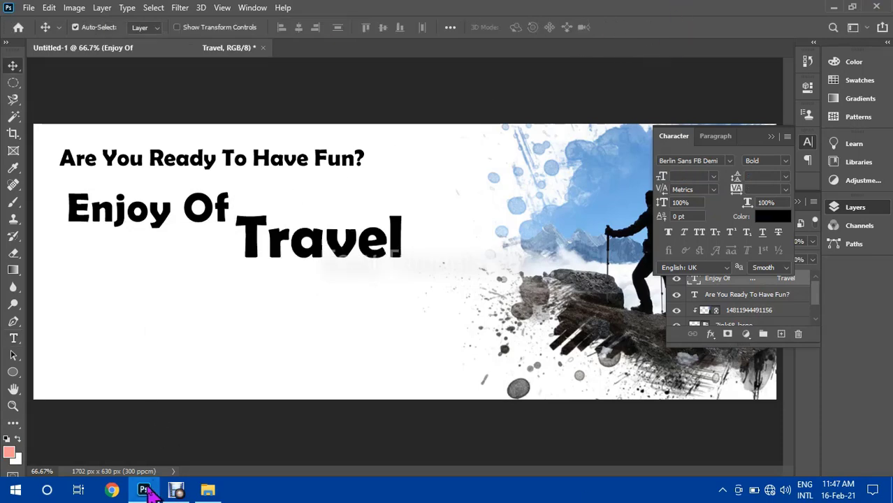
- Place instagram.png, twitter.png, youtube.png and facebook.png from the source folder into the cover at their default size
mouse_move(208, 489)
left_click(209, 434)
left_click(224, 300)
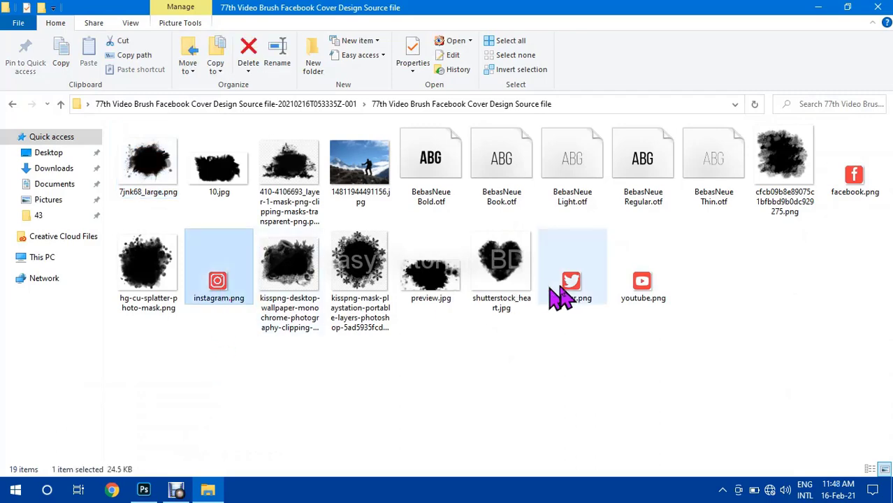
left_click(562, 294, "ctrl")
left_click(641, 297, "ctrl")
left_click(855, 188, "ctrl")
left_click_drag(609, 272, 243, 284)
left_click(627, 29)
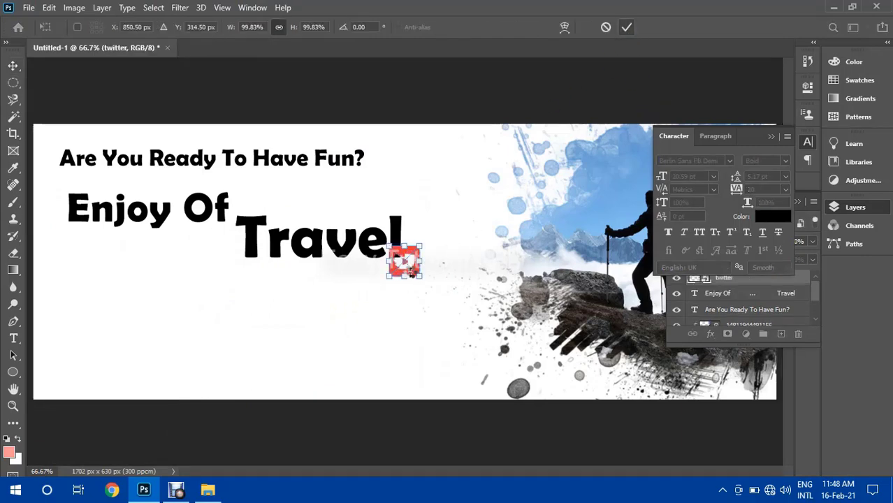
left_click(625, 29)
left_click(625, 29)
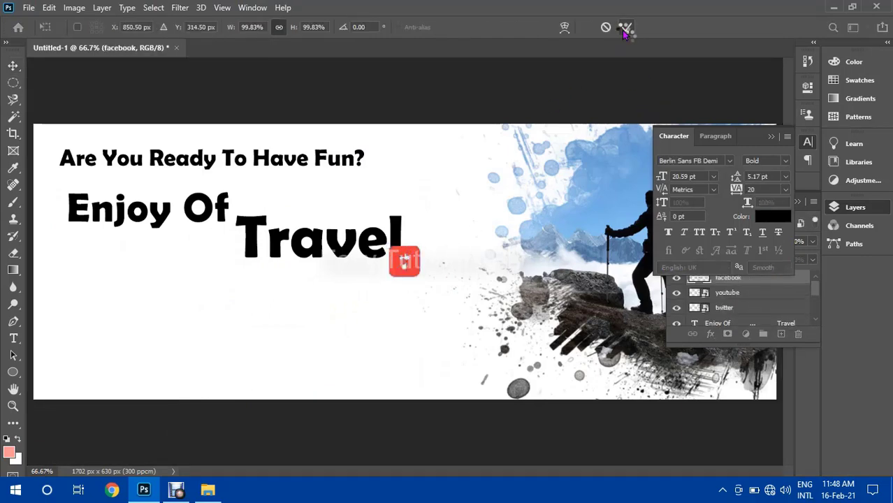
left_click(625, 29)
- Try arranging the four social icons in a column below "Travel", and undo the placements
left_click_drag(407, 262, 256, 357)
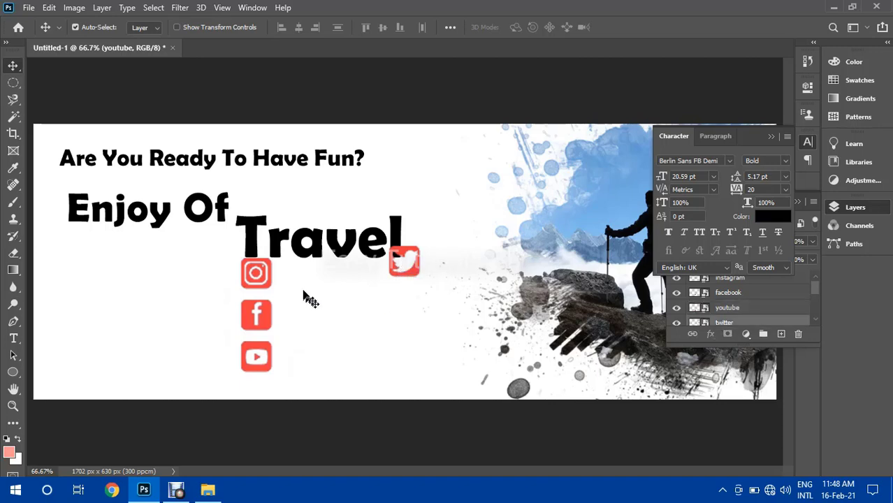
left_click_drag(295, 252, 236, 380)
mouse_move(408, 265)
left_mouse_down()
mouse_move(422, 267)
mouse_move(414, 281)
mouse_move(412, 271)
left_mouse_up()
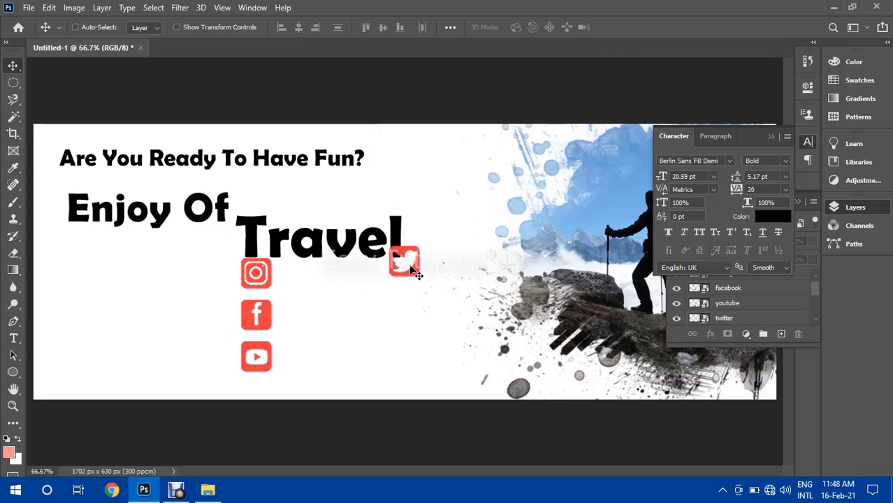
left_click(410, 266)
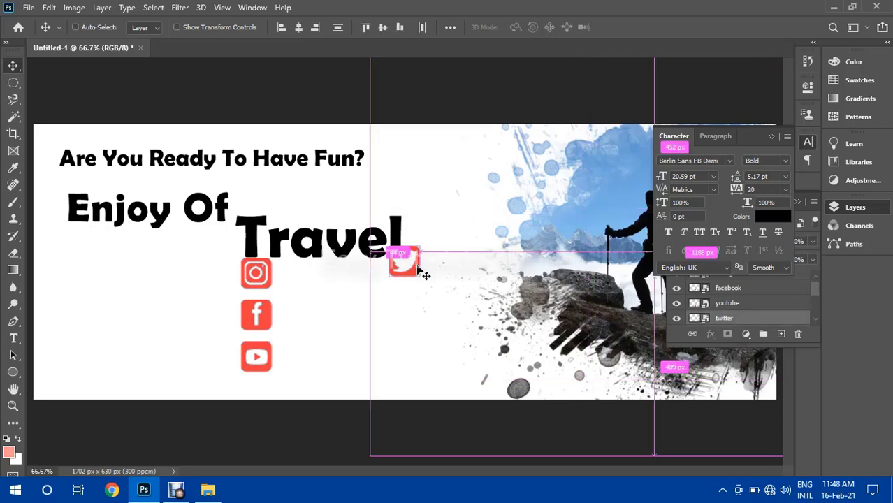
key("ctrl+z")
key("ctrl+z")
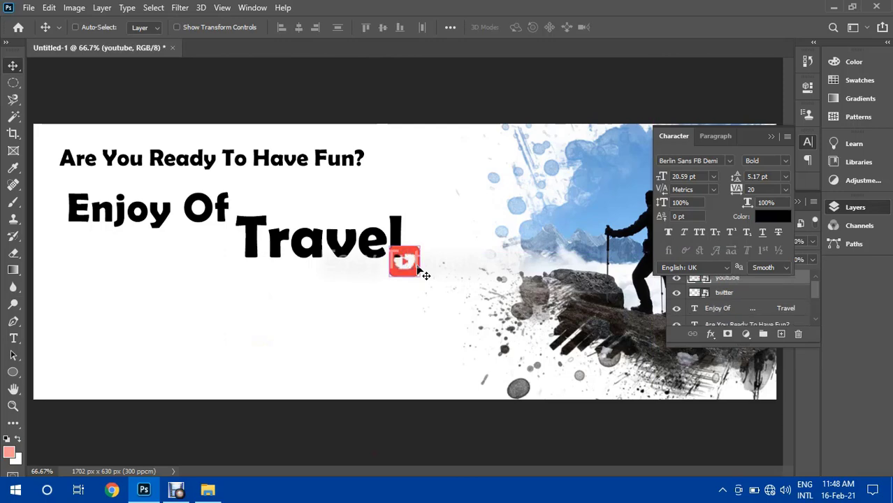
- Place the four social icons again, scaling the Instagram and Twitter icons to about 62% and stacking them below "Travel"
left_click(209, 489)
left_click_drag(236, 453, 259, 278)
left_click(625, 28)
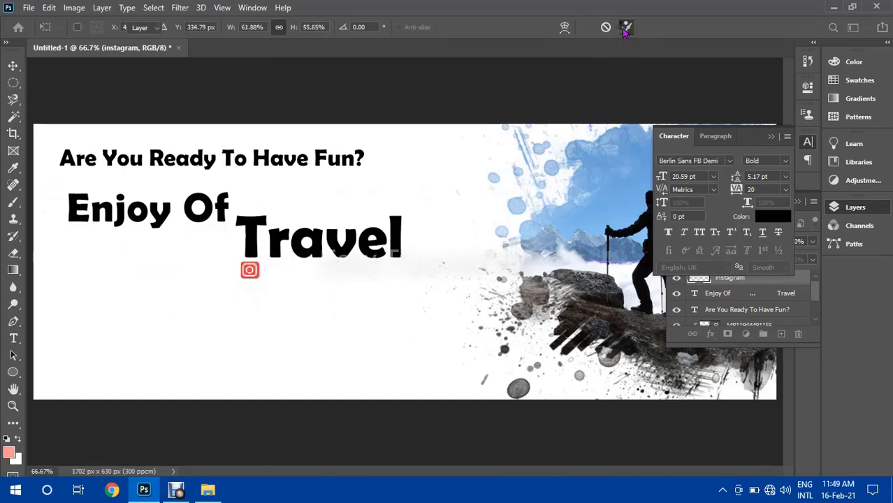
left_click_drag(409, 258, 267, 315)
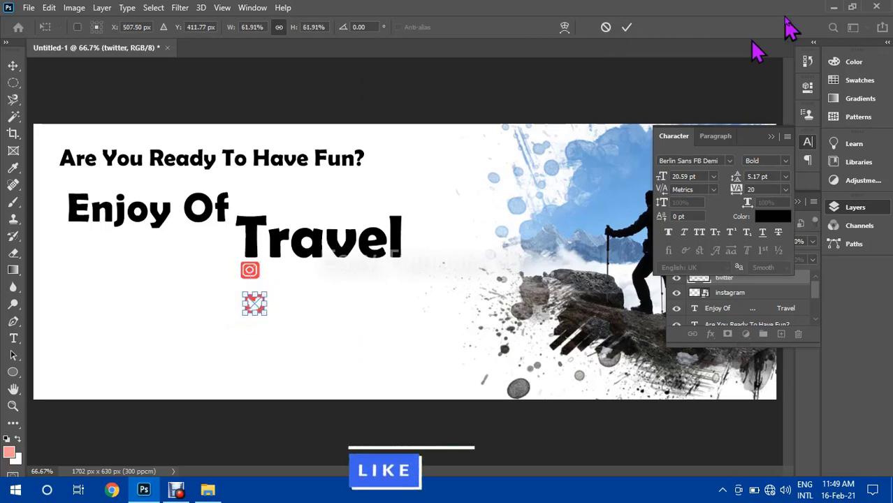
left_click(626, 26)
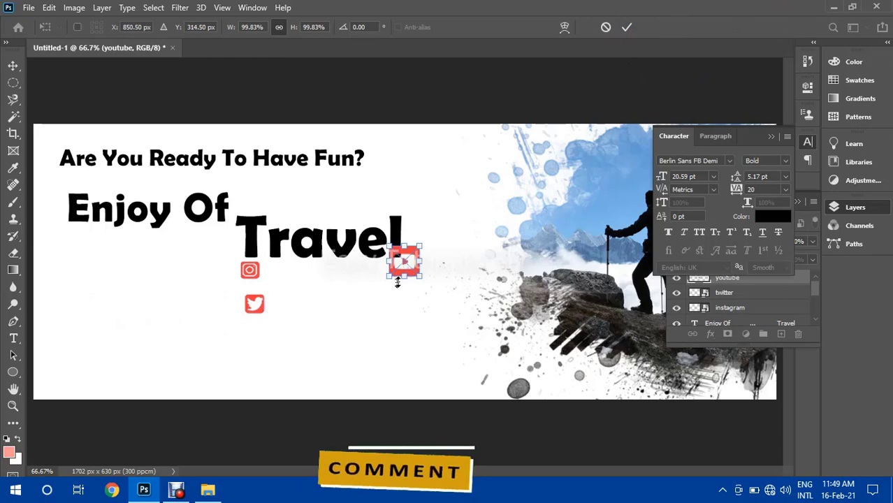
- Scale the YouTube icon to about 60% and the Facebook icon to match, and stack both below the Twitter icon
left_click_drag(406, 271, 262, 344)
left_click(627, 27)
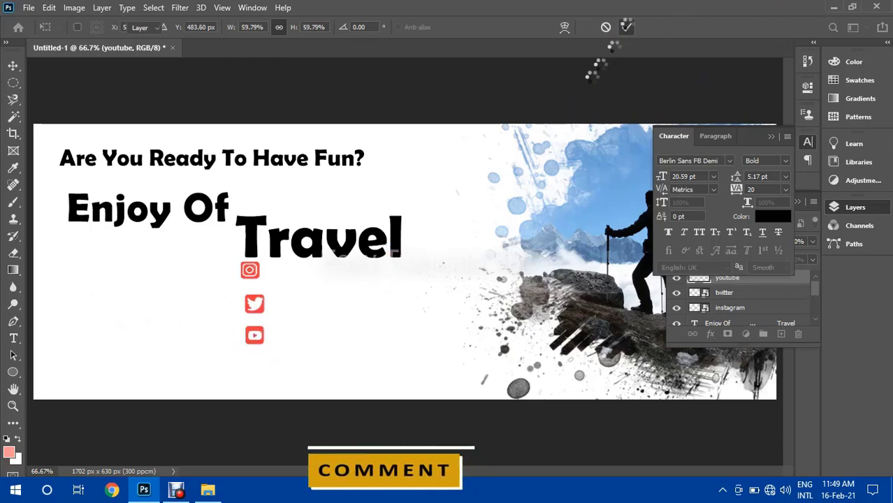
left_click_drag(404, 255, 253, 371)
left_click(626, 26)
- Enlarge the Instagram icon slightly at the head of the icon column
left_click(256, 275)
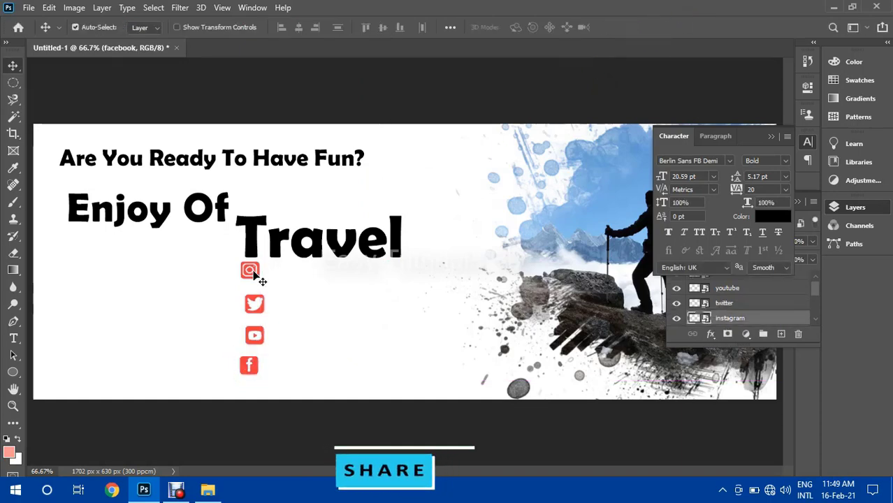
left_click_drag(260, 279, 263, 283)
key("ctrl+t")
left_click(627, 26)
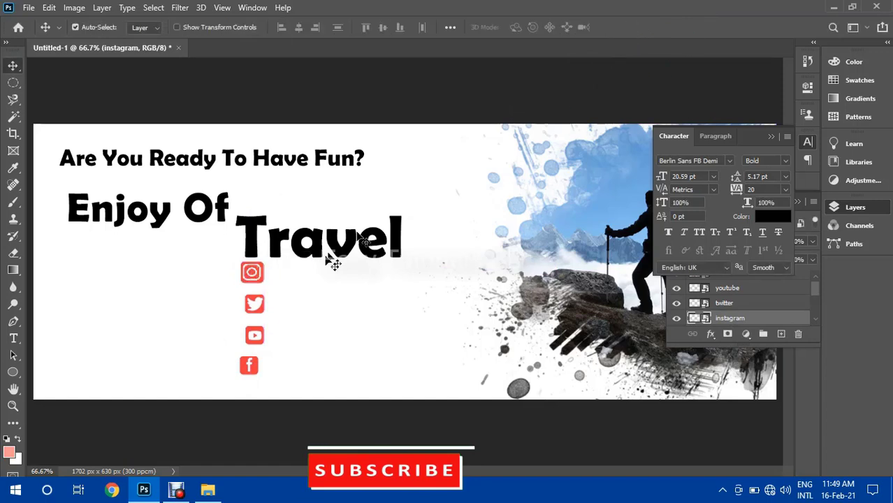
- Select the Facebook, YouTube, Twitter and Instagram layers and align the icons into a straight vertical column
key("ctrl+shift")
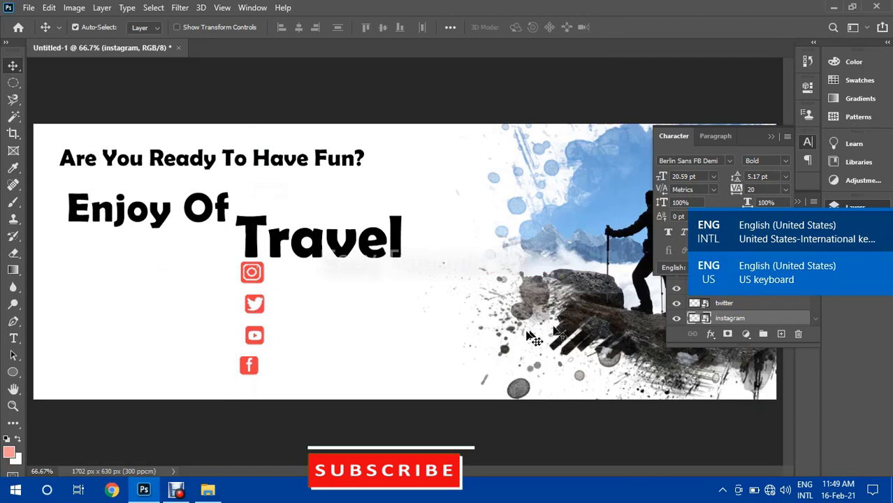
left_click(263, 306, "shift")
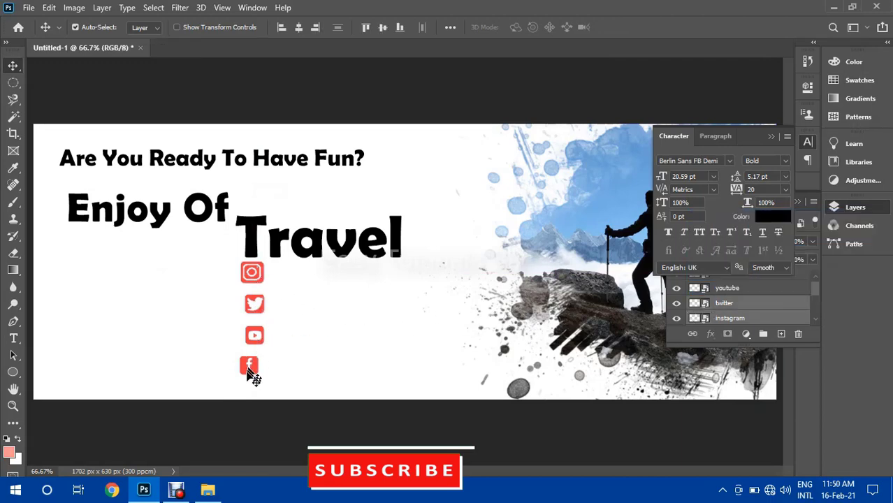
left_click(250, 365, "shift")
left_click(771, 137)
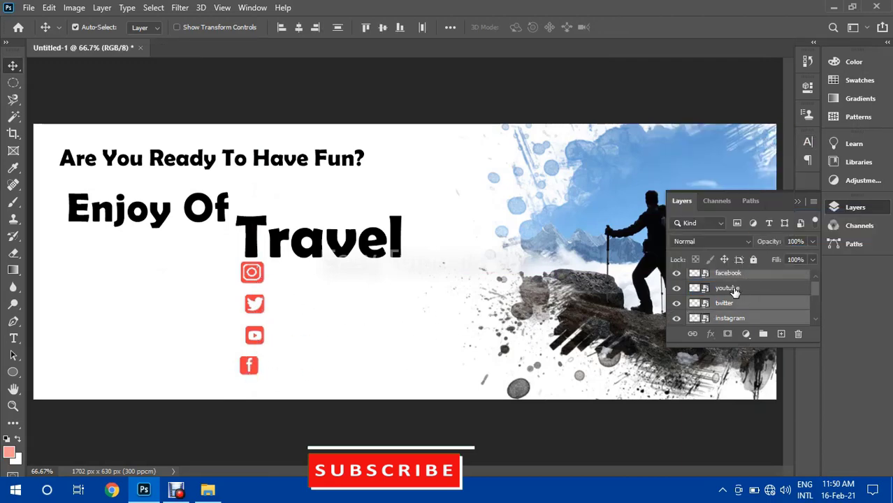
scroll(733, 292, "up", 1)
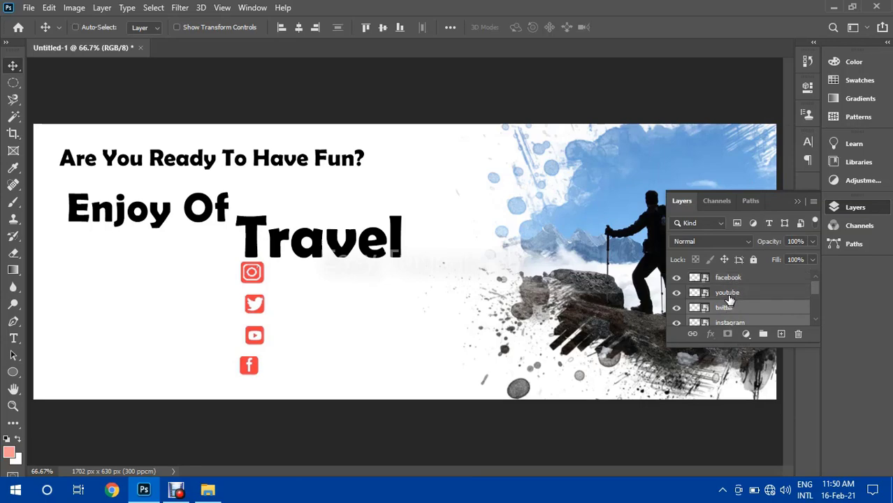
left_click(727, 294, "ctrl")
left_click(298, 27)
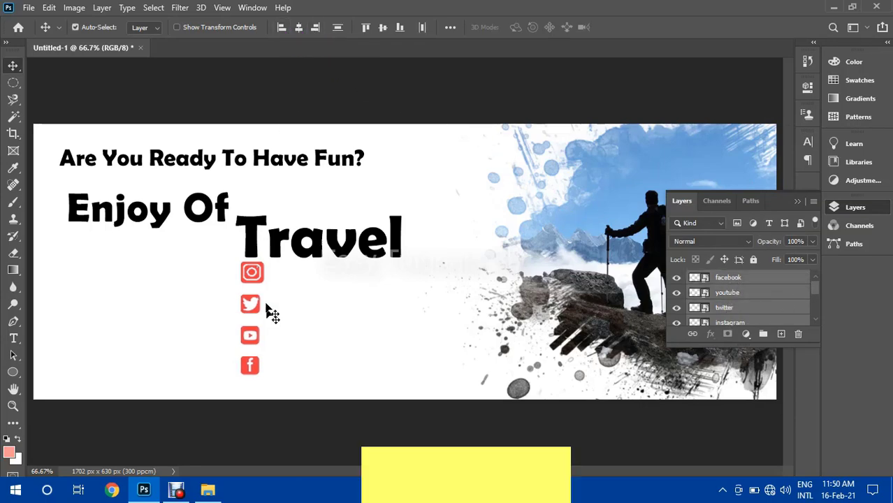
- Scale the four selected social icons down slightly as one block and commit the transform
key("ctrl+t")
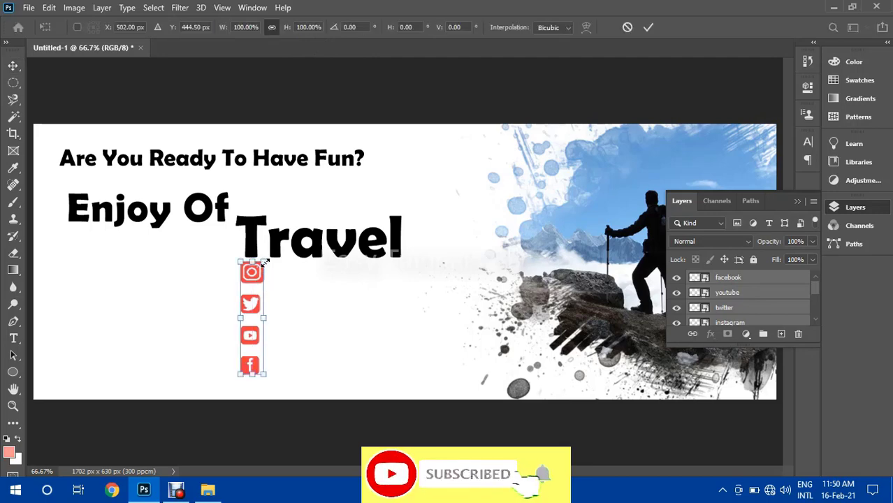
left_click_drag(263, 373, 257, 370)
left_click(648, 28)
key("ctrl+t")
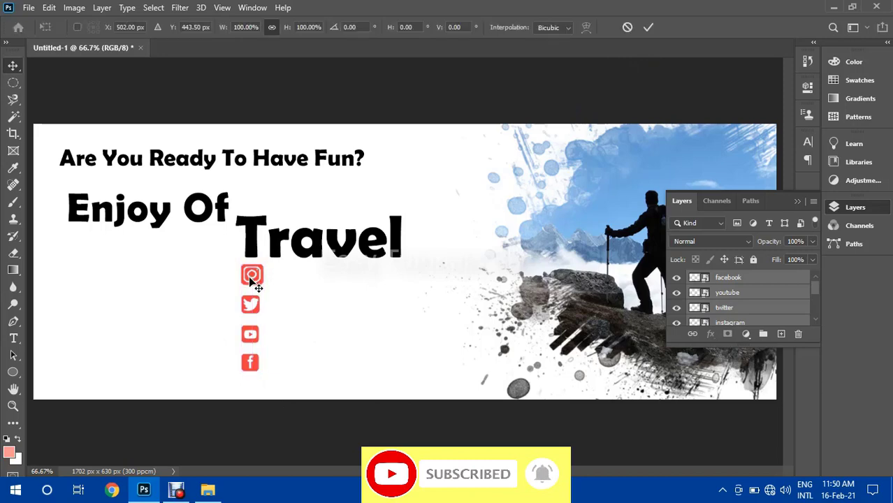
left_click(649, 27)
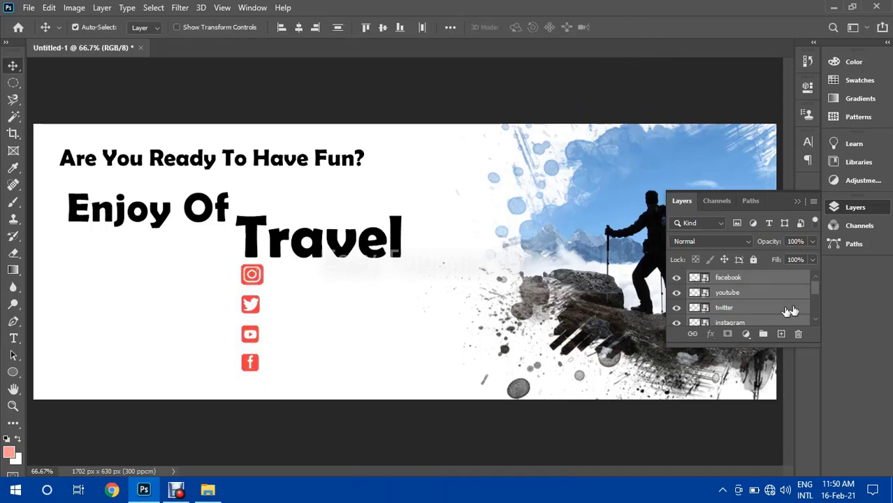
- Shrink only the Instagram icon to match the size of the other three social icons
left_click(737, 280)
left_click(256, 278)
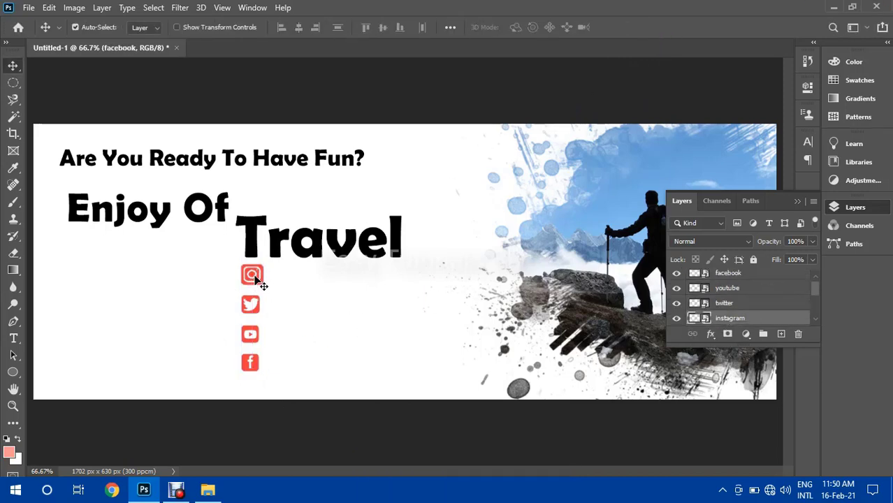
key("ctrl+t")
left_click_drag(263, 273, 252, 267)
left_click(625, 27)
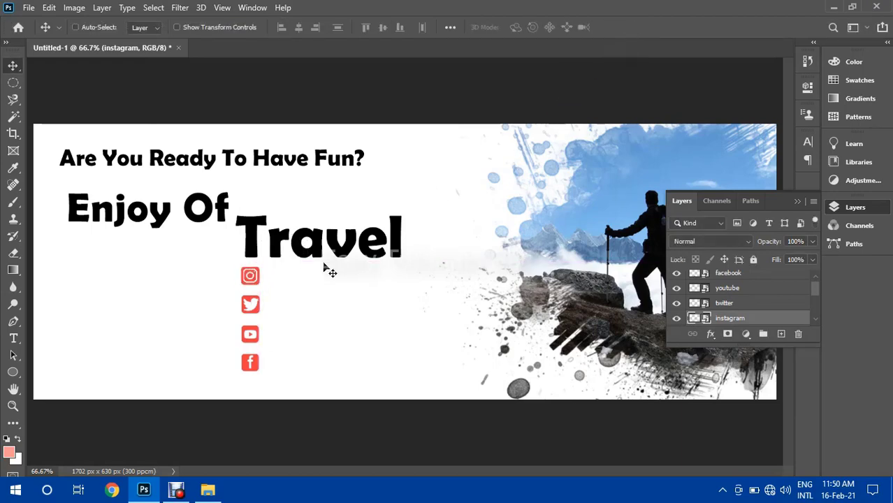
scroll(326, 266, "up", 3)
left_click_drag(129, 350, 477, 176)
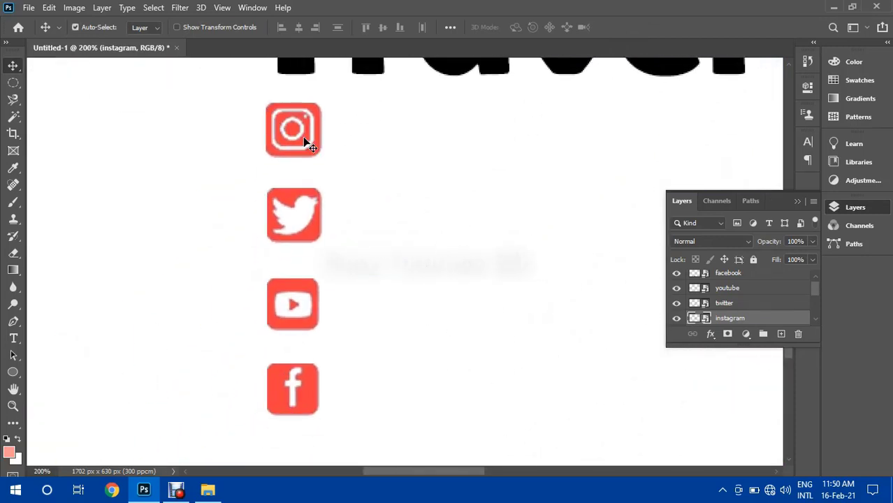
right_click(305, 143)
key("Escape")
left_click(102, 8)
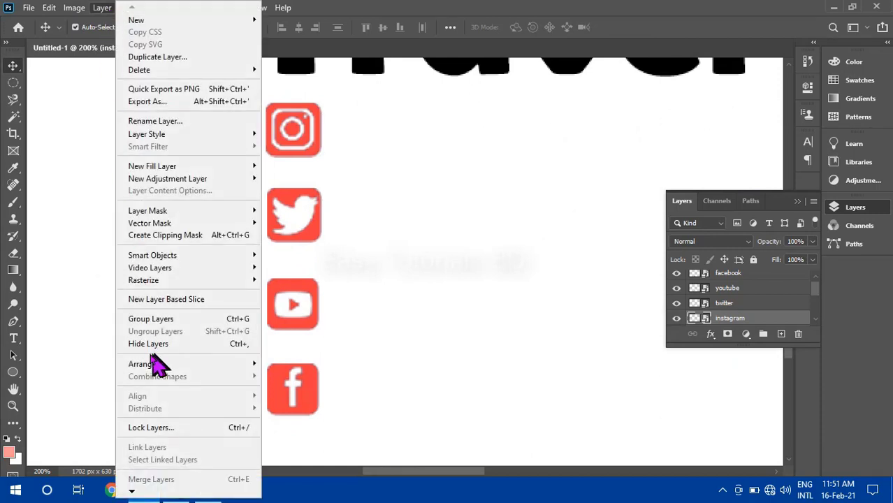
key("Escape")
left_click(127, 8)
mouse_move(153, 10)
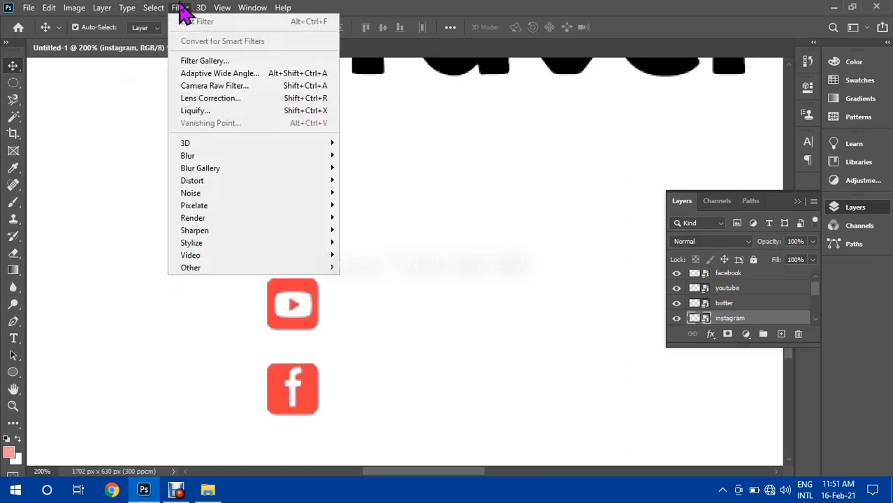
mouse_move(100, 17)
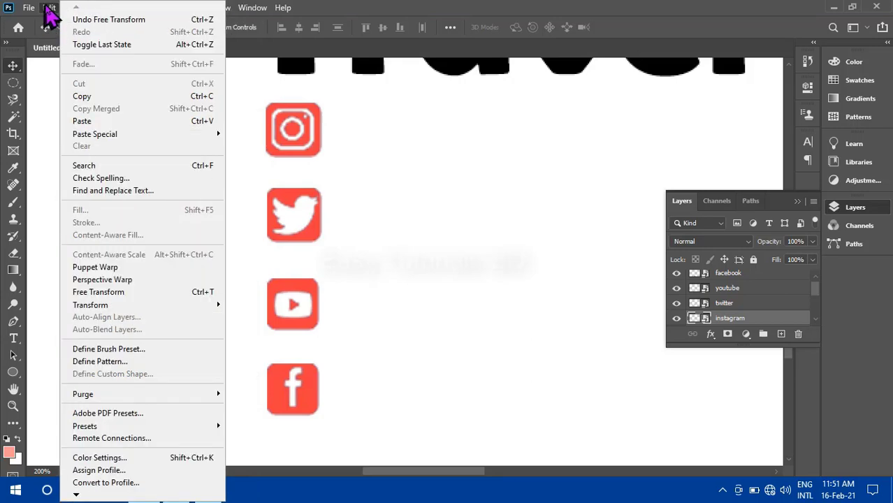
left_click(27, 10)
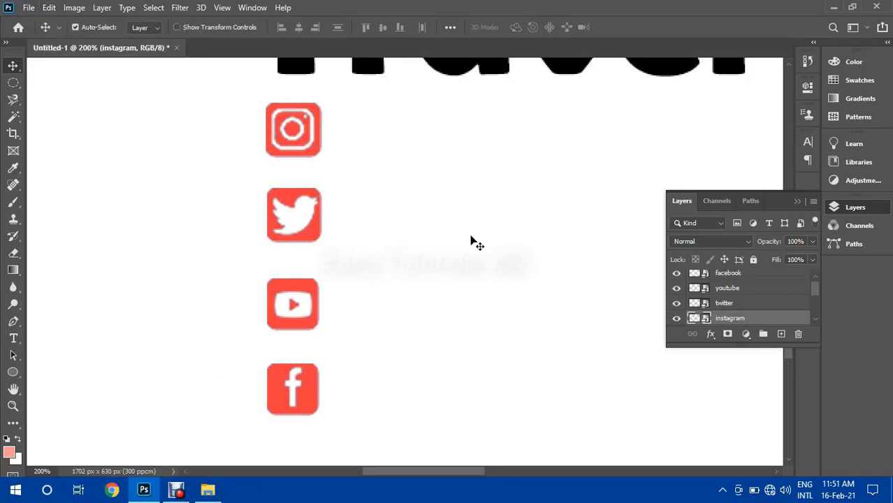
- Add a placeholder text layer at 8 pt and place it beside the Instagram icon
key("ctrl+0")
left_click(380, 322)
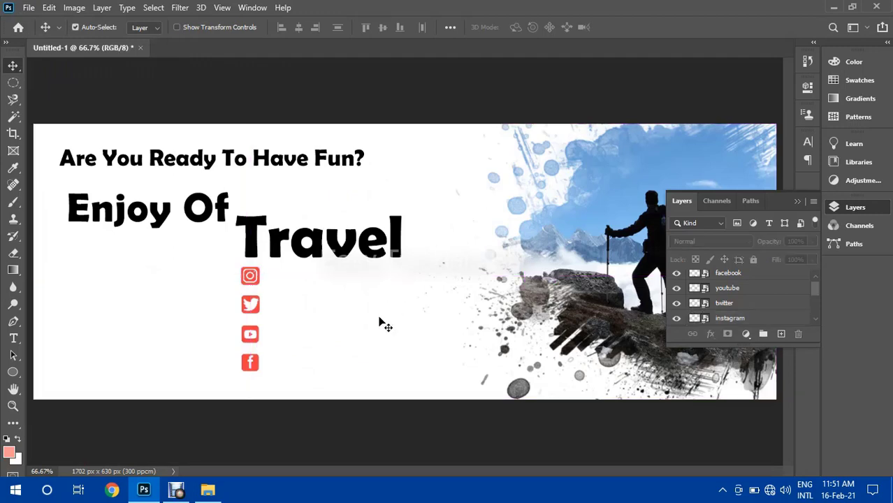
key("t")
left_click(279, 272)
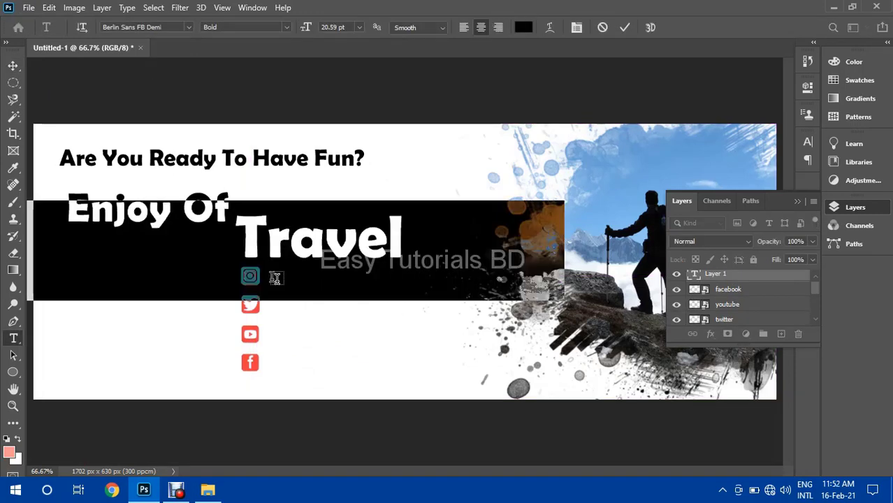
left_click(358, 27)
left_click(343, 65)
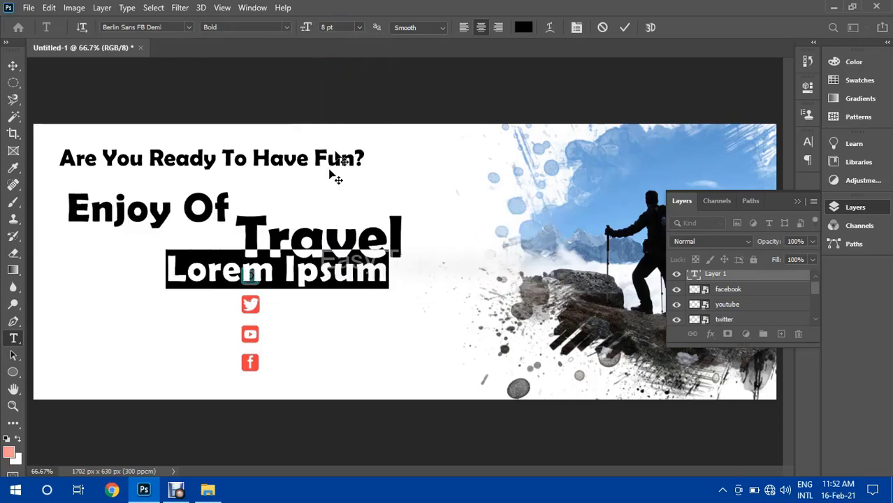
left_click(624, 28)
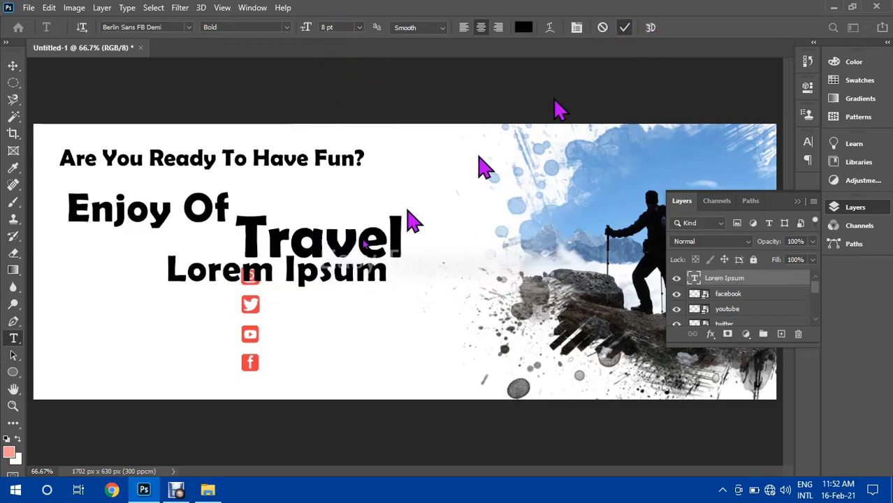
left_click(13, 64)
left_click_drag(257, 274, 357, 278)
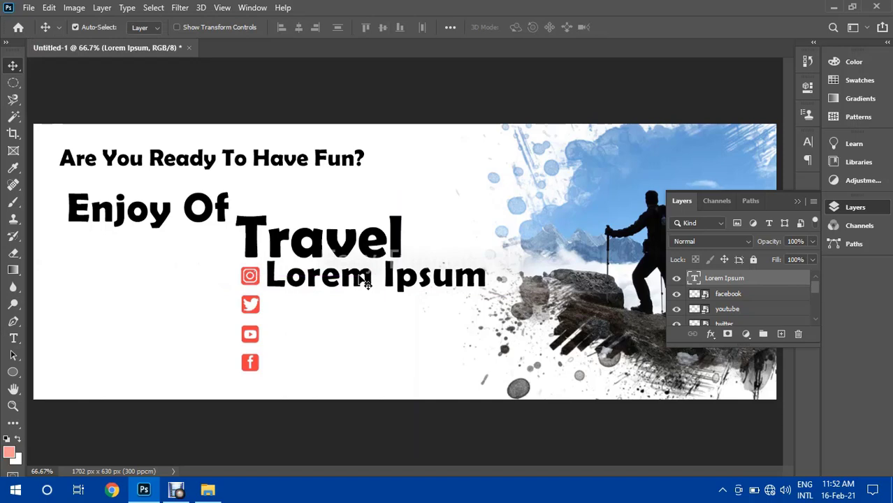
double_click(363, 279)
key("BackSpace")
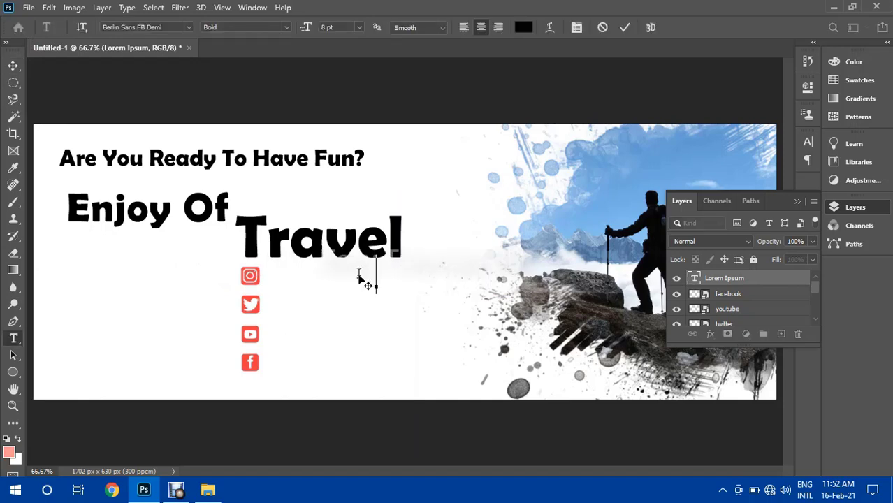
type("@")
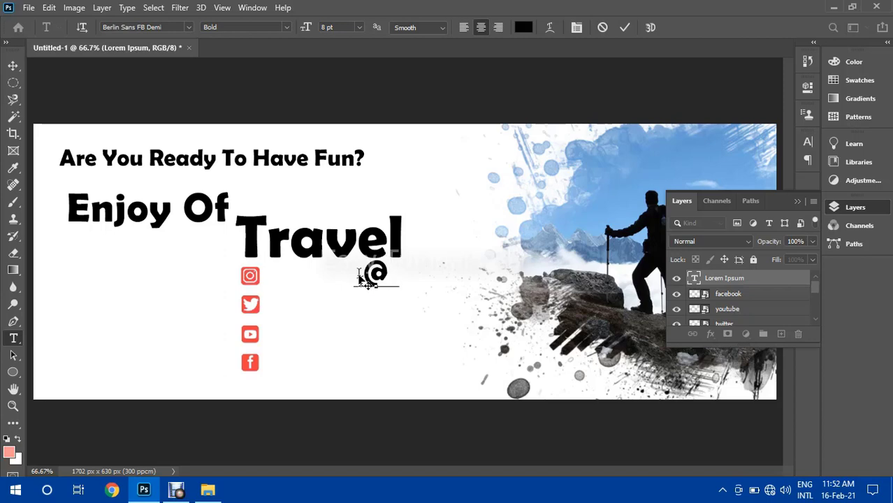
type("ed")
key("BackSpace")
type("tu")
key("BackSpace")
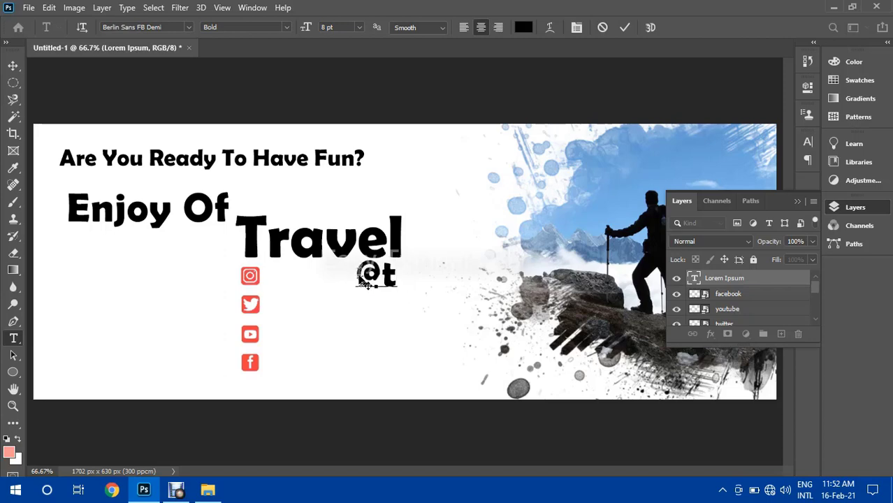
type("e")
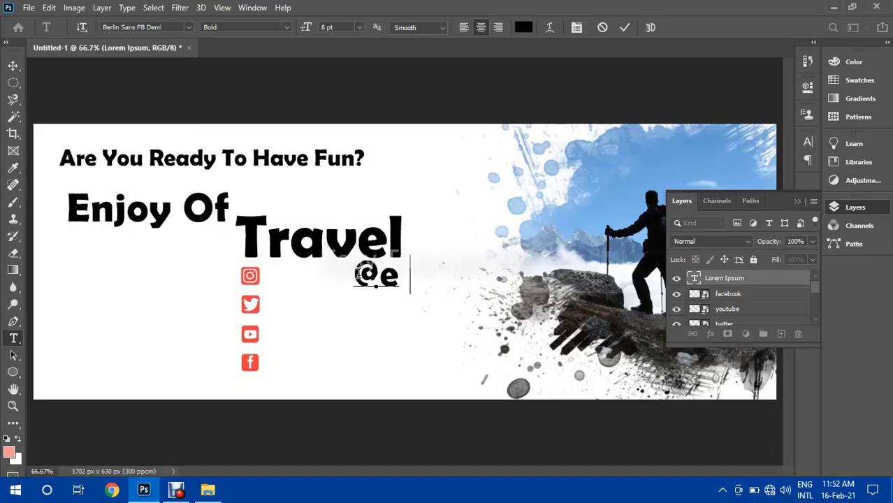
type("asy tuto")
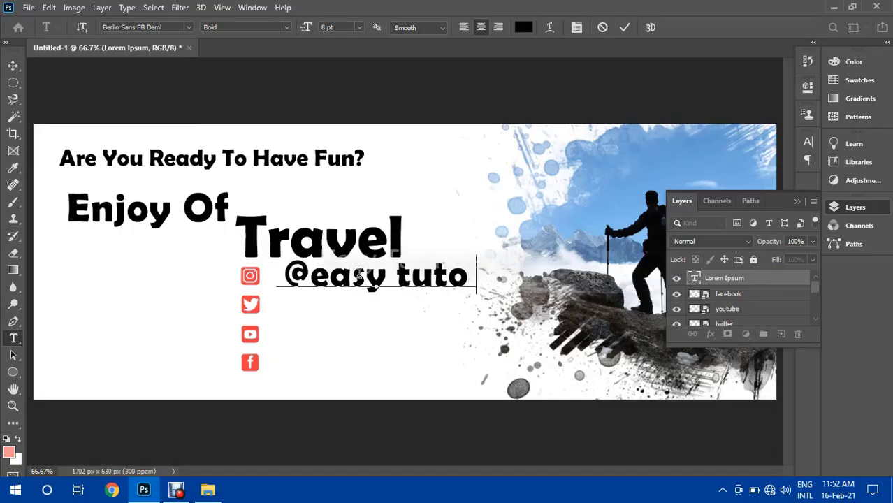
type("rials bd")
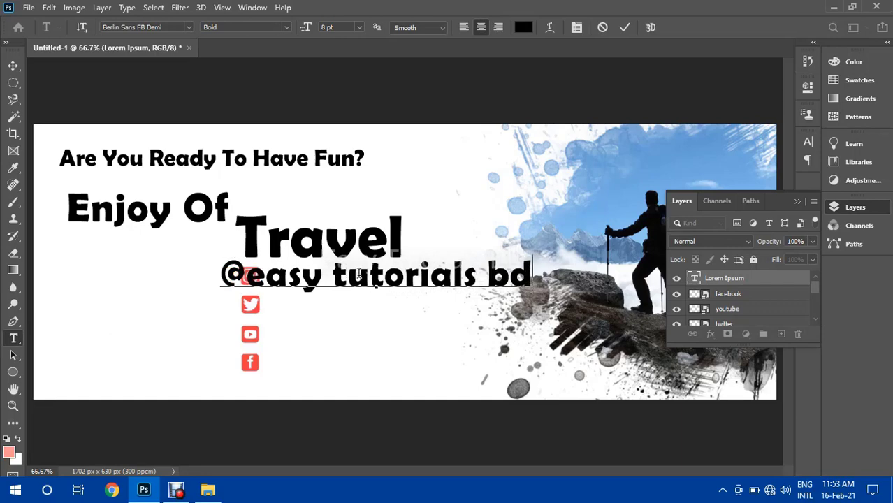
- Set the whole handle text to the Bell MT font with Auto leading and commit the edit
key("ctrl+a")
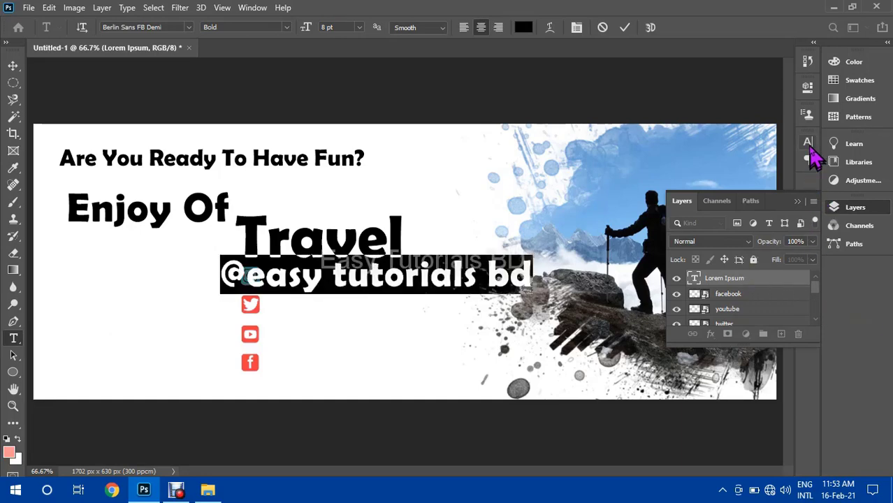
left_click(808, 143)
left_click(785, 176)
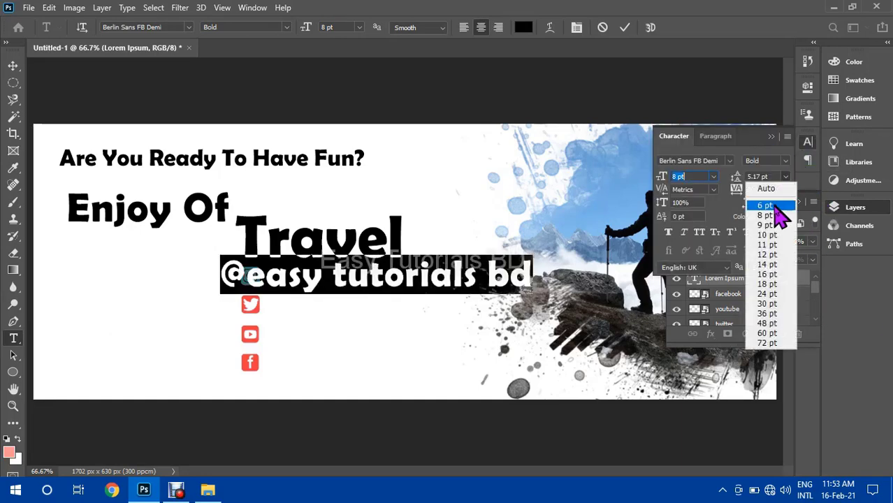
left_click(768, 189)
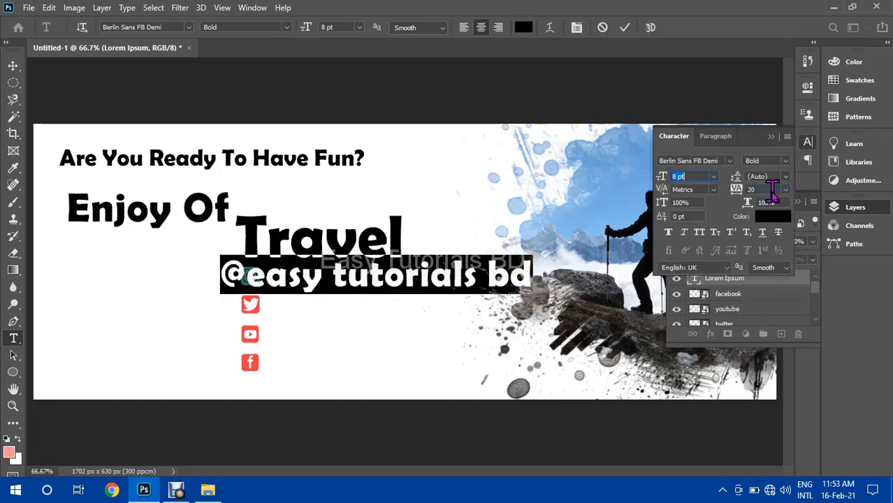
left_click(729, 161)
scroll(806, 379, "down", 1)
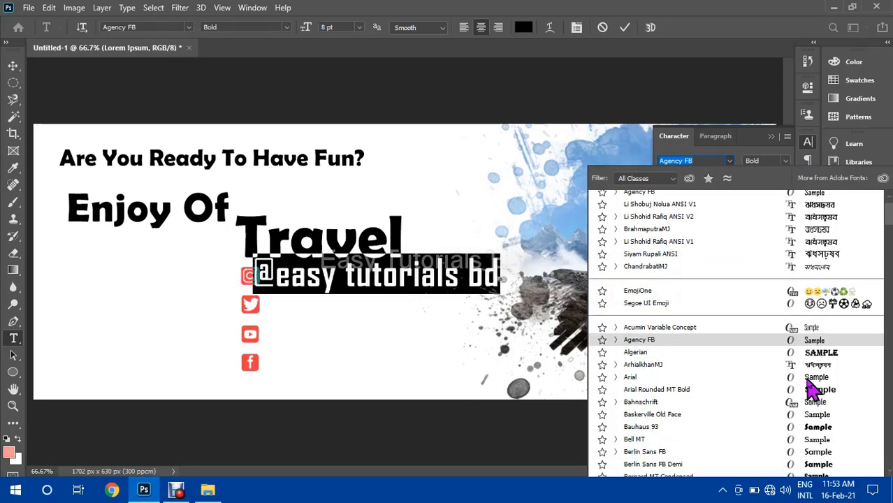
scroll(810, 377, "down", 2)
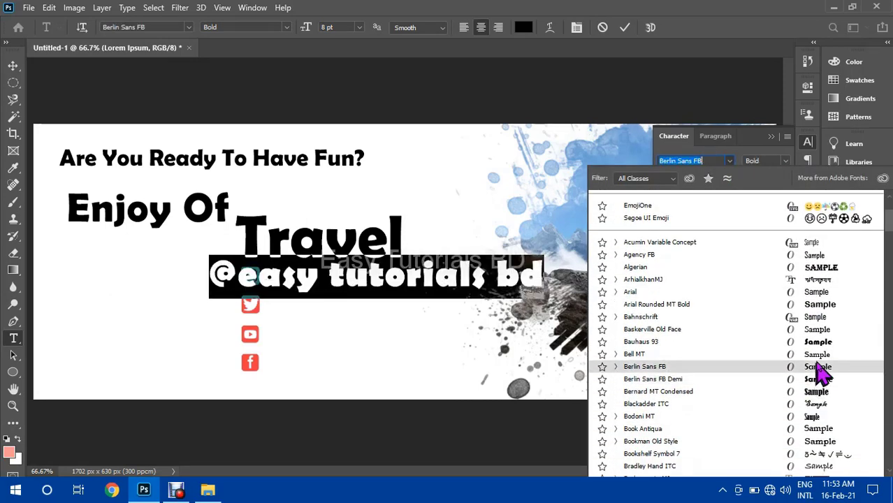
left_click(817, 354)
left_click(624, 27)
key("v")
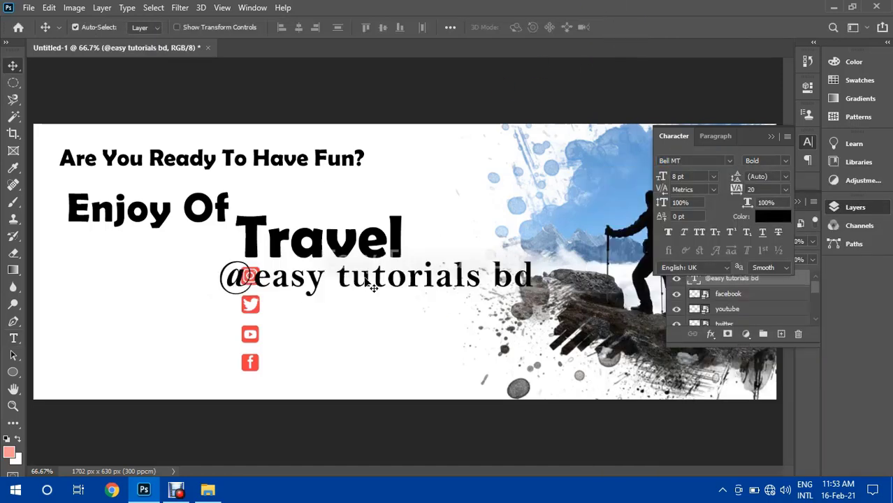
- Scale the handle text down to about 46% and fit it right next to the Instagram icon
left_click_drag(372, 287, 384, 285)
key("ctrl+t")
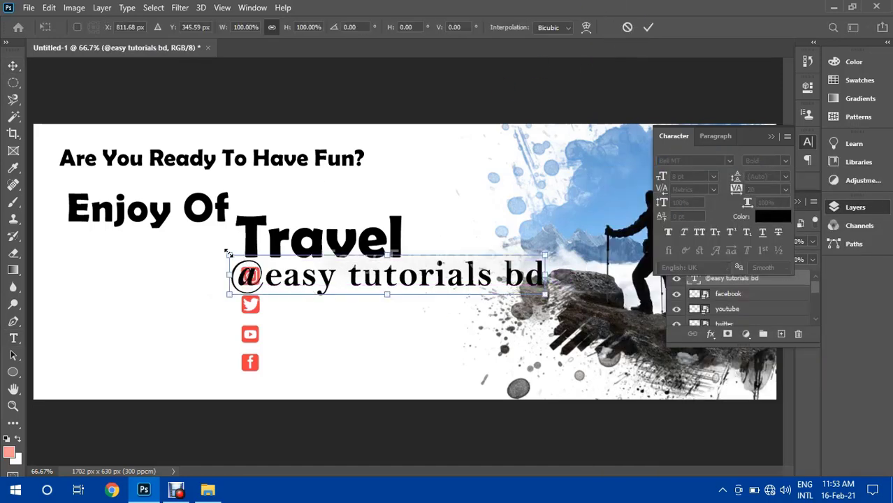
left_click_drag(226, 253, 311, 279)
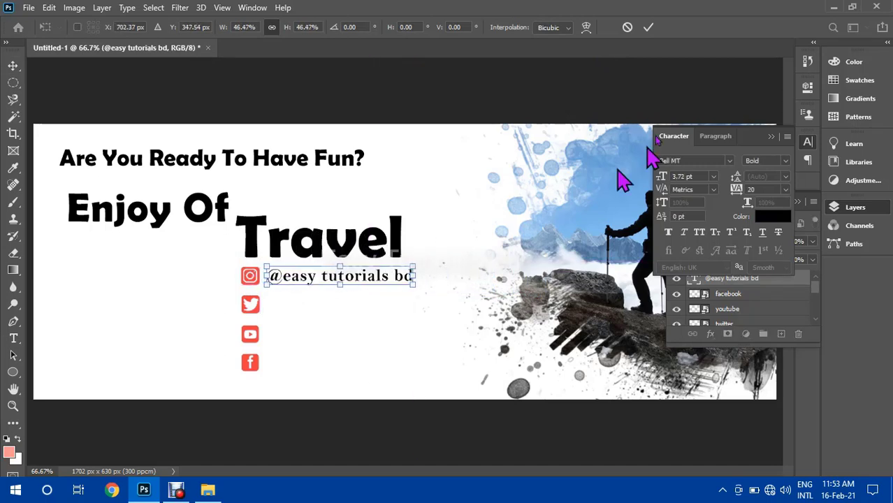
left_click(648, 27)
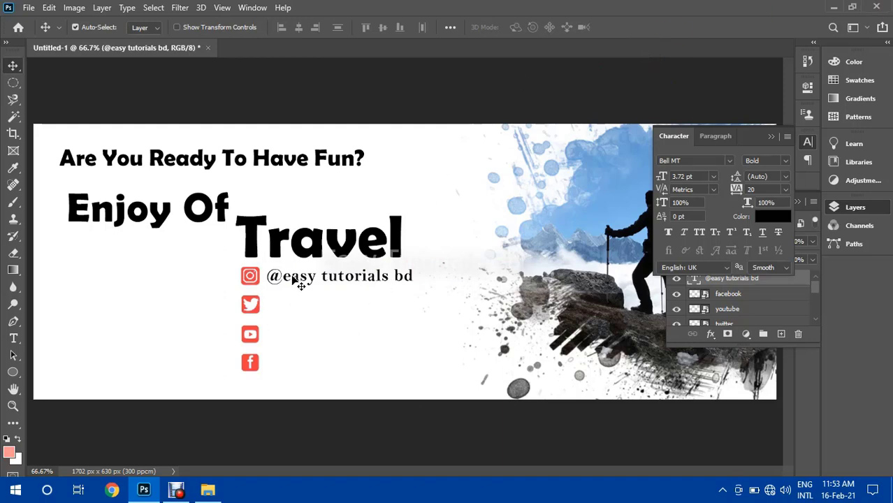
- Duplicate the handle text so one copy sits beside each of the Facebook, Twitter and YouTube icons
left_click(15, 338)
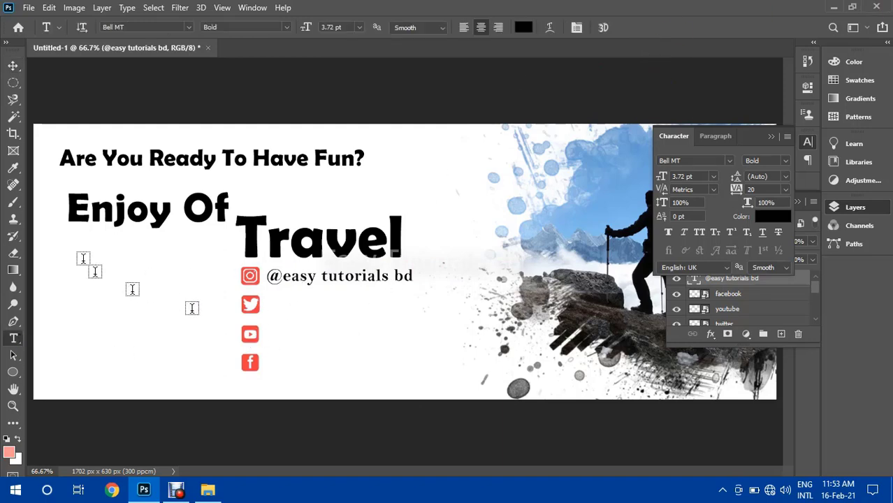
left_click(13, 66)
left_click_drag(292, 276, 298, 363)
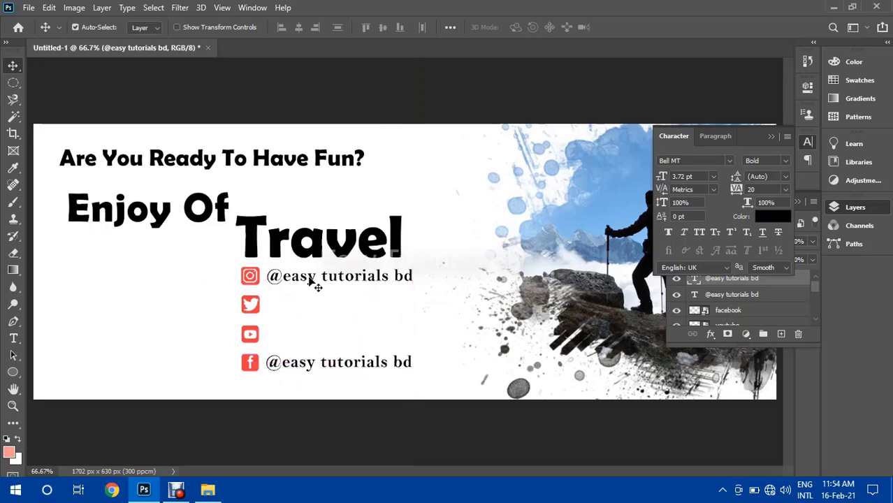
left_click_drag(312, 281, 353, 315)
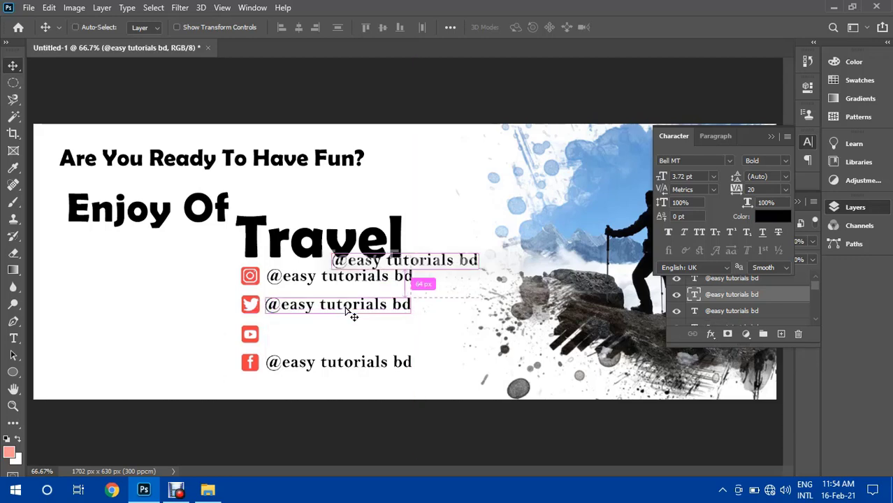
left_click_drag(424, 276, 355, 341)
left_click(717, 294)
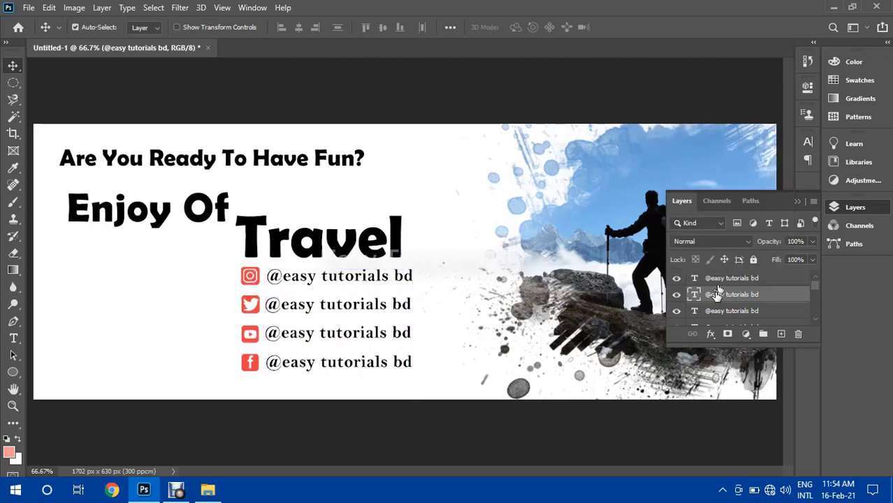
left_click(724, 281, "ctrl")
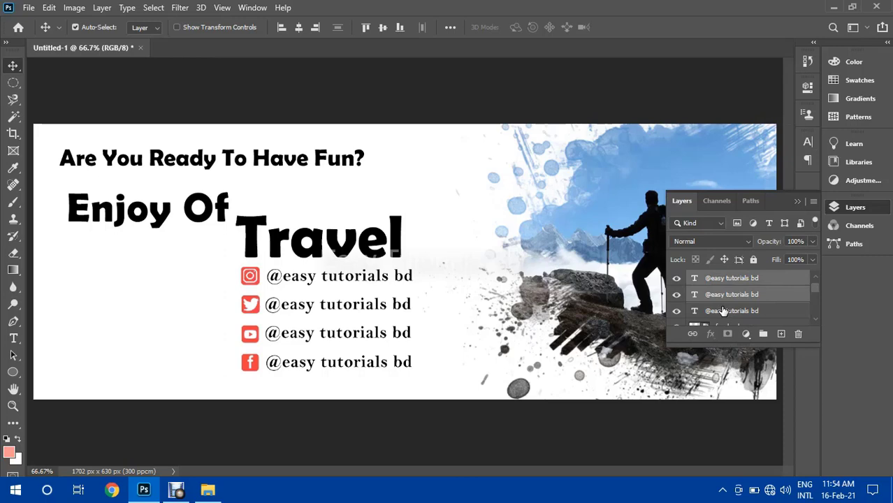
left_click(722, 311, "shift")
scroll(722, 310, "up", 1)
left_click(722, 283, "shift")
left_click(723, 316, "ctrl")
scroll(723, 317, "down", 1)
left_click(722, 313, "ctrl")
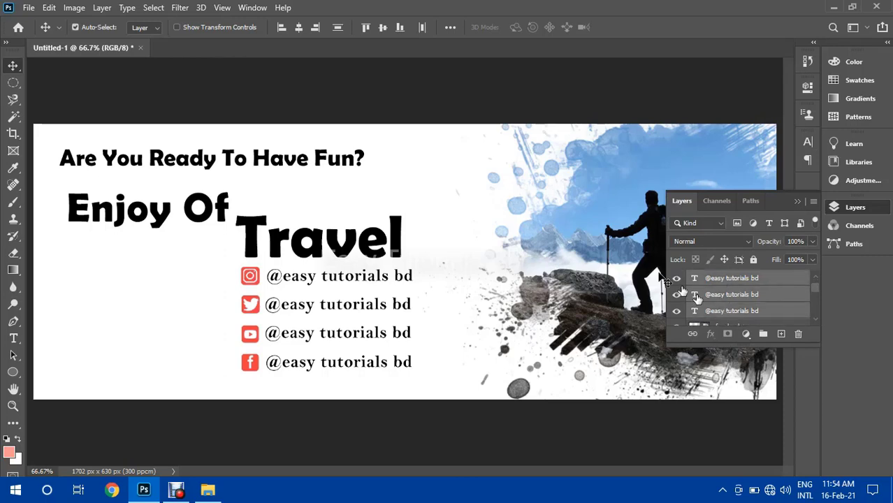
left_click(283, 30)
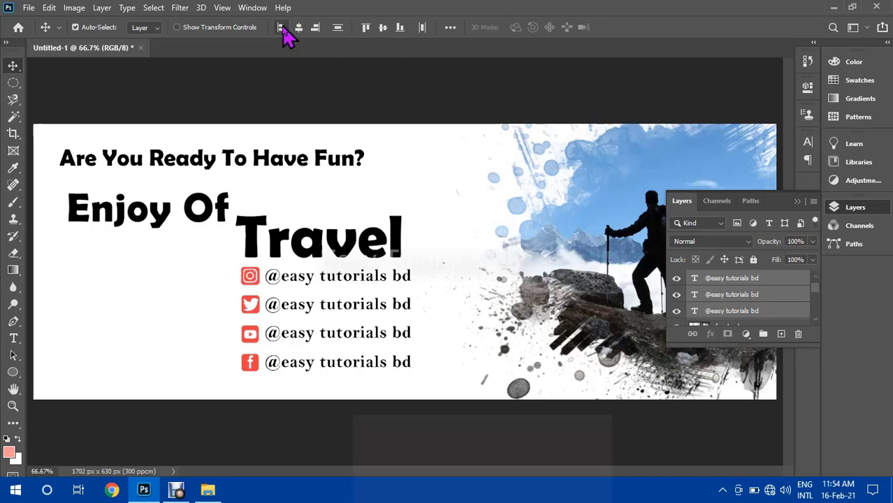
left_click(183, 246)
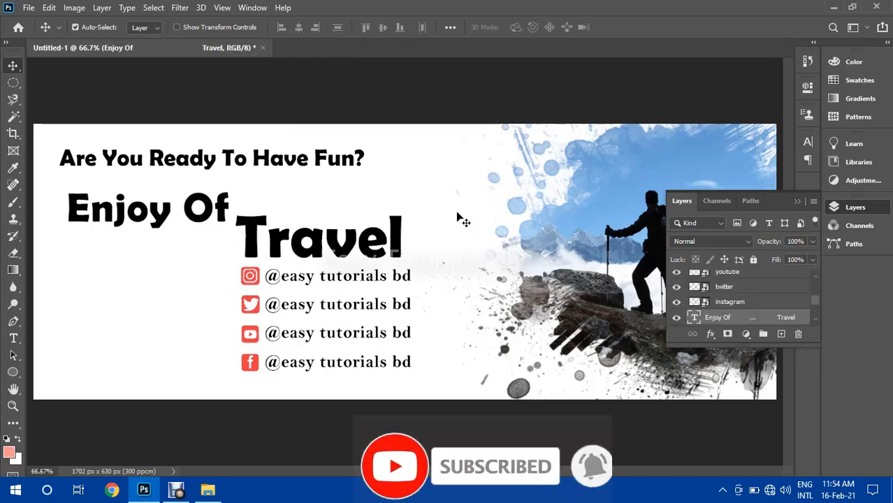
key("ctrl+minus")
key("ctrl+minus")
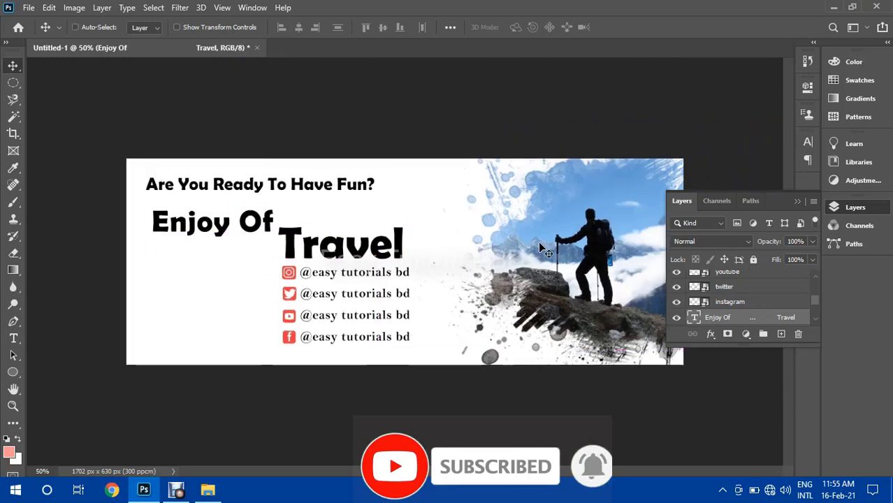
key("ctrl+plus")
key("ctrl+plus")
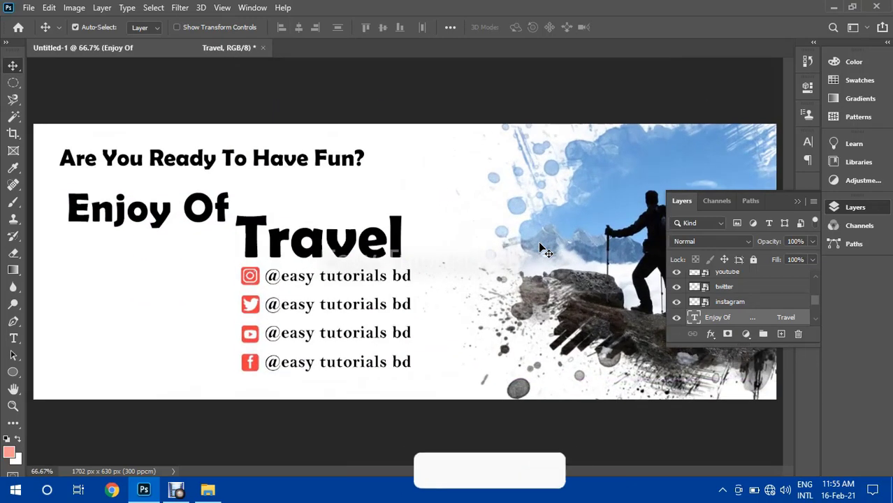
- Set the whole "Enjoy Of Travel" tagline to the Book Antiqua font and commit the edit
double_click(282, 249)
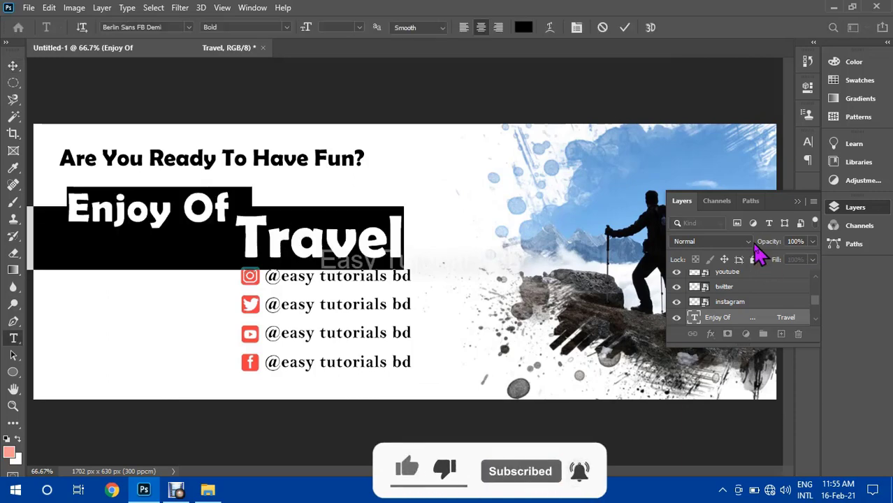
left_click(809, 146)
left_click(808, 143)
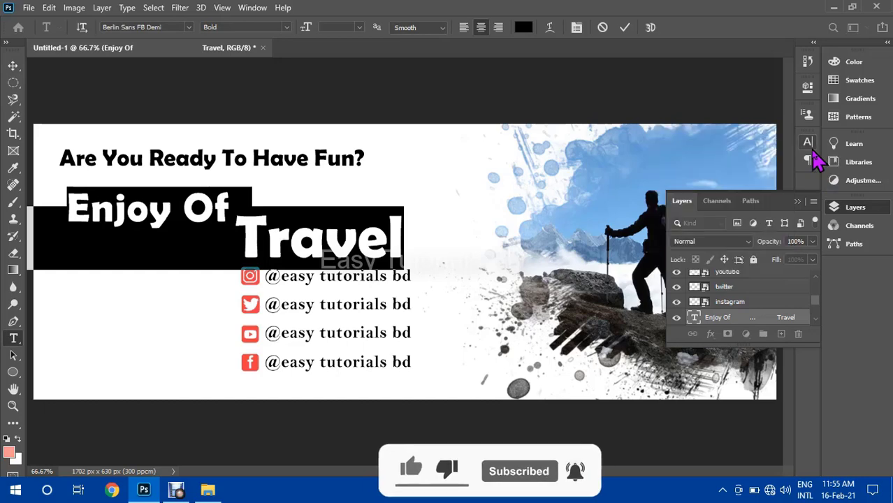
left_click(808, 144)
left_click(730, 161)
scroll(807, 262, "down", 3)
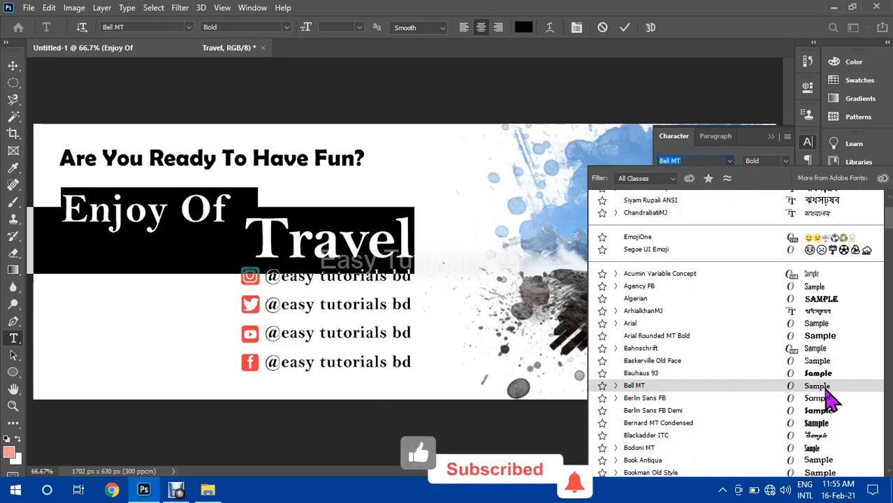
scroll(830, 409, "down", 2)
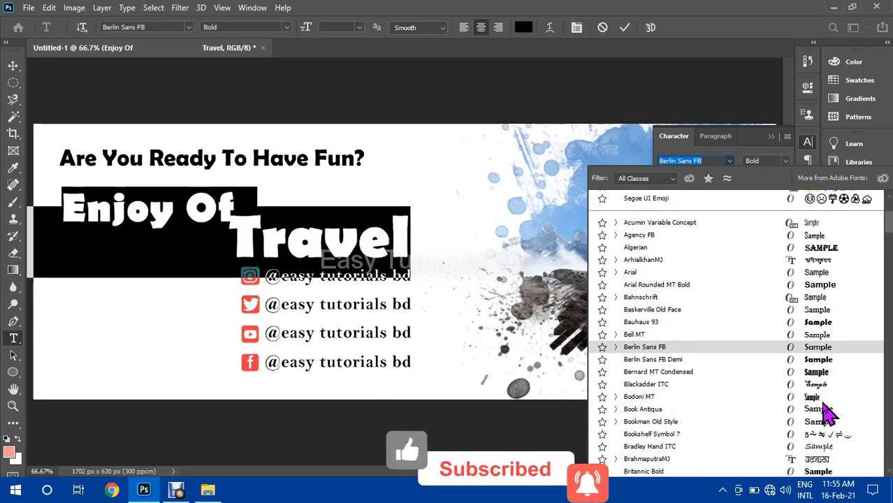
left_click(824, 410)
left_click(624, 29)
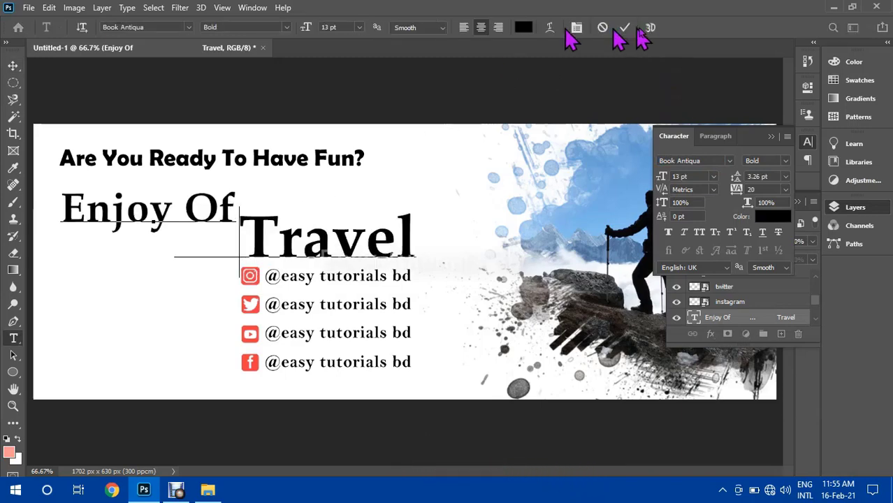
left_click(624, 28)
- Scale the "Enjoy Of Travel" tagline up proportionally to about 122% around its centre
left_click(258, 237)
key("ctrl+a")
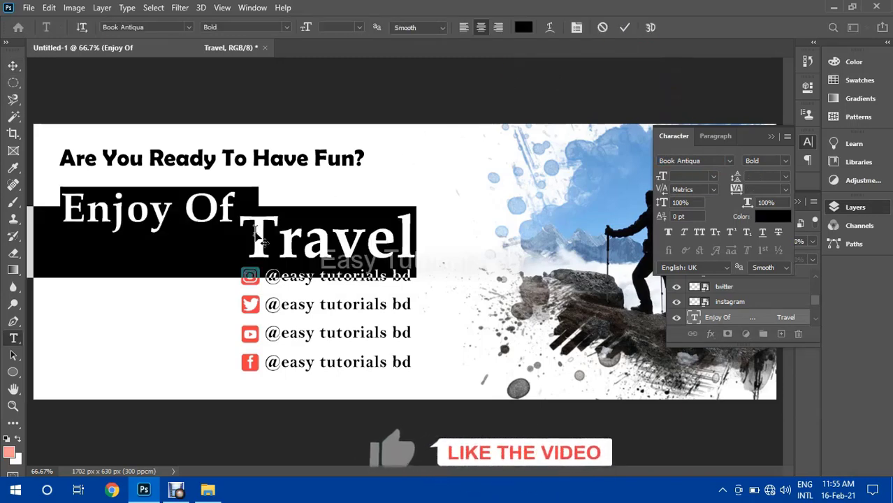
left_click(624, 27)
key("ctrl+t")
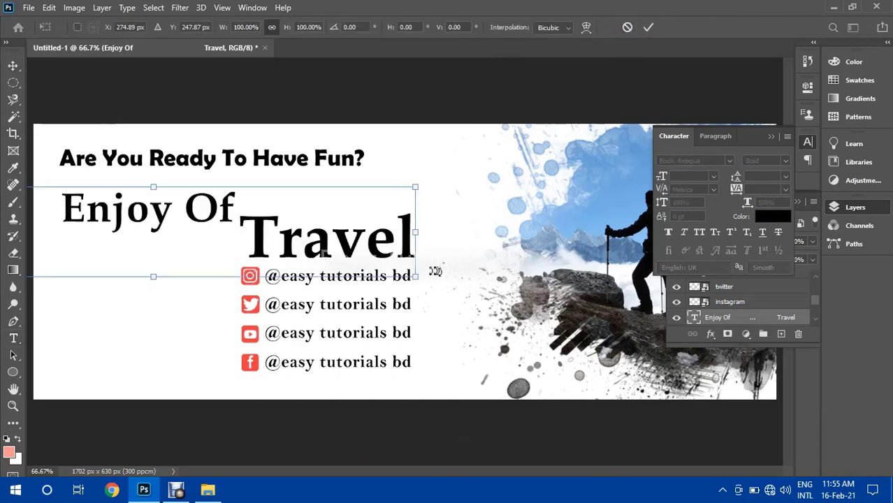
left_click_drag(419, 278, 472, 291)
left_click(646, 27)
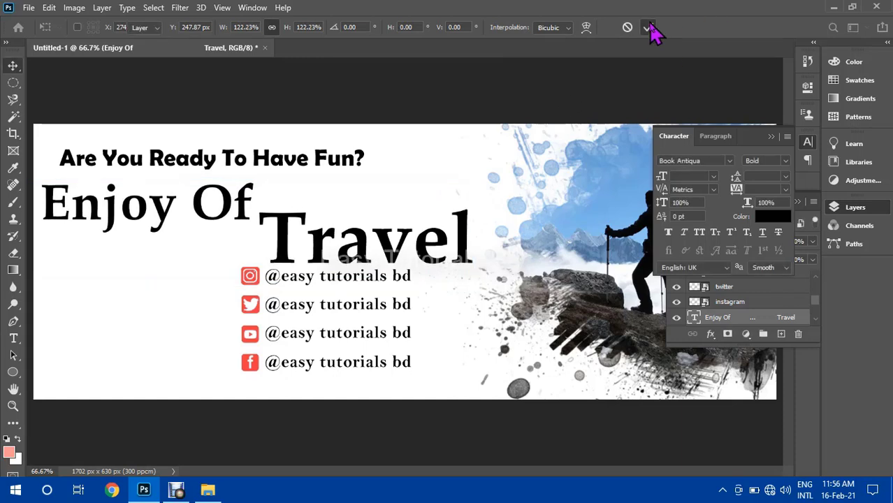
- Change the font style of the whole "Enjoy Of Travel" tagline to Regular and commit the edit
key("ctrl+a")
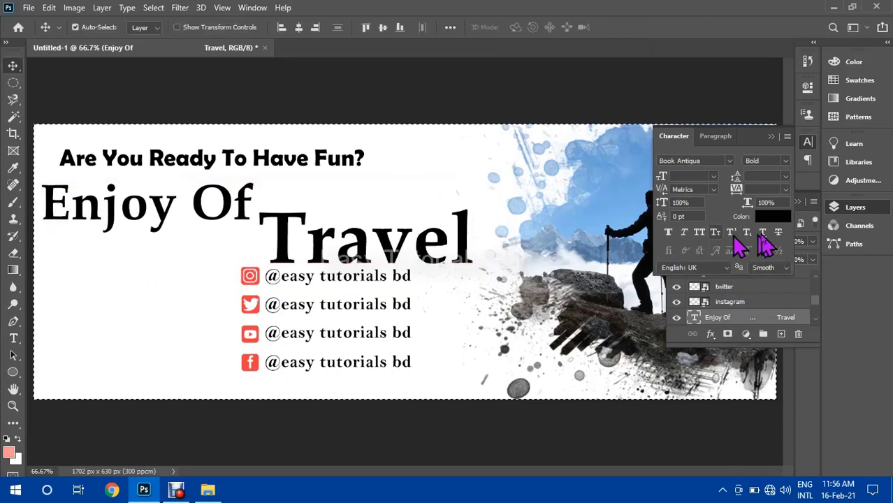
left_click(783, 163)
left_click(782, 163)
double_click(430, 240)
left_click(785, 160)
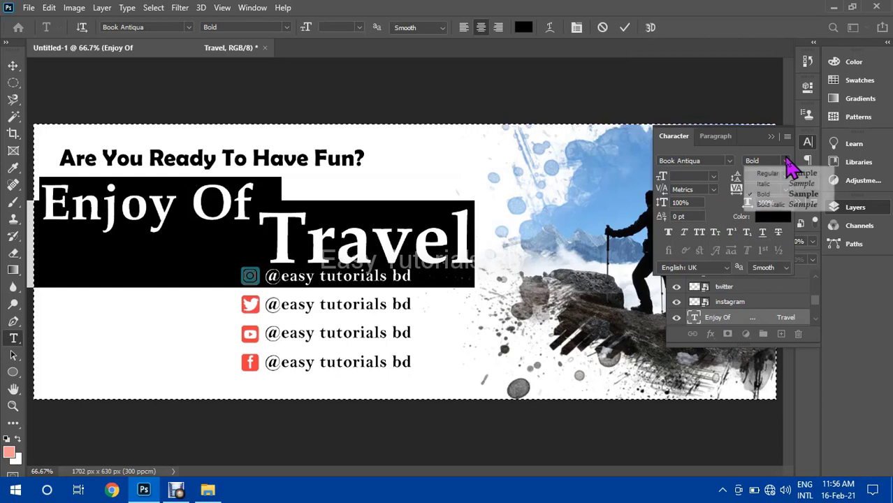
left_click(776, 174)
left_click(624, 27)
key("v")
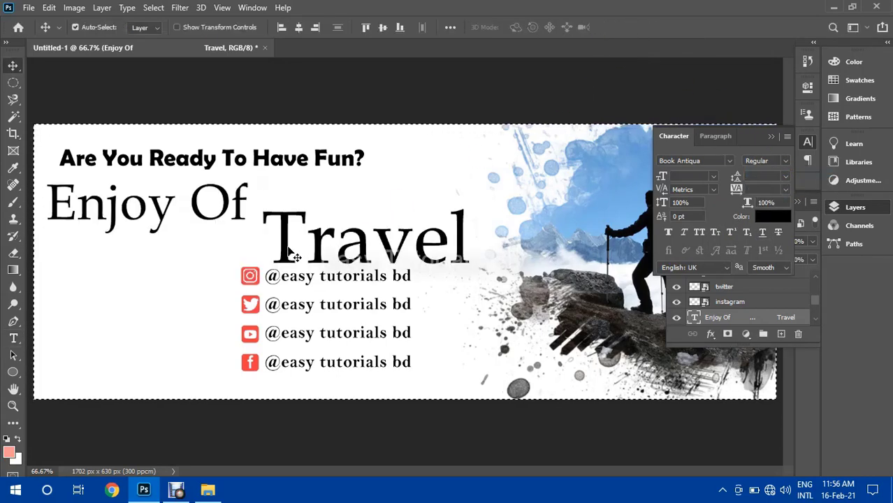
- Recolor the whole "Enjoy Of Travel" tagline bright cyan (#00e4ff)
double_click(290, 253)
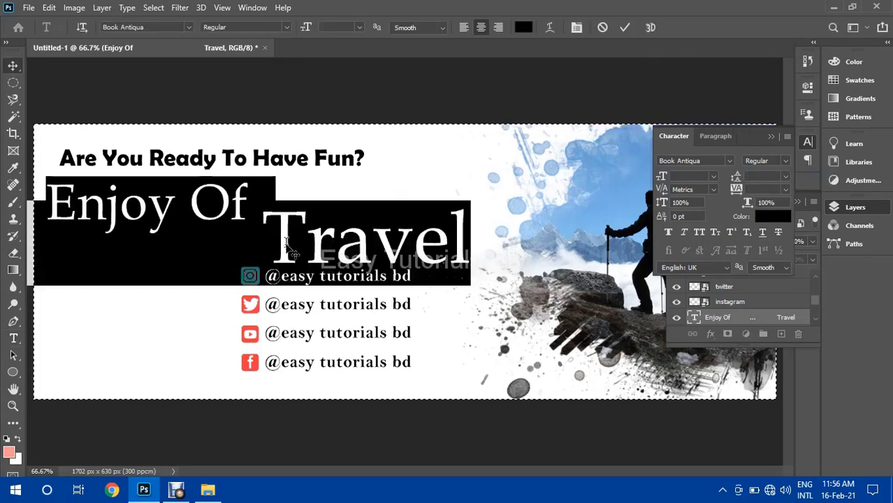
left_click(8, 452)
type("0ed2e9")
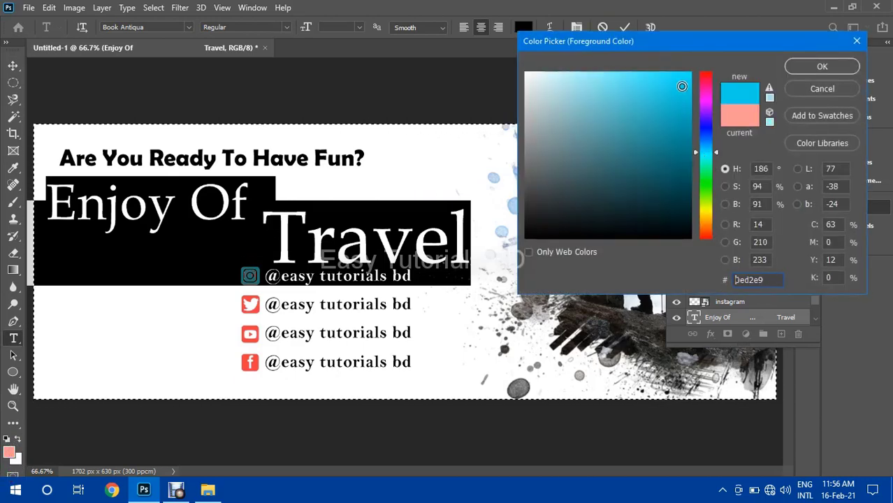
left_click(822, 67)
left_click(456, 228)
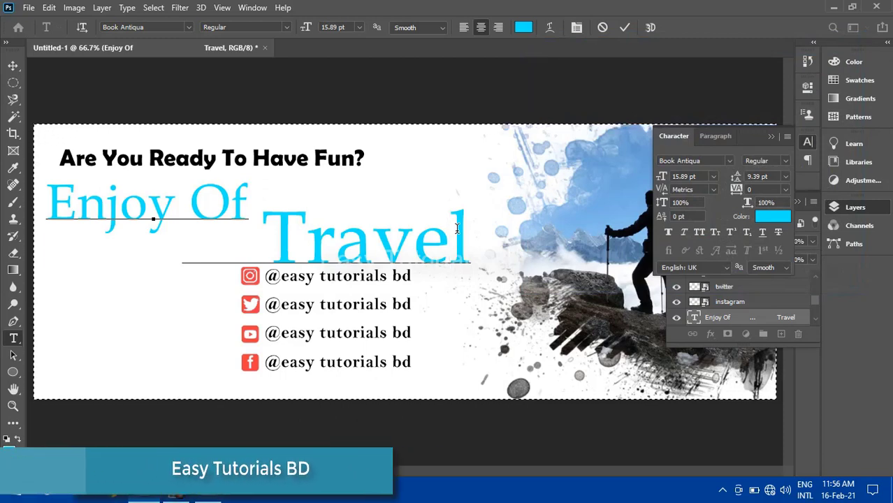
left_click(523, 27)
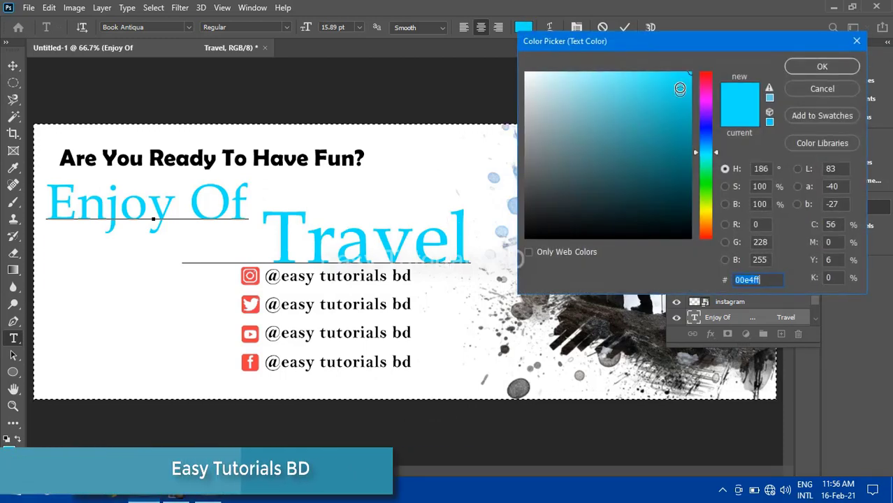
left_click(821, 66)
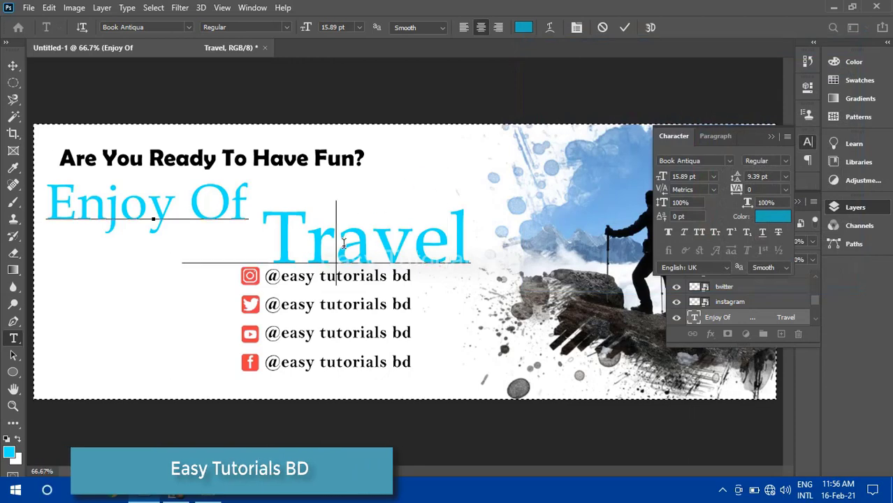
key("ctrl+a")
left_click(523, 27)
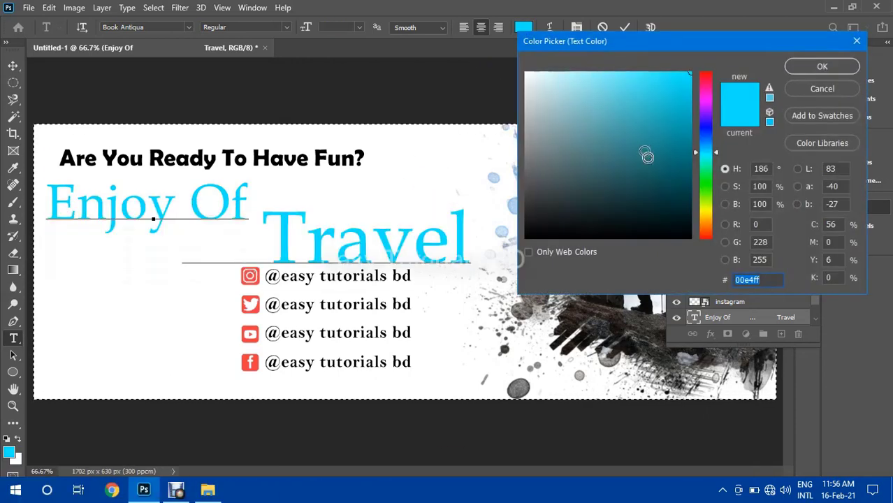
left_click(701, 138)
left_click(810, 89)
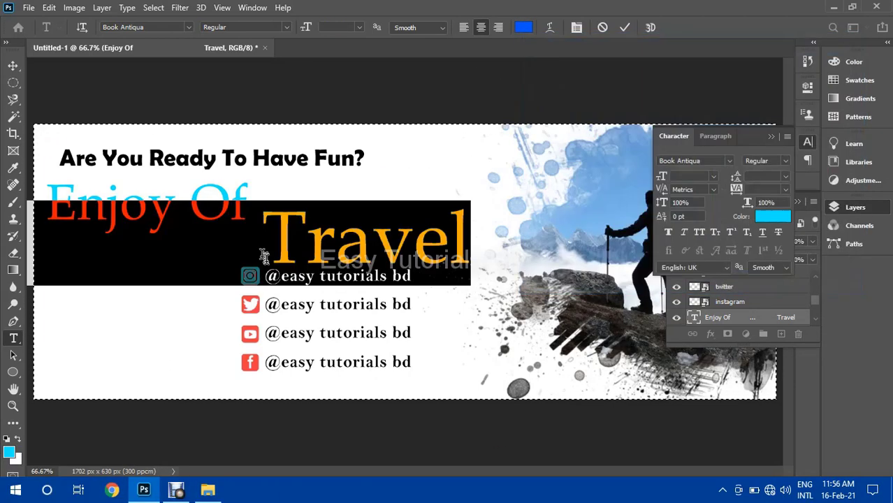
- Recolor the "Enjoy Of Travel" tagline a strong medium blue and commit the text edit
left_click(525, 27)
left_click(705, 137)
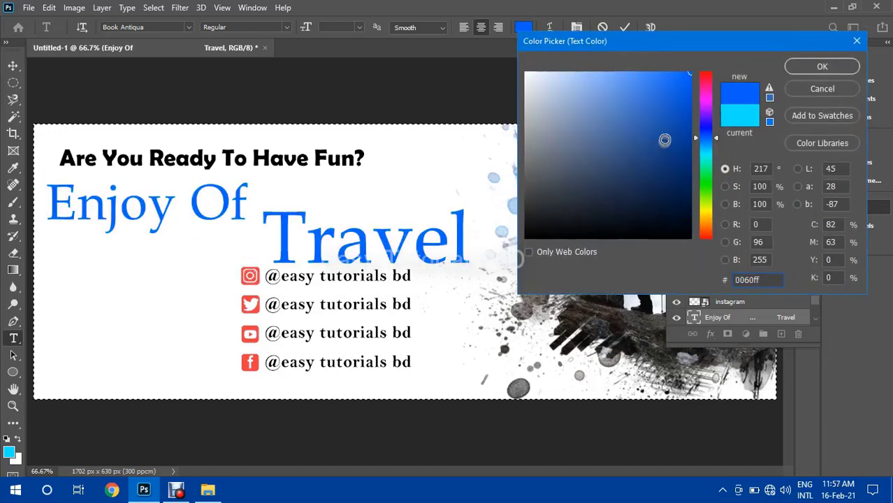
mouse_move(664, 141)
left_mouse_down()
mouse_move(685, 129)
mouse_move(609, 92)
mouse_move(658, 93)
mouse_move(683, 81)
mouse_move(691, 92)
left_mouse_up()
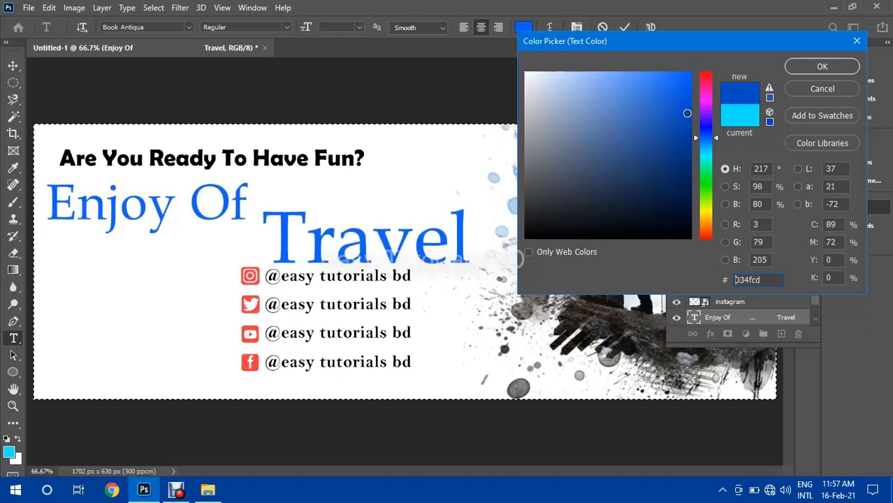
mouse_move(705, 138)
left_mouse_down()
mouse_move(708, 160)
mouse_move(709, 145)
left_mouse_up()
mouse_move(684, 94)
left_mouse_down()
mouse_move(690, 80)
mouse_move(690, 112)
left_mouse_up()
left_click(808, 67)
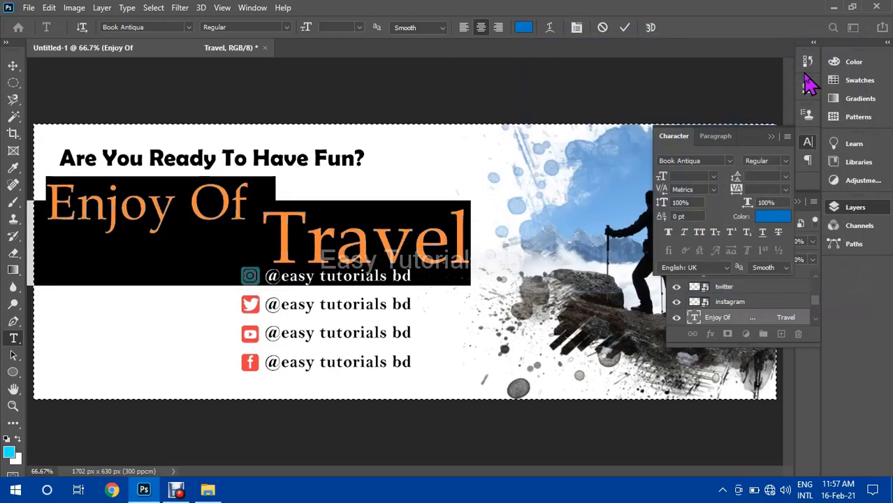
left_click(624, 27)
key("v")
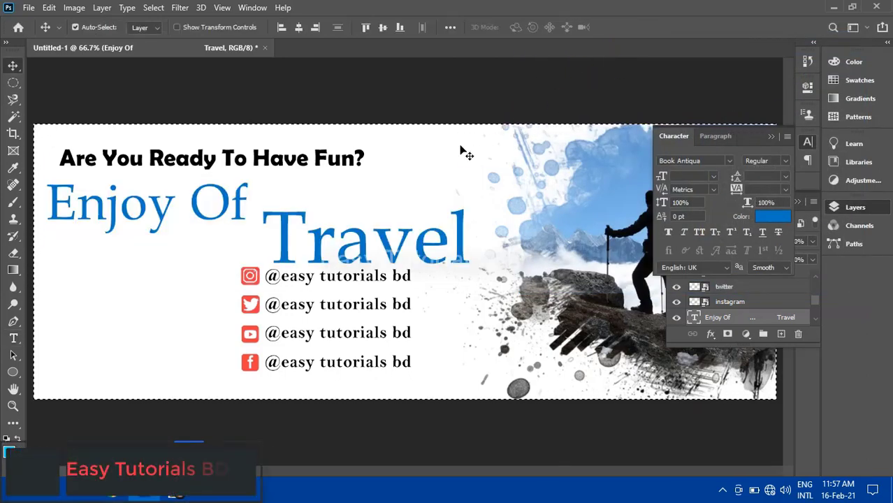
- Recolor the "Are You Ready To Have Fun?" headline a near-black dark red (#130101) and commit the edit
double_click(334, 160)
left_click(522, 28)
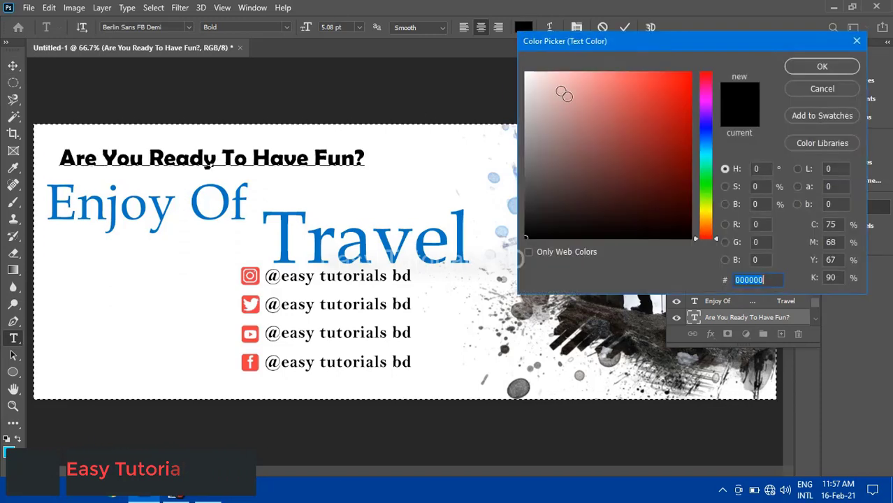
left_click(675, 222)
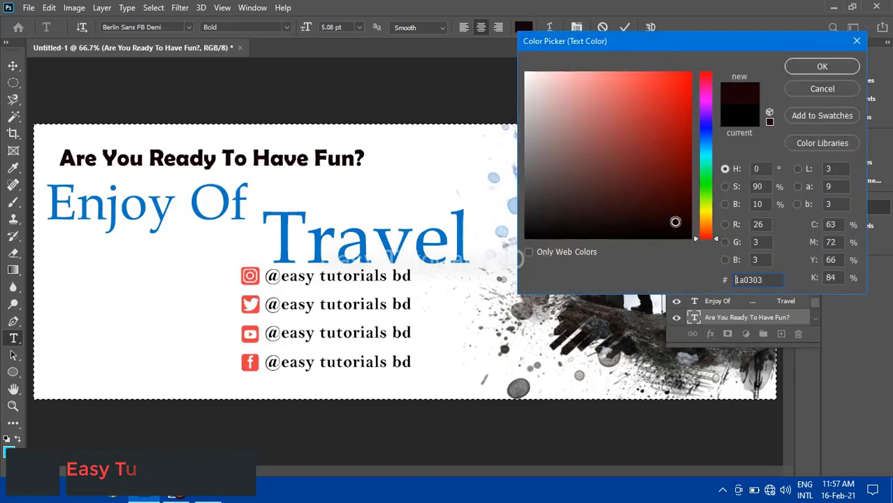
mouse_move(647, 215)
left_mouse_down()
mouse_move(673, 204)
mouse_move(678, 225)
left_mouse_up()
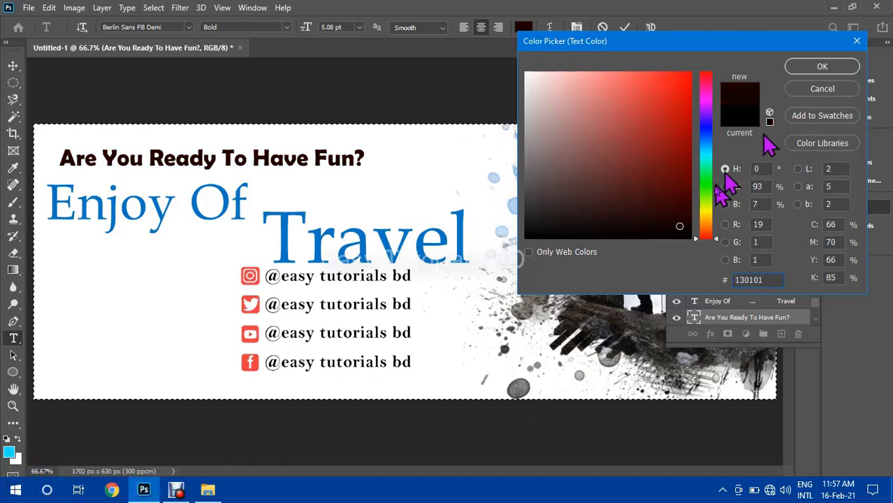
left_click(821, 64)
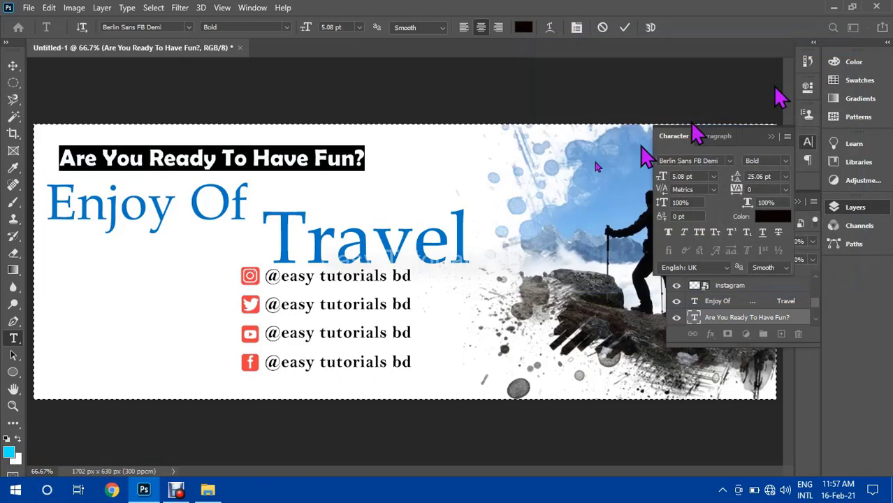
left_click(624, 27)
key("v")
- Clear the whole-canvas selection and get the floating panels out of the way of the artwork
left_click(775, 135)
left_click(796, 204)
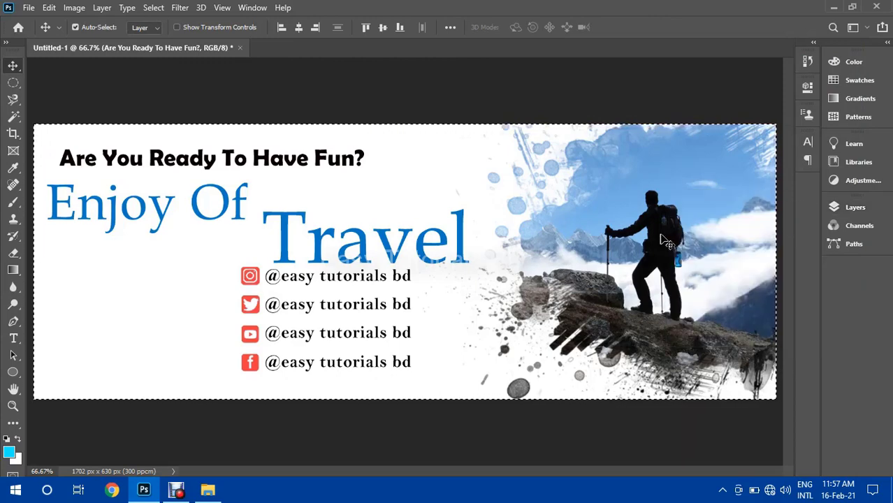
left_click(857, 226)
left_click(849, 208)
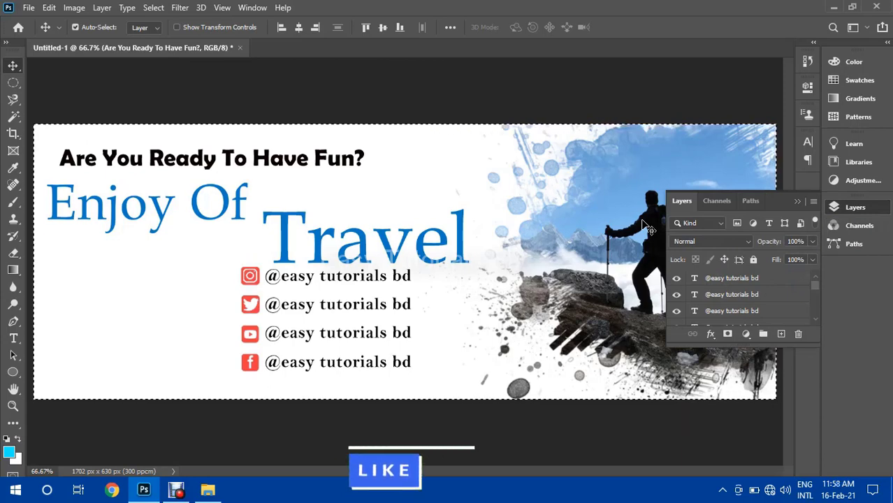
left_click(796, 202)
left_click(239, 123)
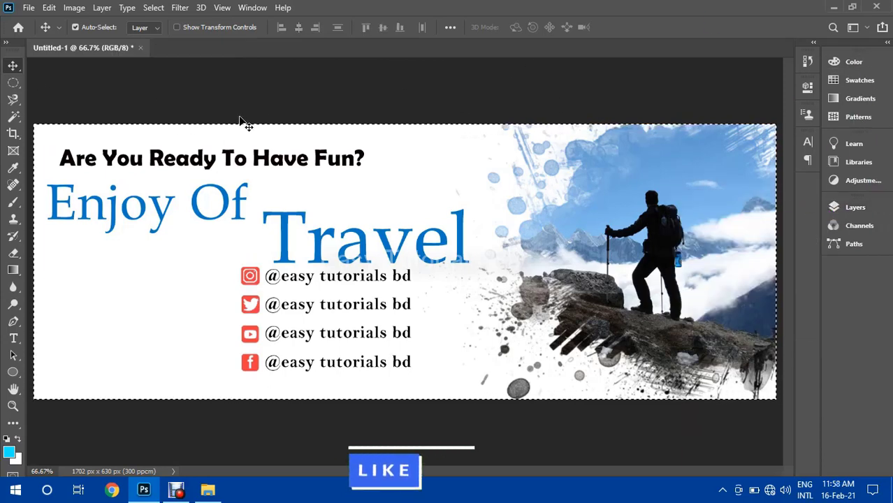
key("ctrl+d")
left_click(651, 219)
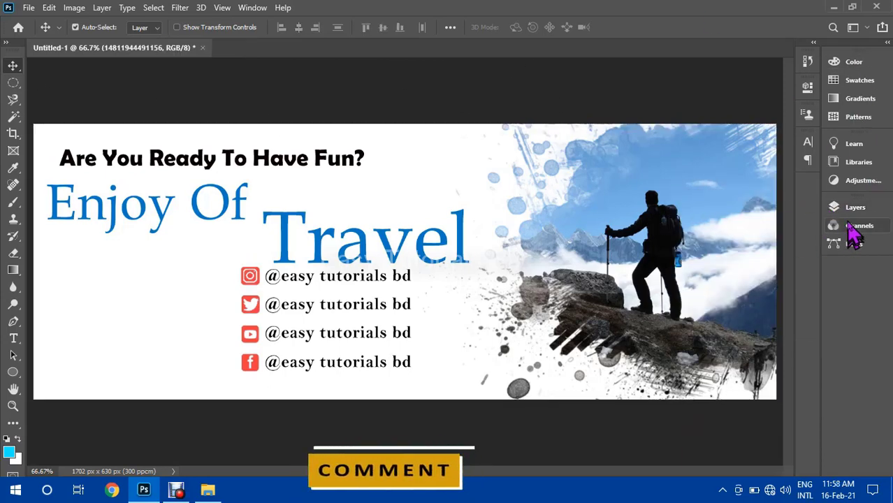
left_click(853, 208)
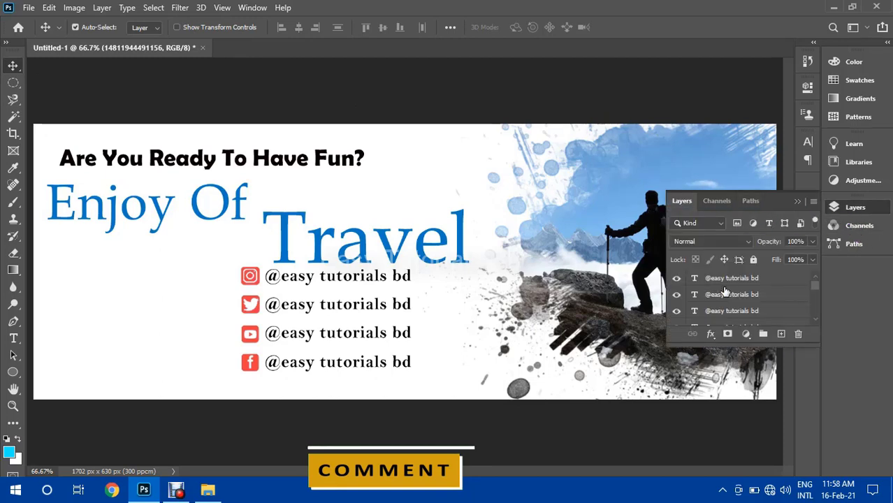
scroll(723, 292, "down", 5)
right_click(738, 293)
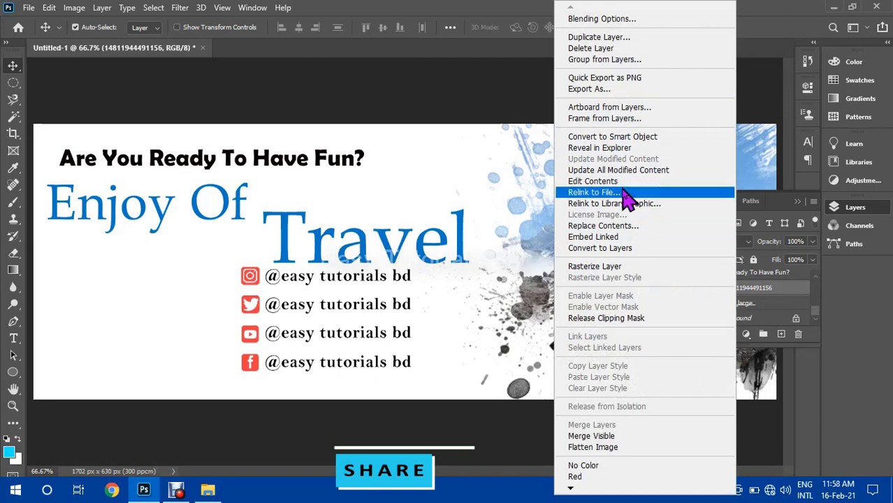
key("Escape")
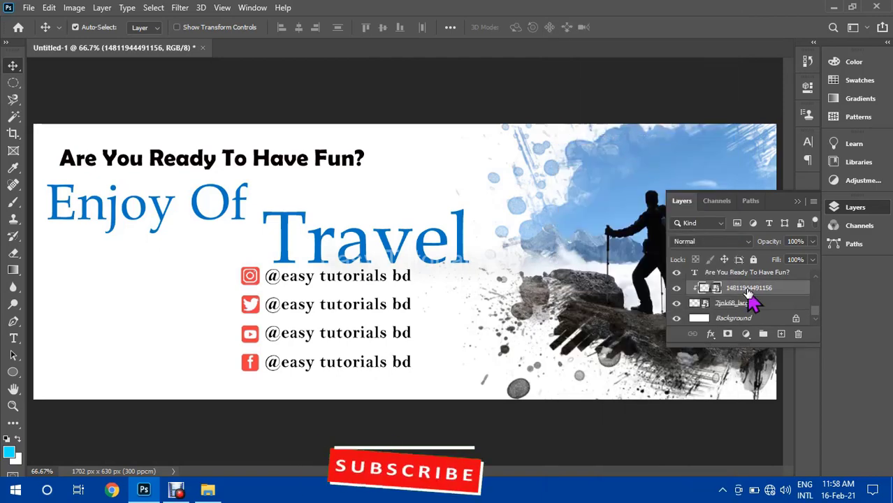
right_click(744, 288)
left_click(617, 162)
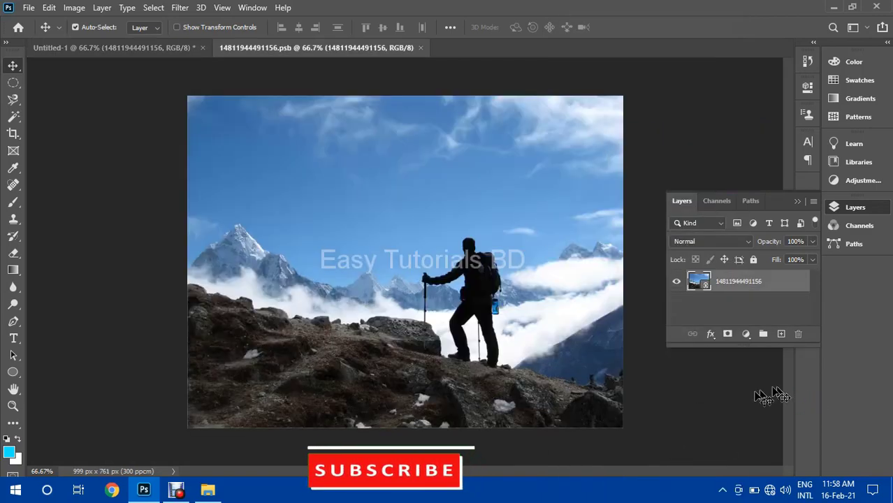
- Apply a Vibrance adjustment to the hiker photo with vibrance +56 and saturation +28
left_click(74, 8)
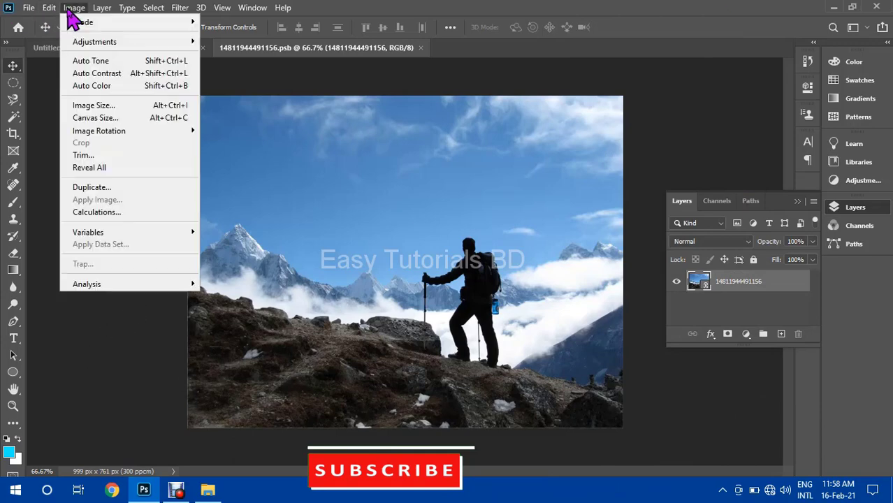
mouse_move(76, 40)
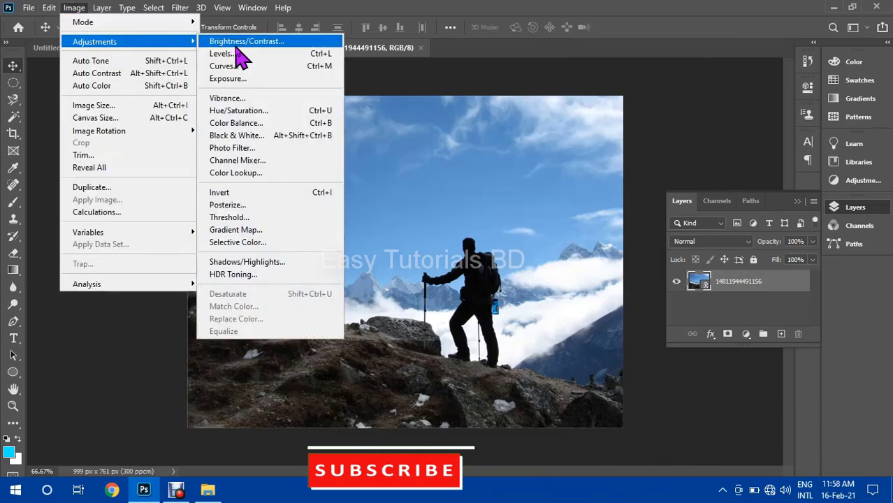
left_click(234, 98)
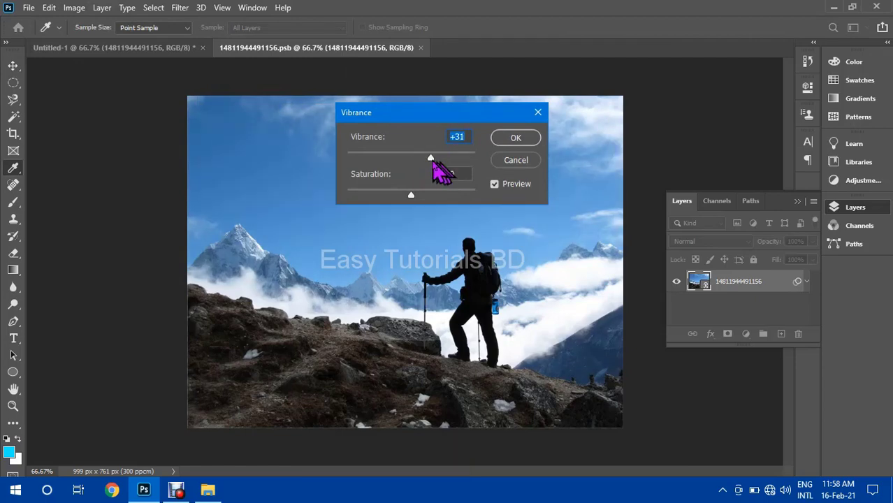
left_click_drag(467, 158, 447, 158)
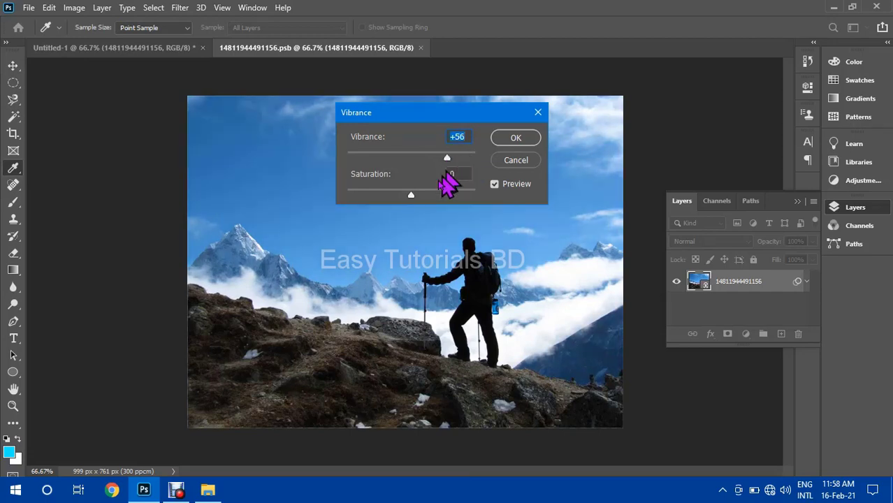
left_click_drag(412, 197, 428, 196)
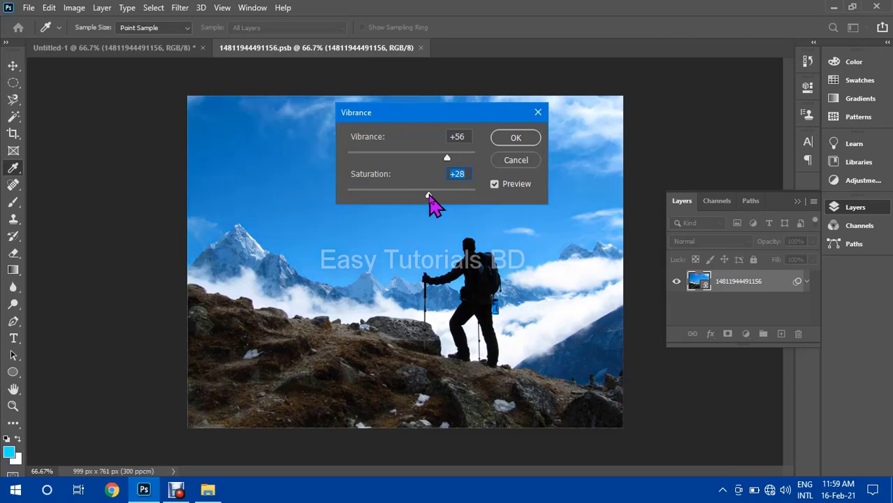
left_click(517, 138)
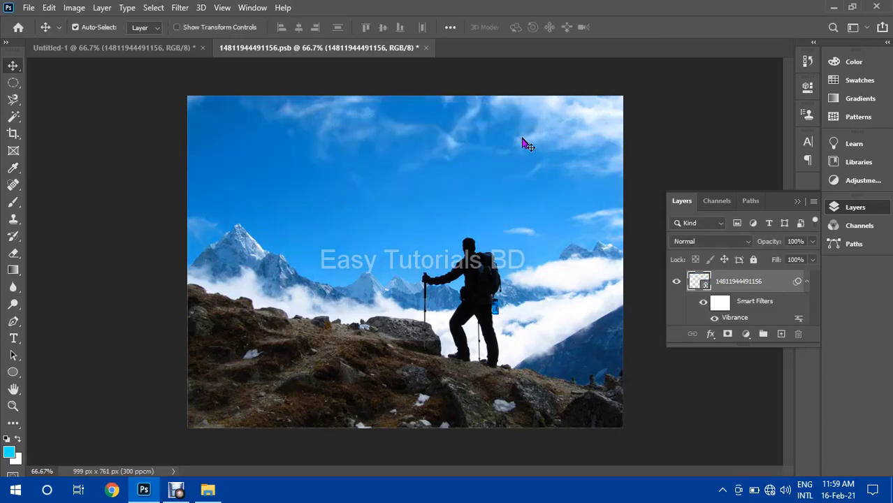
- Save the edited smart object contents and return to the Untitled-1 cover document
left_click(28, 8)
left_click(26, 154)
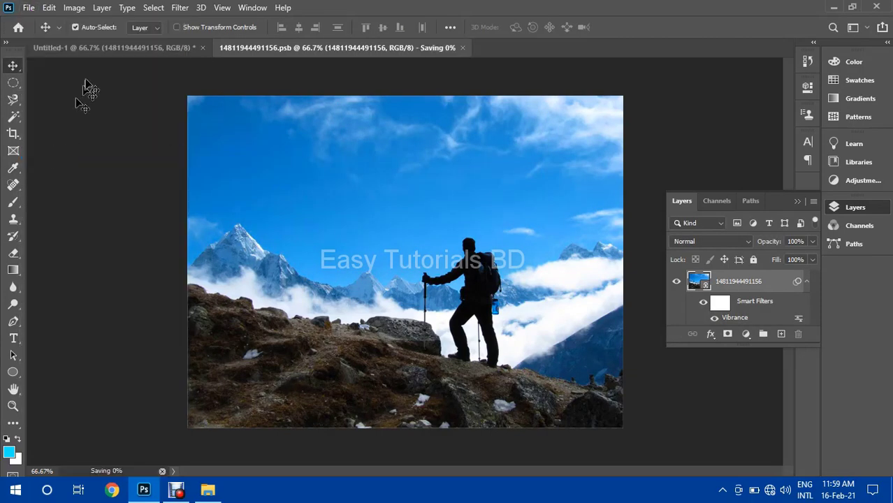
left_click(43, 49)
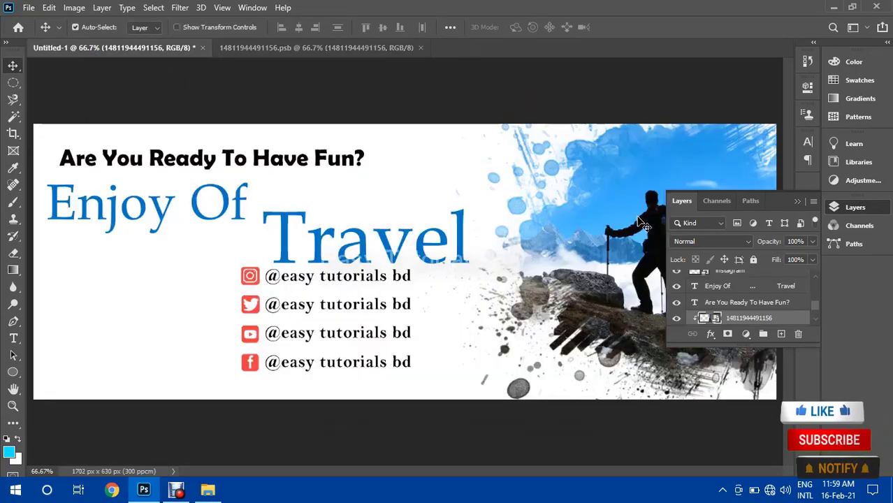
- Enlarge the clipped hiker photo proportionally with Free Transform, extending it toward the lower left, and commit the change
left_click(797, 202)
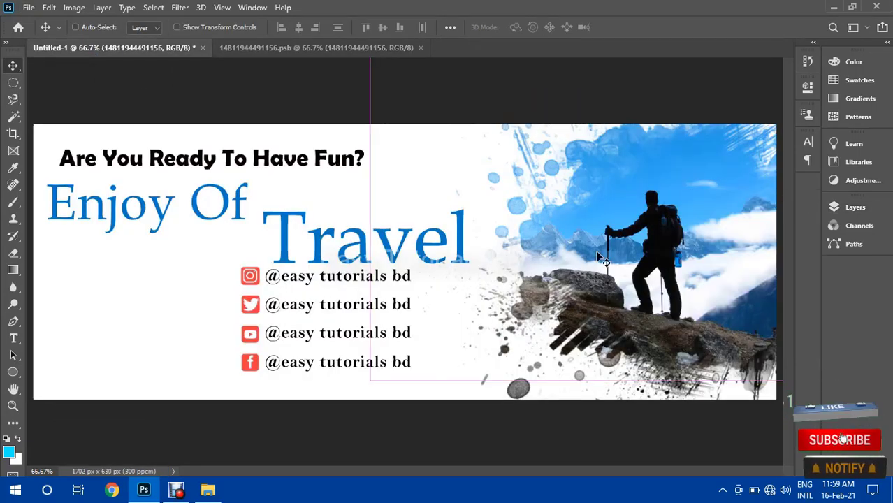
key("ctrl+minus")
left_click(75, 27)
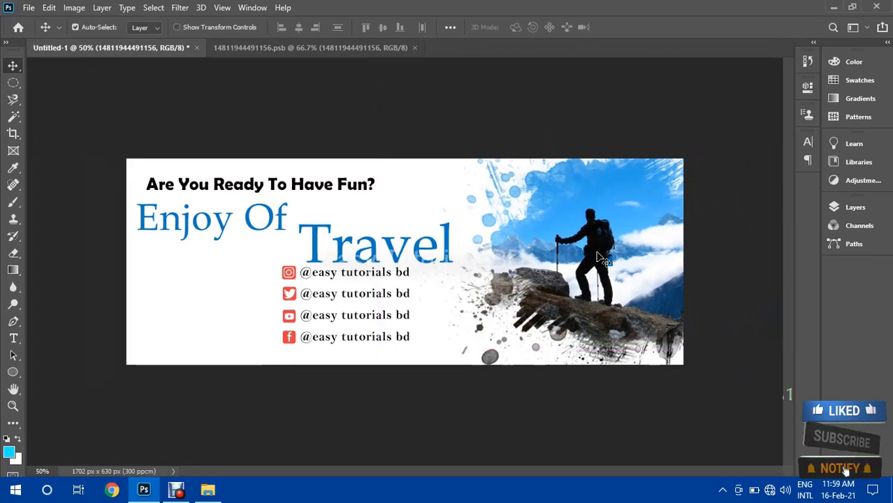
left_click(321, 253)
left_click(538, 269)
key("ctrl+t")
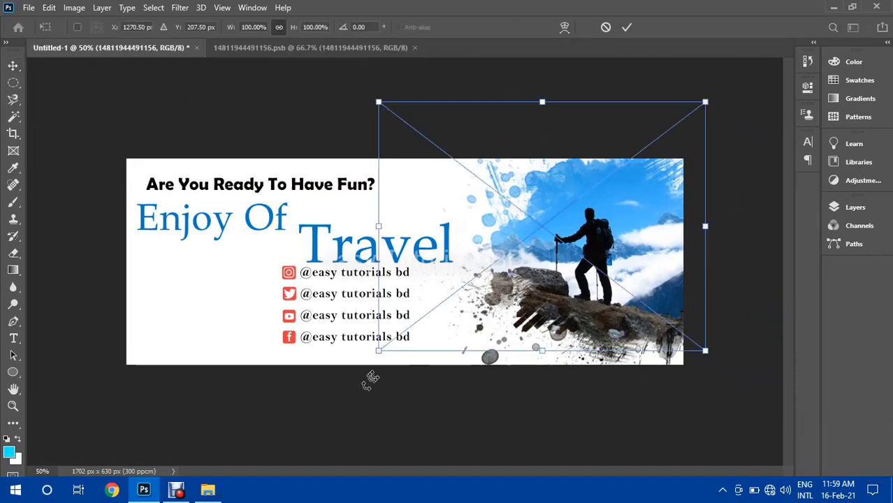
left_click_drag(377, 352, 336, 389)
left_click(627, 27)
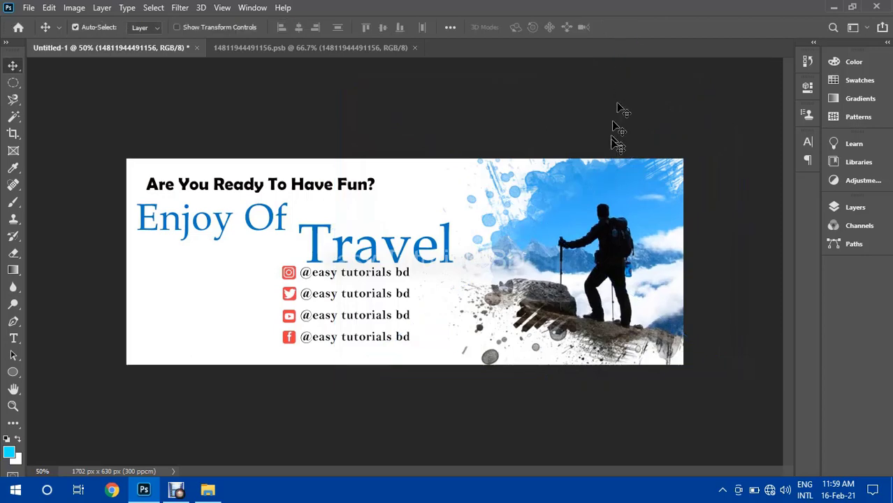
- Scale the brush splatter layer 7jnk68_large up to 68.53% with a slight leftward shift, and move the hiker photo lower inside it
left_click(853, 208)
scroll(748, 297, "down", 5)
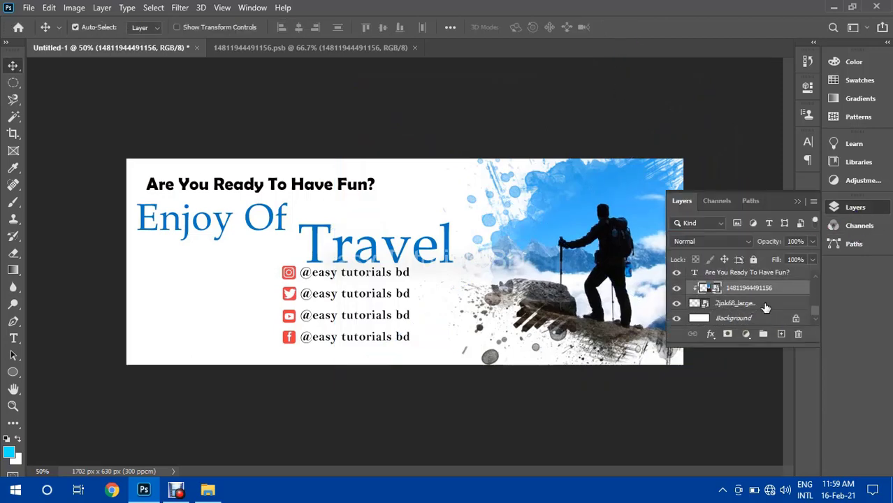
left_click(766, 308)
left_click(676, 303)
left_click(676, 303)
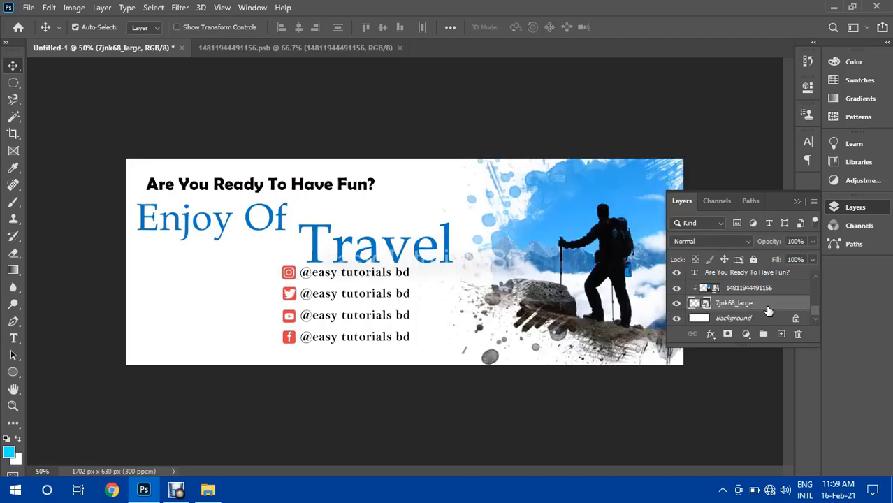
key("ctrl+t")
mouse_move(613, 248)
left_mouse_down()
mouse_move(623, 207)
mouse_move(605, 249)
left_mouse_up()
left_click_drag(405, 418, 380, 433)
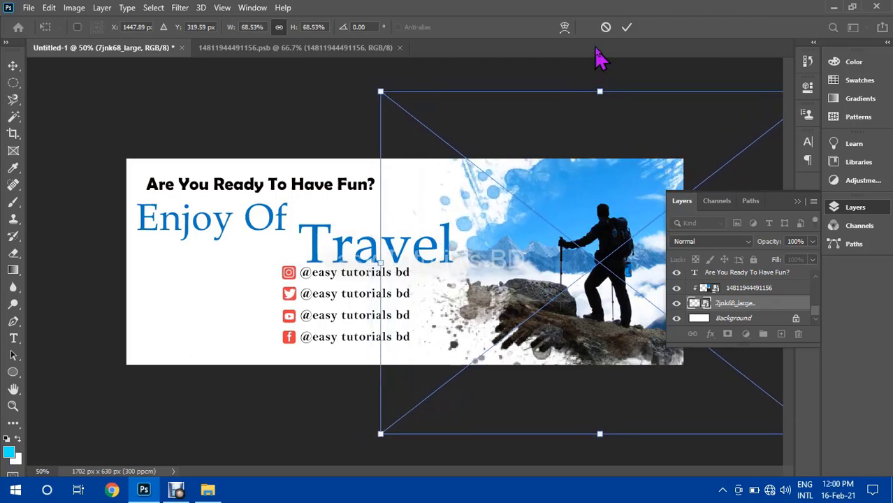
left_click(627, 28)
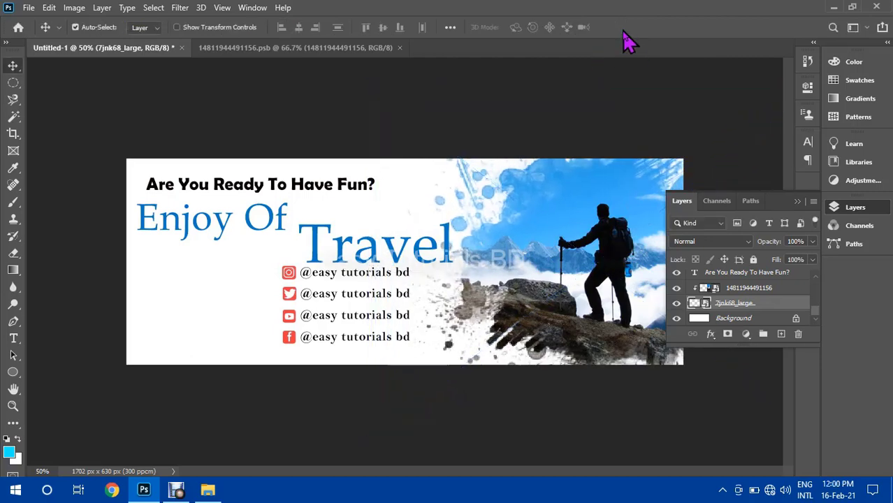
left_click_drag(598, 225, 607, 281)
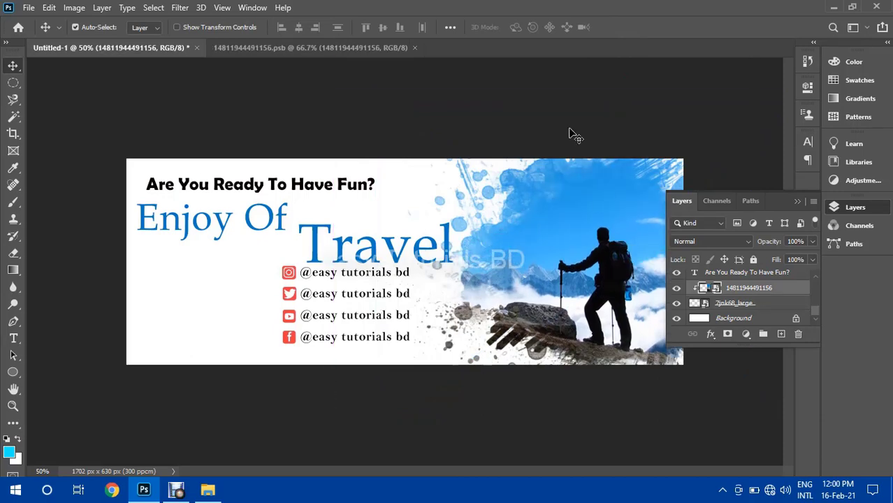
left_click(469, 113)
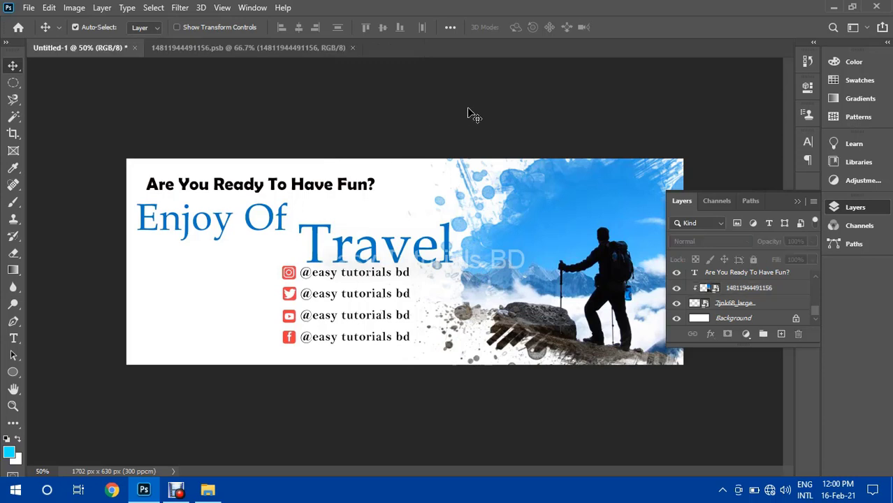
left_click(364, 285)
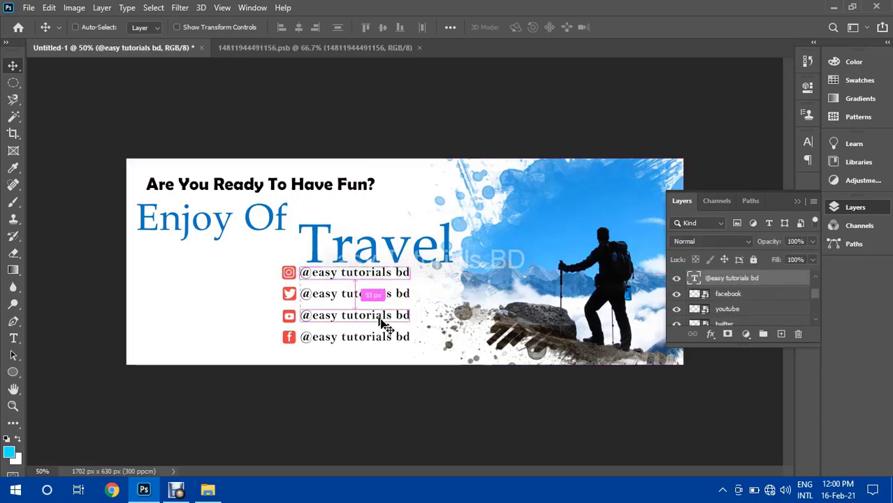
left_click(375, 296, "shift")
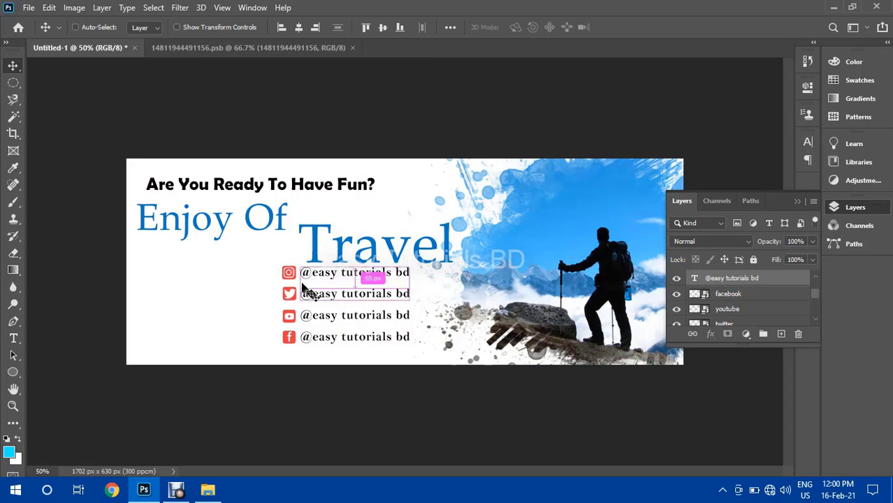
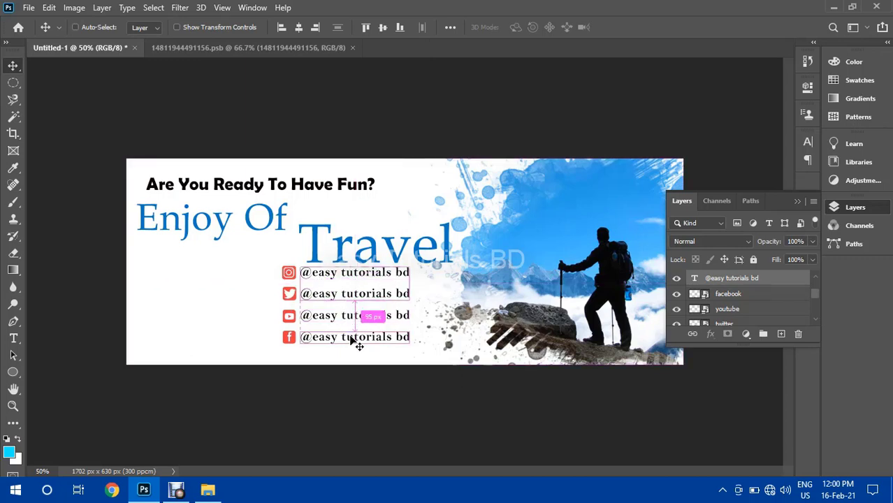
key("ctrl+a")
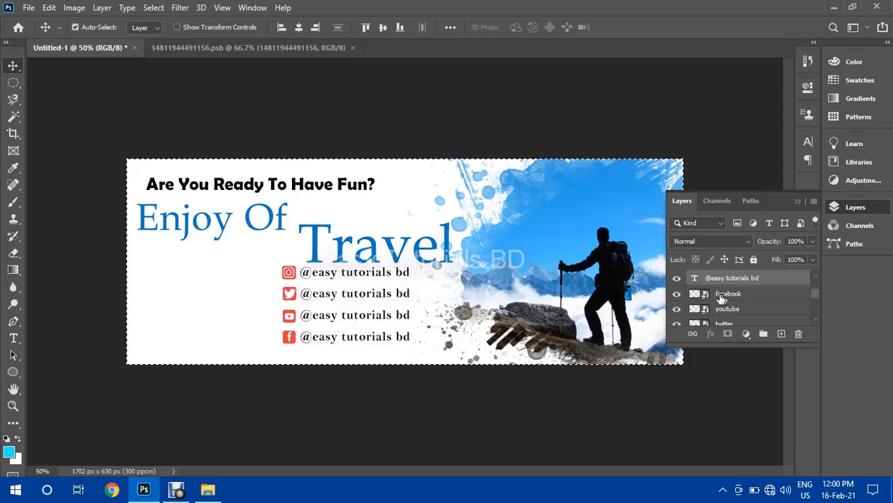
scroll(721, 299, "up", 3)
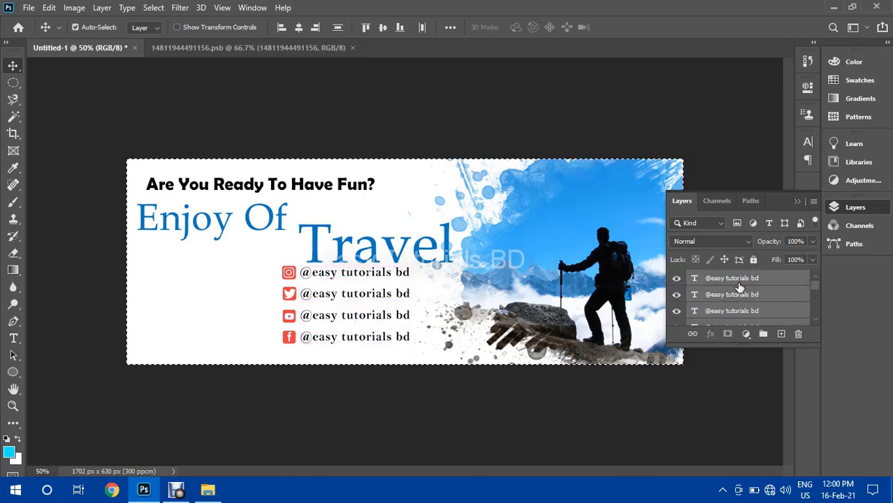
scroll(739, 288, "down", 3)
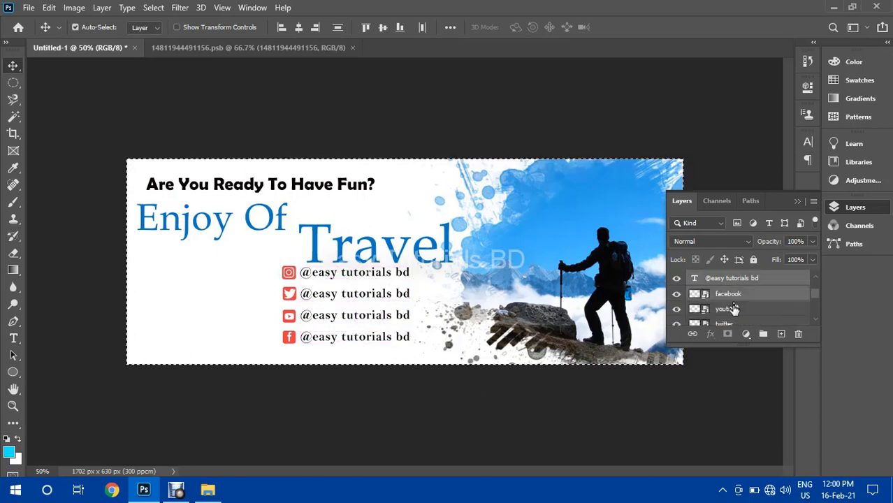
scroll(727, 308, "down", 1)
left_click(729, 307)
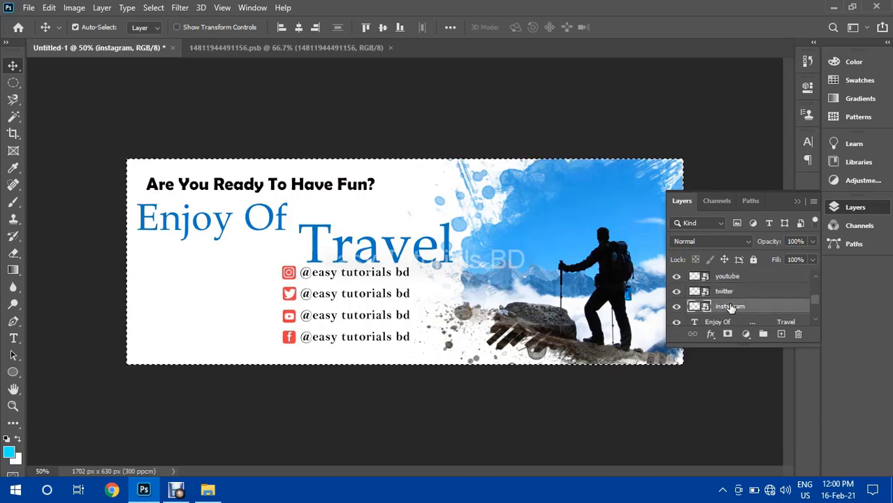
left_click(730, 308, "ctrl")
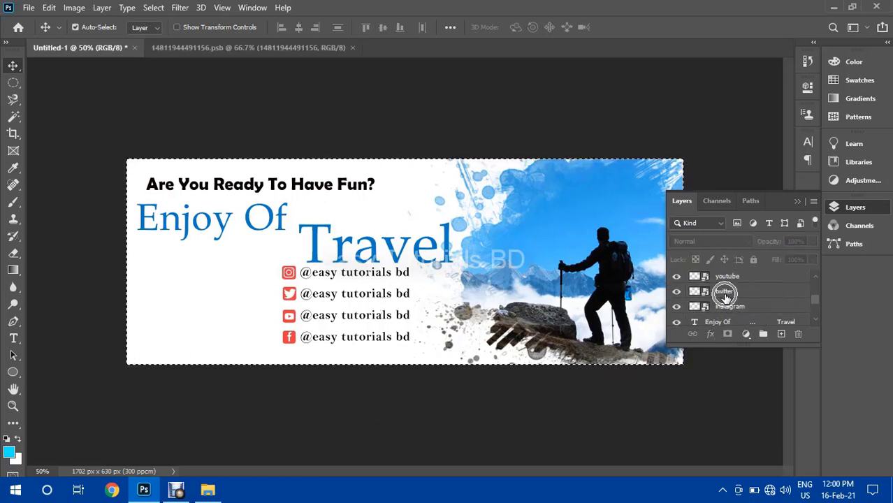
left_click(730, 307, "ctrl")
left_click(725, 291, "ctrl")
left_click(726, 280, "ctrl")
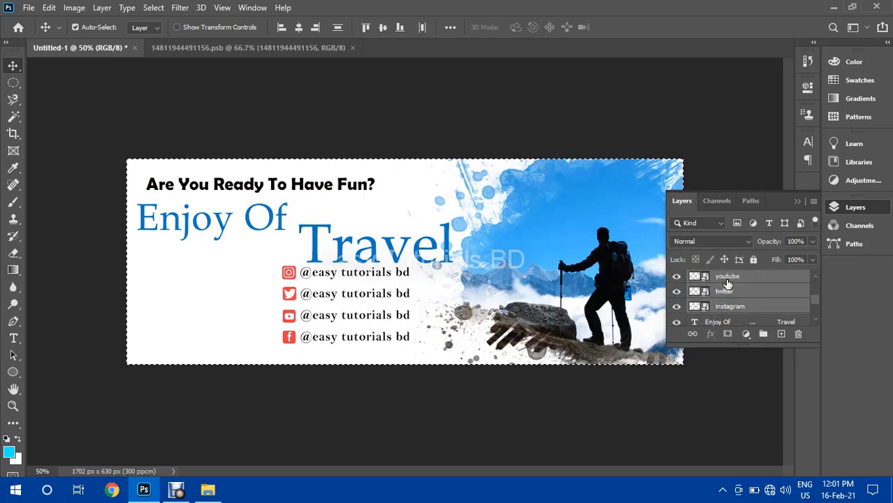
scroll(728, 285, "up", 2)
scroll(731, 288, "up", 3)
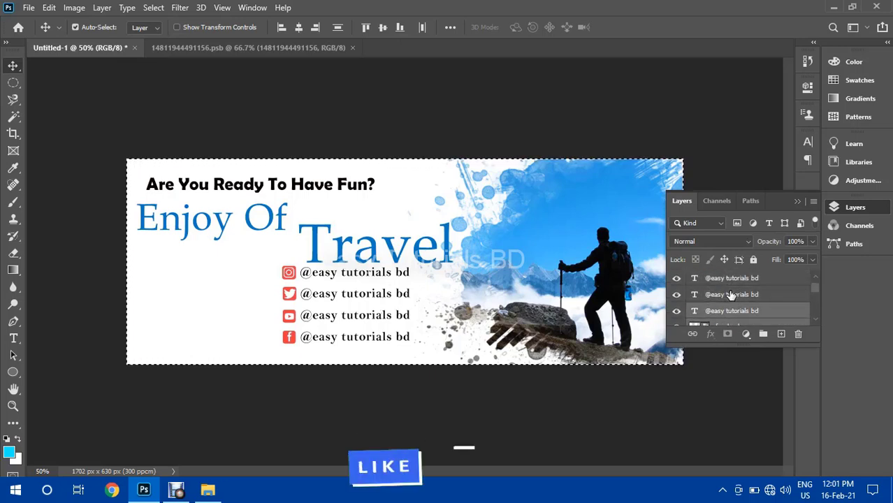
left_click(730, 295)
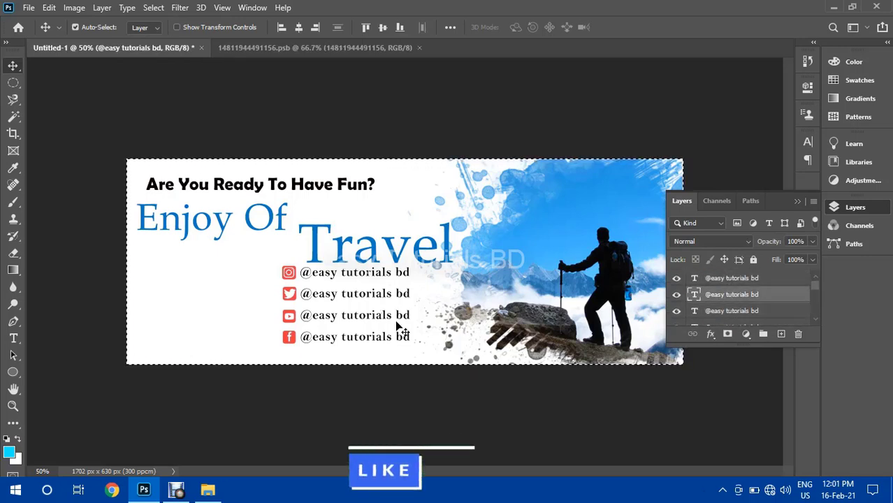
key("ctrl+d")
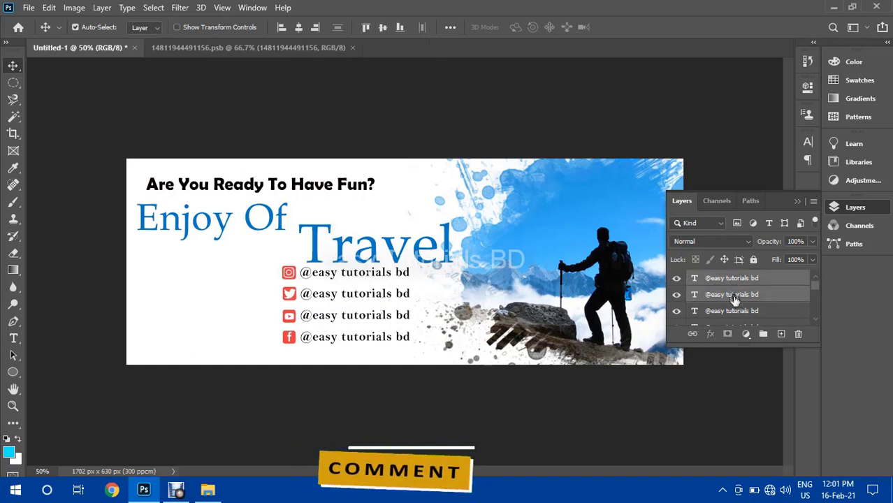
left_click(734, 312, "shift")
left_click(725, 282)
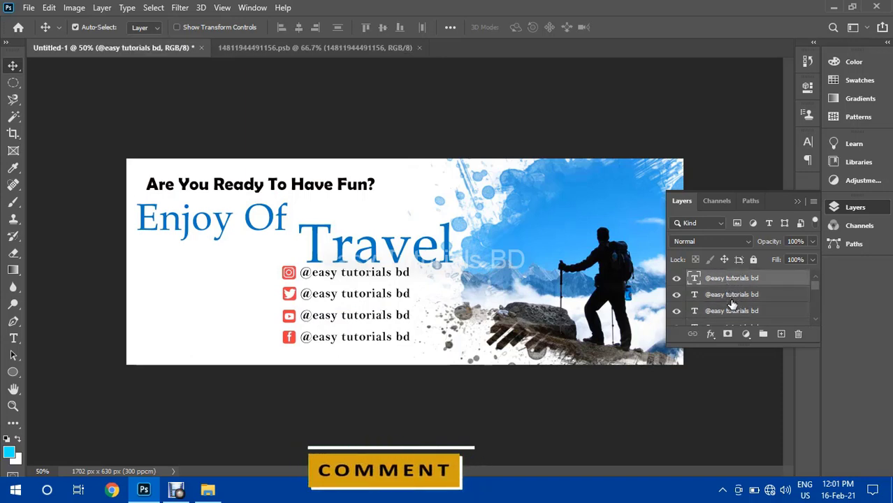
left_click(731, 300, "shift")
left_click(738, 315, "shift")
scroll(738, 315, "down", 3)
scroll(739, 315, "up", 1)
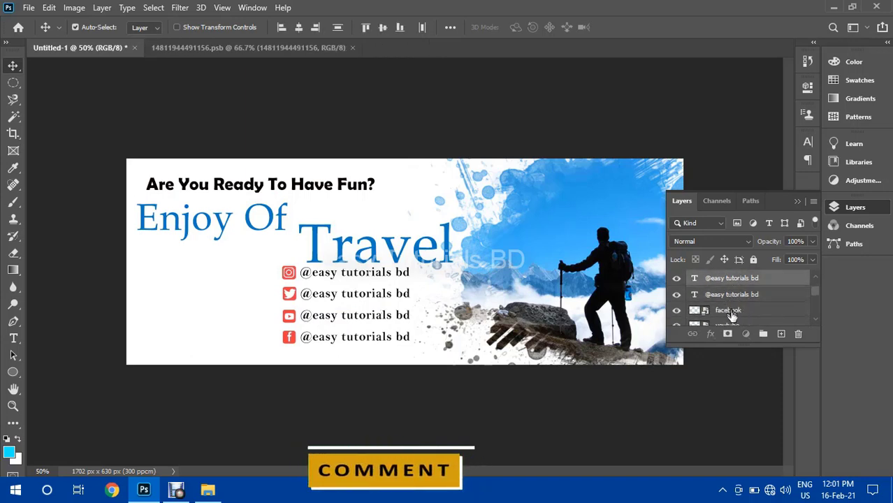
scroll(732, 314, "down", 2)
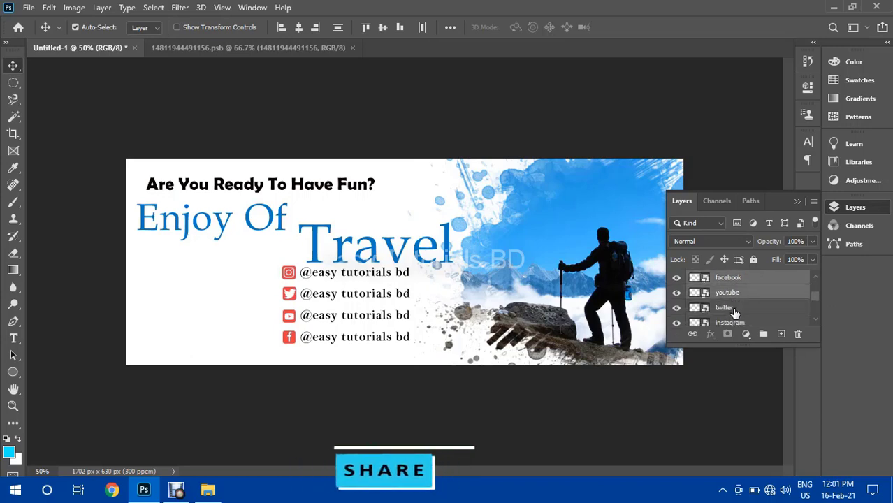
scroll(735, 314, "down", 1)
left_click(730, 313, "shift")
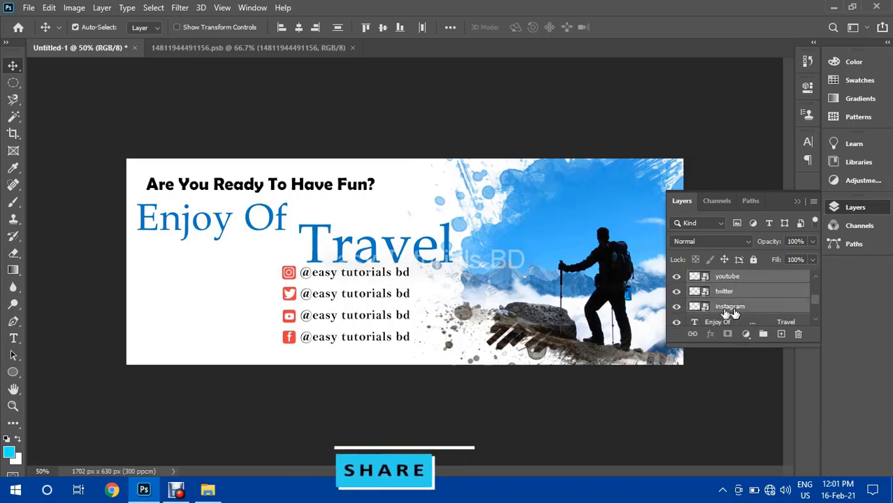
left_click(316, 288)
key("ctrl+t")
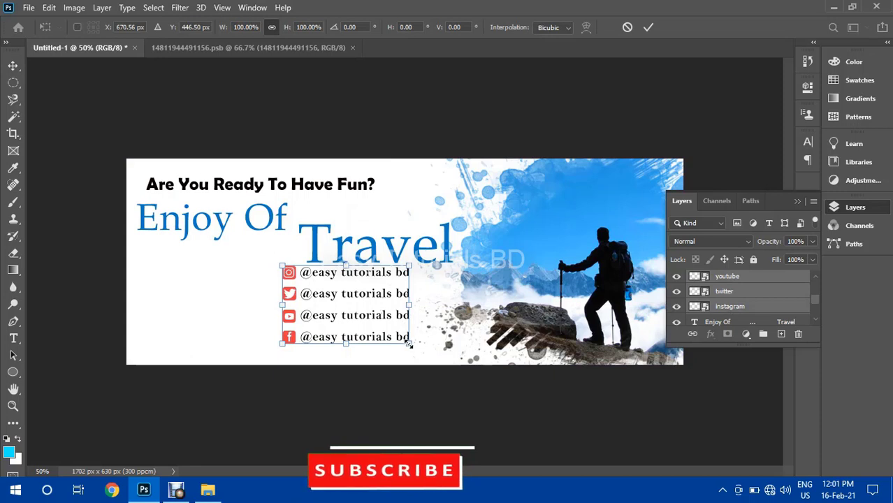
left_click_drag(408, 344, 388, 333)
left_click_drag(357, 296, 369, 296)
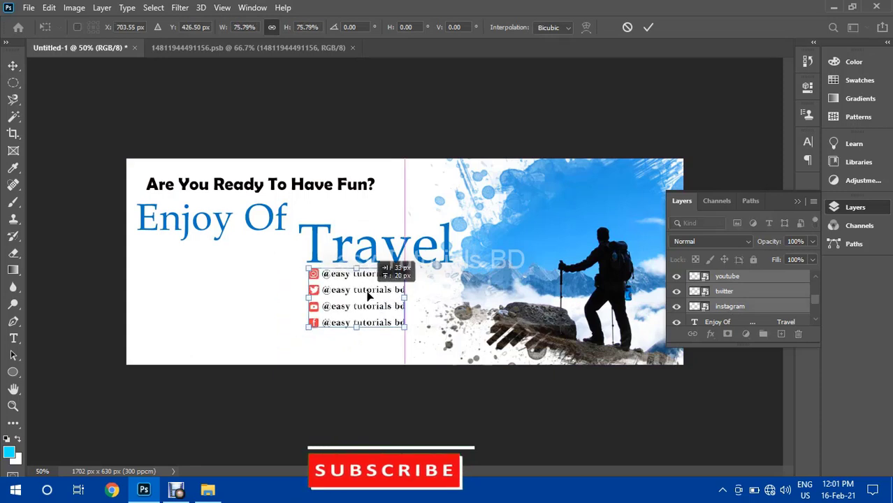
left_click(808, 143)
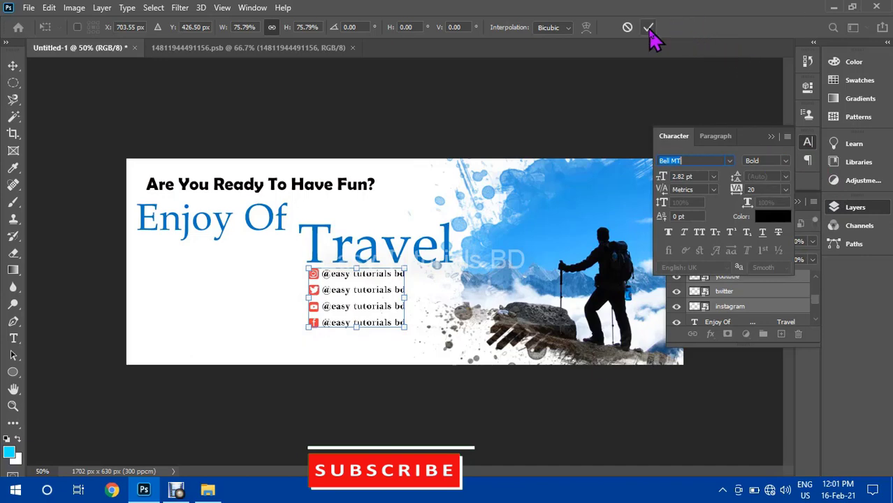
left_click(649, 30)
- Set the four social handle texts to the Bell MT Regular style with black (000000) text colour
left_click(784, 160)
left_click(780, 177)
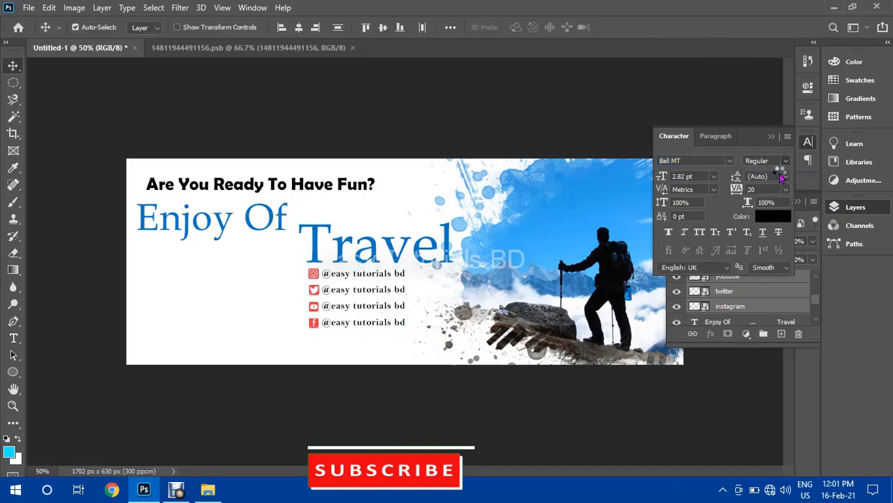
left_click(774, 218)
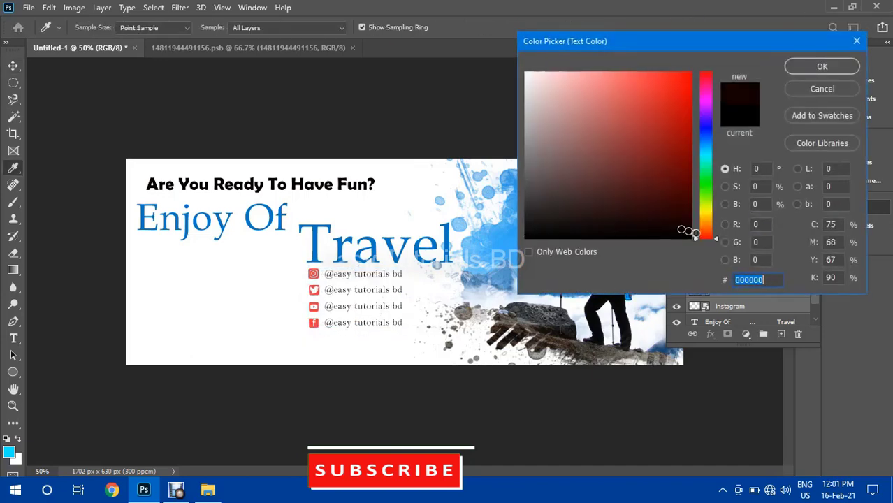
left_click(821, 66)
key("ctrl+plus")
key("ctrl+plus")
key("ctrl+plus")
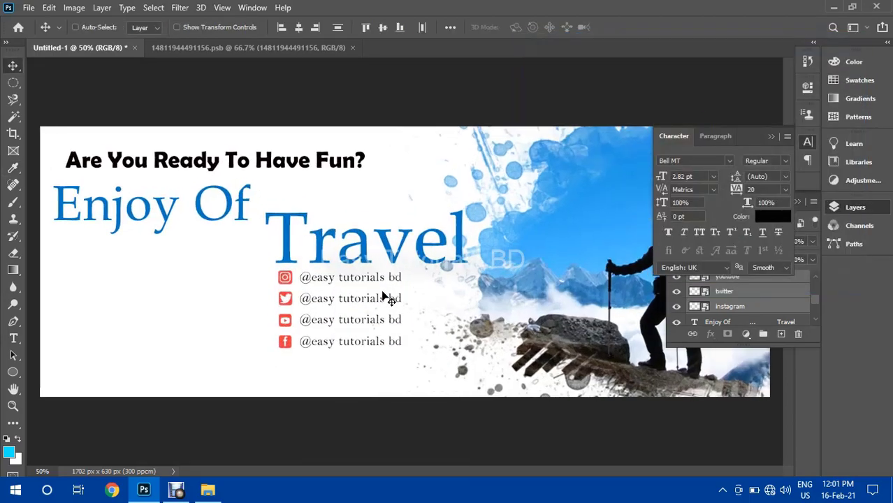
key("ctrl+minus")
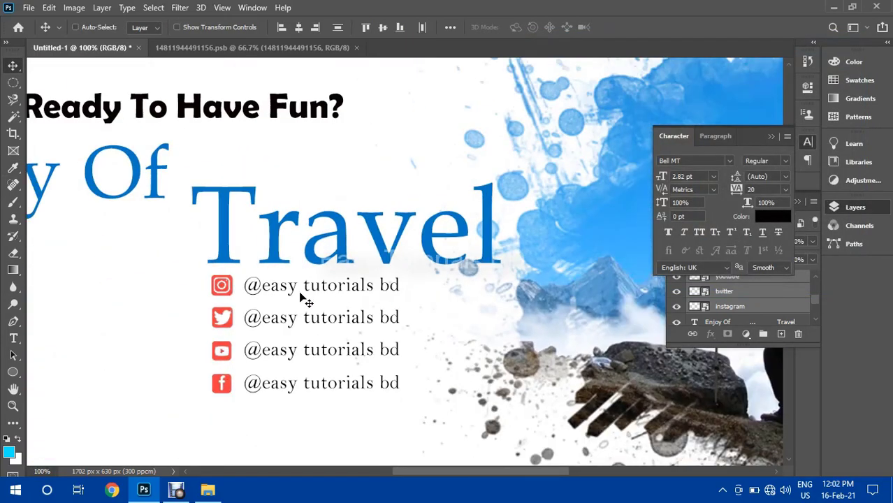
key("ctrl+minus")
key("ctrl+minus")
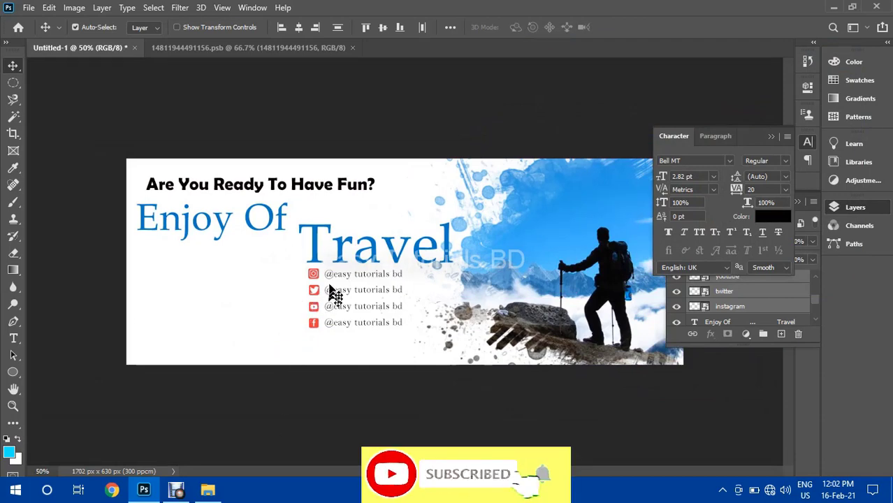
left_click(771, 137)
- Scale the social icons and handles down to 77.13%, position them beneath "Travel", and commit the transform
scroll(730, 286, "down", 3)
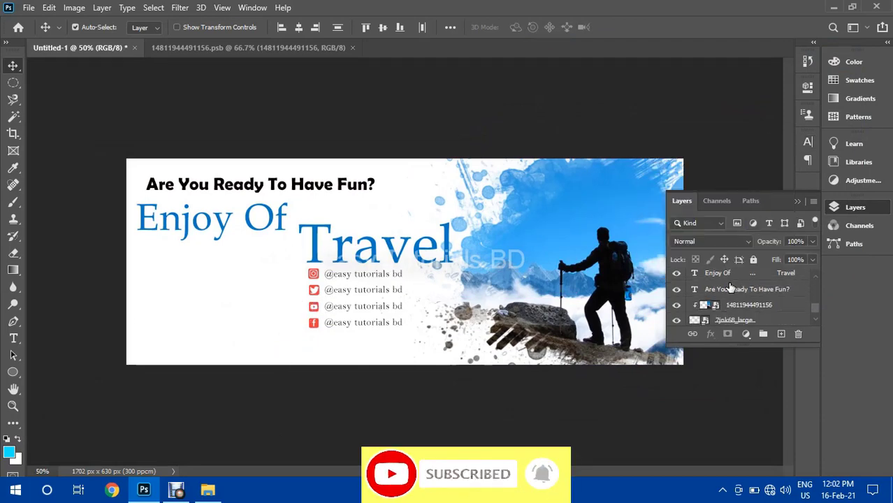
scroll(739, 302, "up", 1)
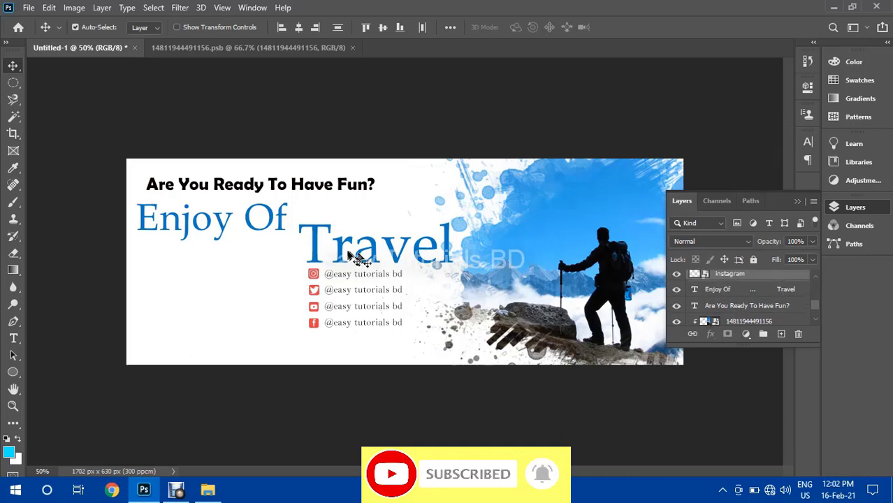
left_click(348, 285)
key("ctrl+t")
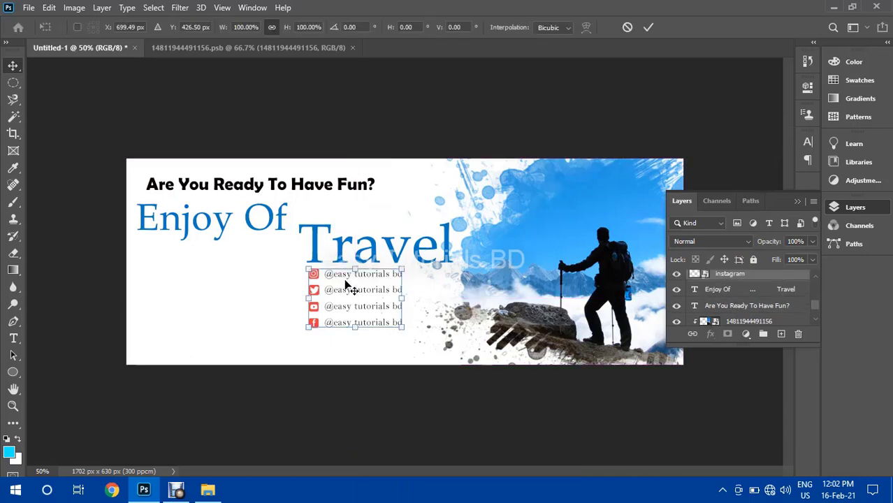
left_click_drag(402, 327, 357, 297)
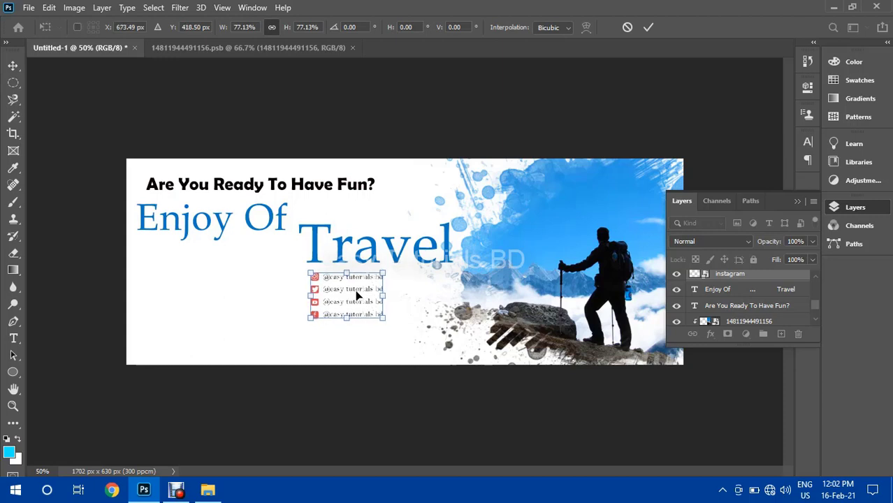
left_click(649, 26)
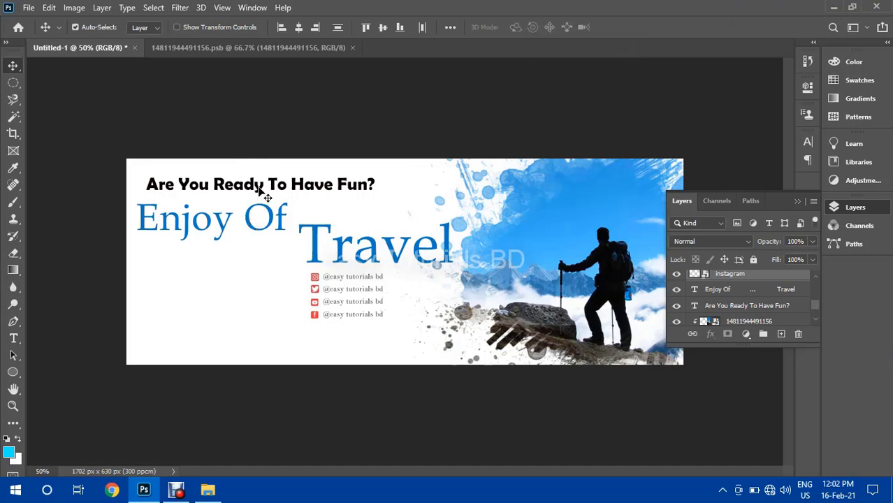
left_click(246, 303)
scroll(713, 287, "down", 2)
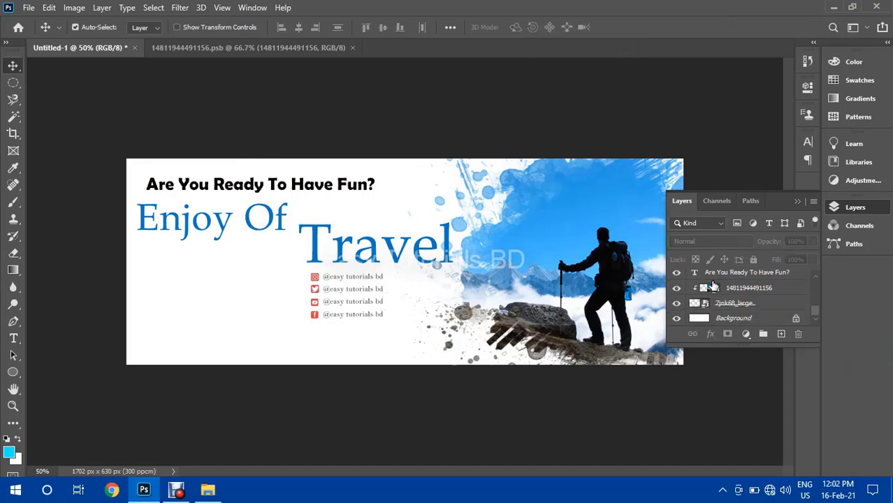
left_click(739, 323)
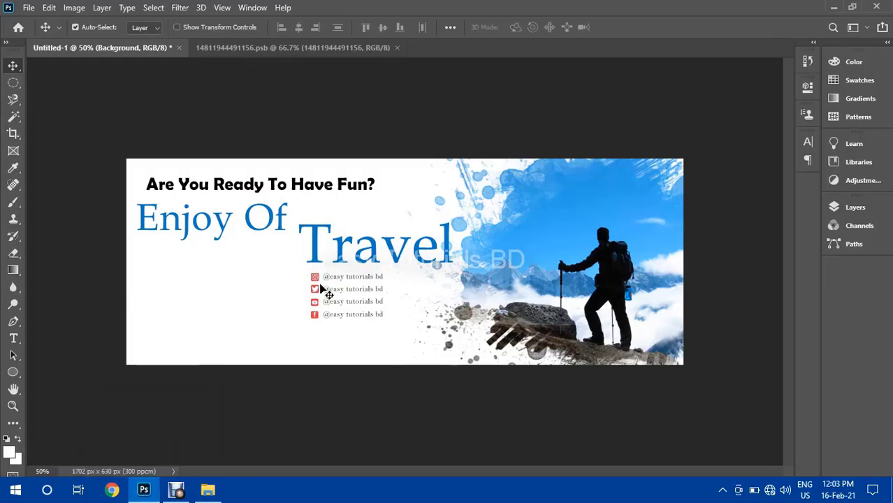
left_click(330, 280)
key("ctrl+a")
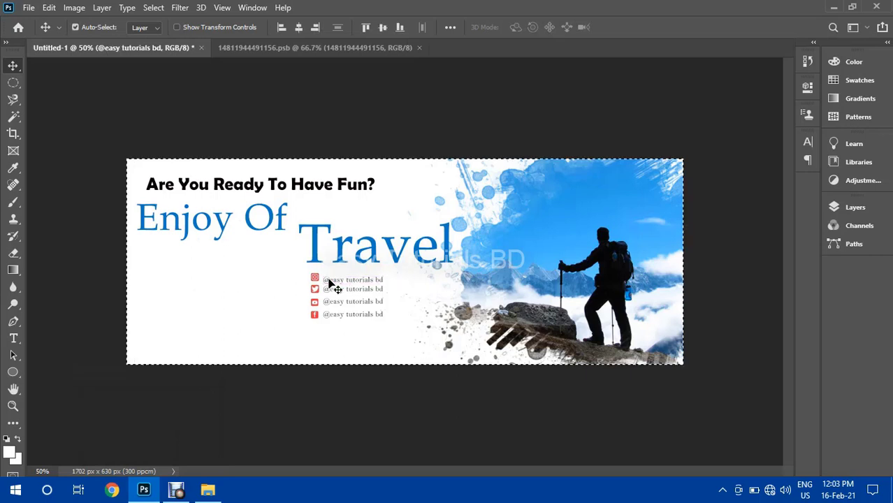
key("ctrl+d")
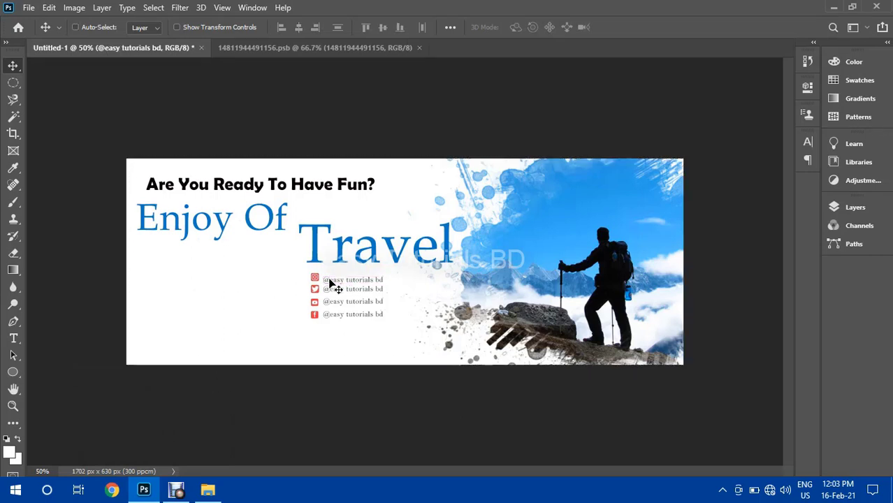
left_click_drag(352, 284, 353, 281)
left_click(275, 231)
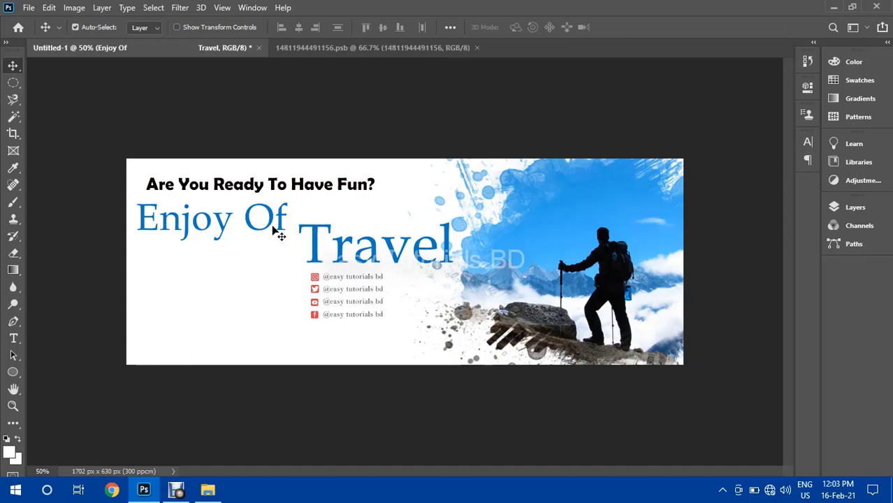
- Scale the "Are You Ready To Have Fun?" headline down proportionally to about the width of "Enjoy Of" and commit the transform
left_click(281, 190)
key("ctrl+t")
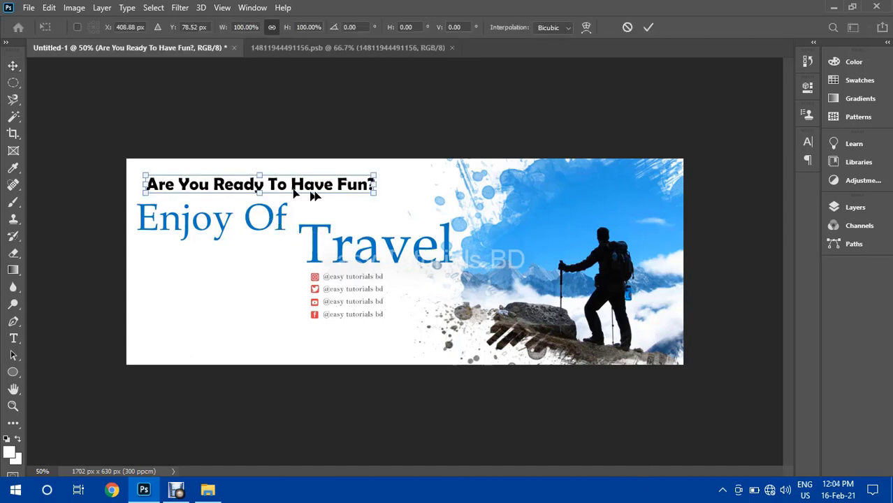
left_click_drag(370, 193, 273, 188)
left_click(648, 28)
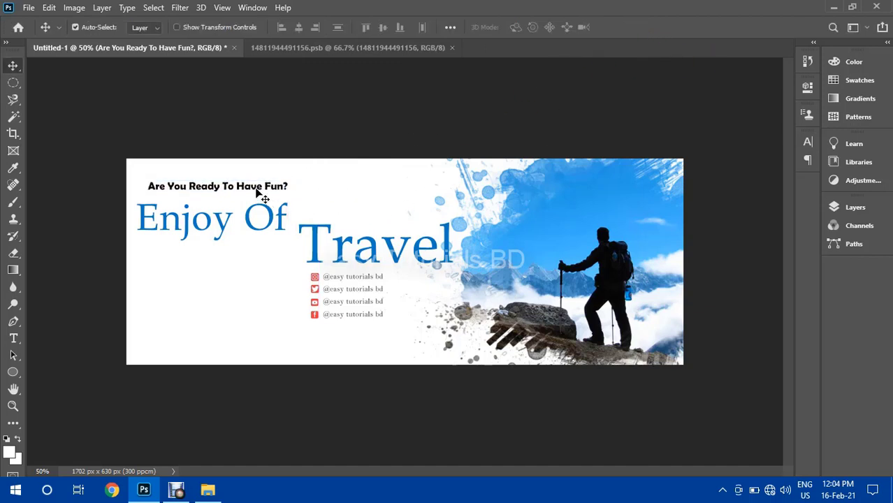
- Nudge the "Are You Ready To Have Fun?" headline straight down until it sits just above "Enjoy Of"
key("Down")
key("Down")
key("Down")
key("Down")
key("Down")
key("Down")
key("Down")
key("Down")
key("Down")
key("Down")
key("Down")
key("Down")
key("Down")
key("Down")
key("Down")
key("Down")
key("Down")
key("Down")
key("Down")
key("Down")
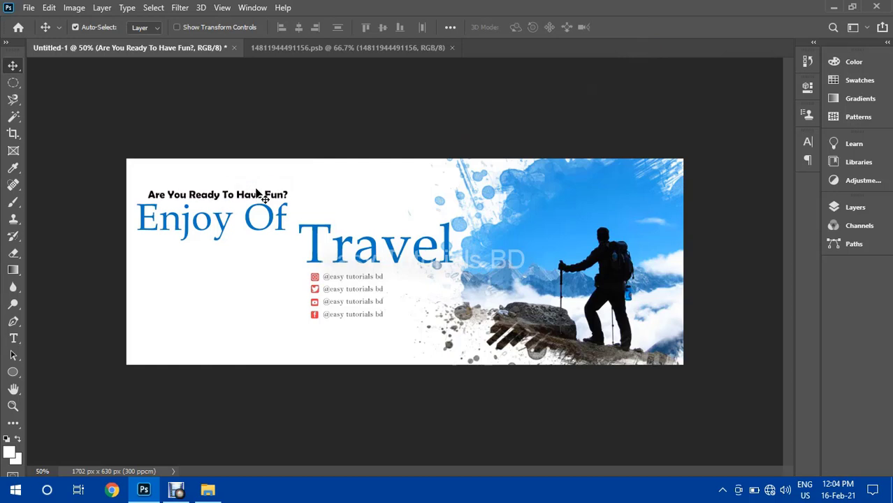
- Nudge the "Enjoy Of Travel" text slightly down and to the right beneath the headline
left_click(342, 252)
key("Down")
key("Down")
key("Down")
key("Down")
key("Down")
key("Down")
key("Down")
key("Down")
key("Right")
key("Right")
key("Right")
key("Right")
key("Right")
key("Right")
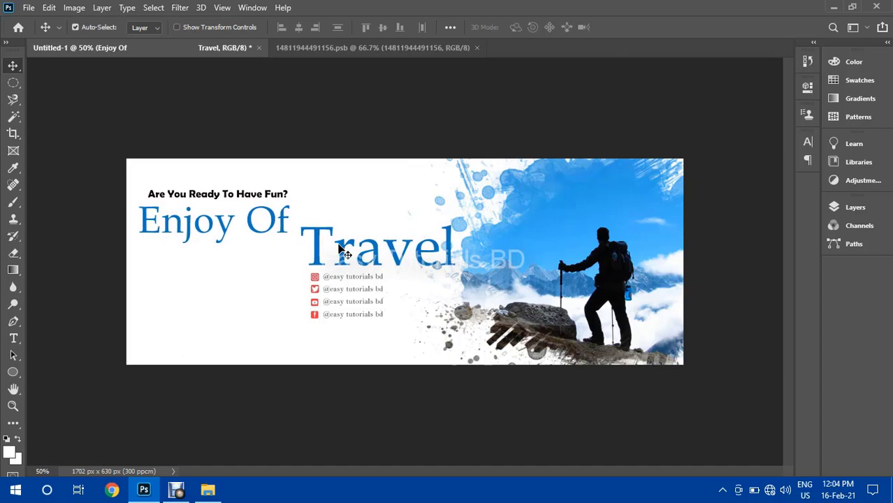
key("Down")
key("Down")
key("Down")
key("Down")
key("Right")
key("Right")
key("Right")
key("Right")
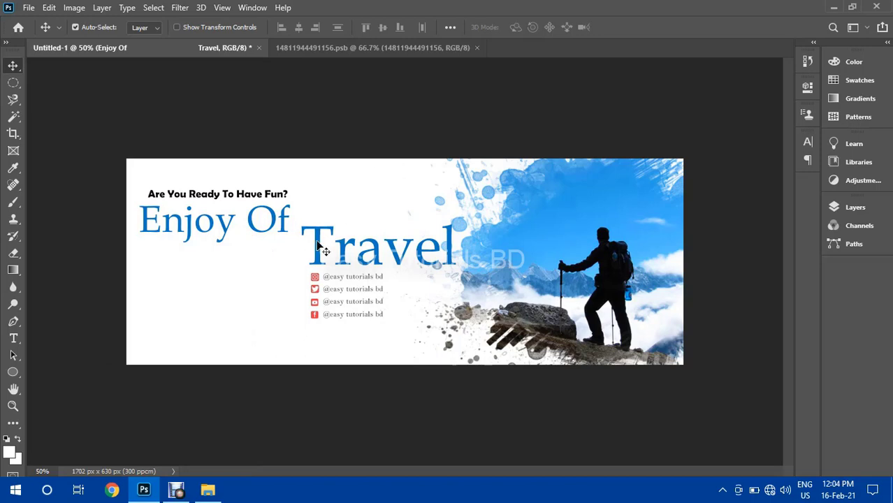
- Recolour the "Enjoy Of Travel" text to the darker blue 085b8f and commit the text edit
double_click(323, 250)
left_click(523, 26)
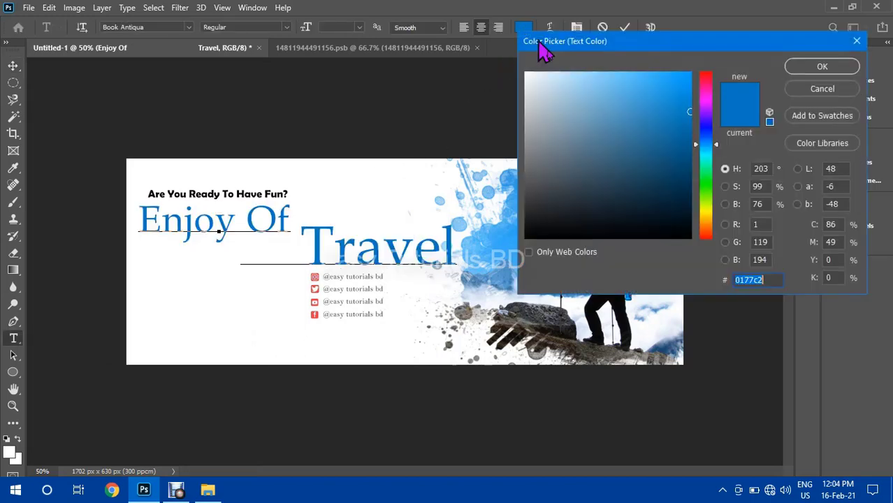
left_click(680, 103)
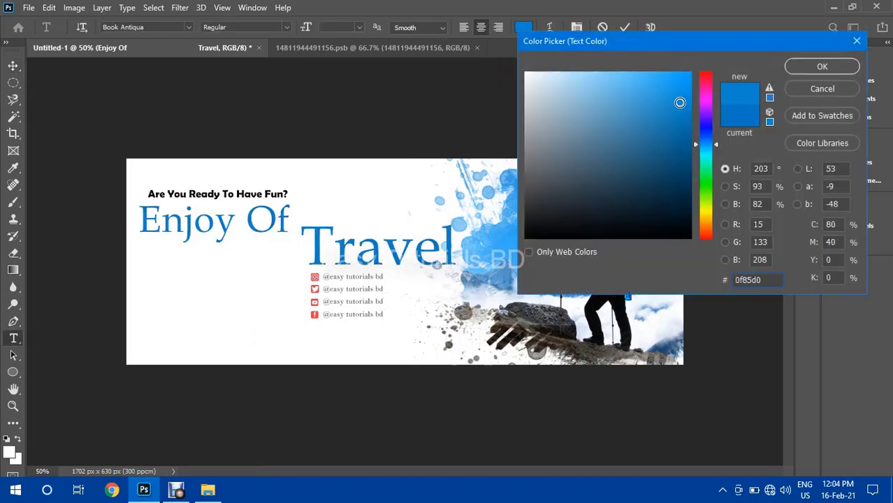
left_click_drag(680, 103, 686, 142)
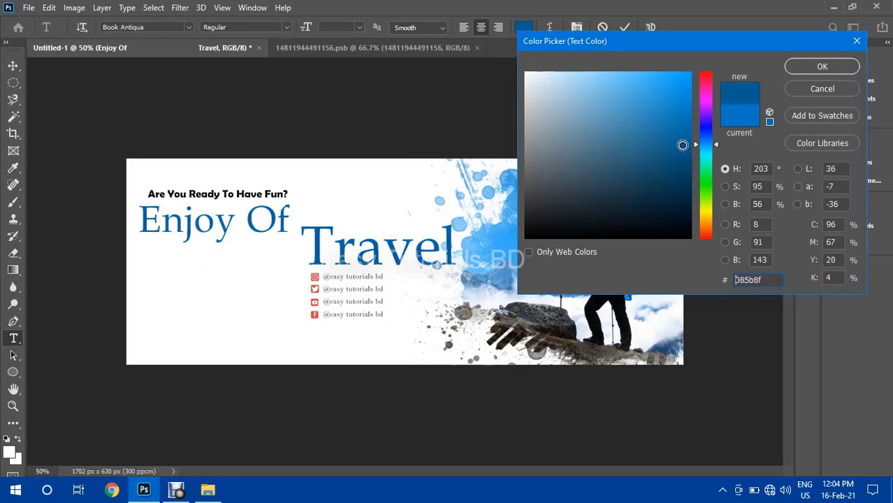
left_click(842, 69)
left_click(624, 27)
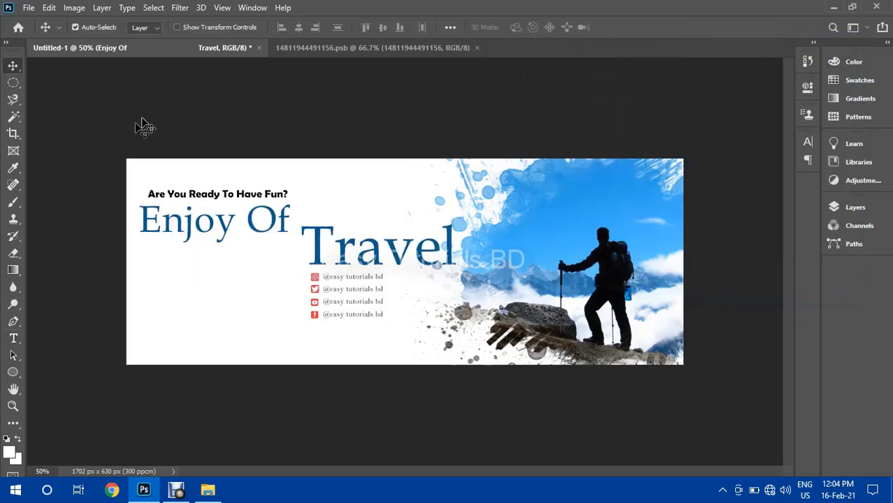
- Save the cover to the Desktop as a layered Photoshop file named "NEw baner"
left_click(28, 7)
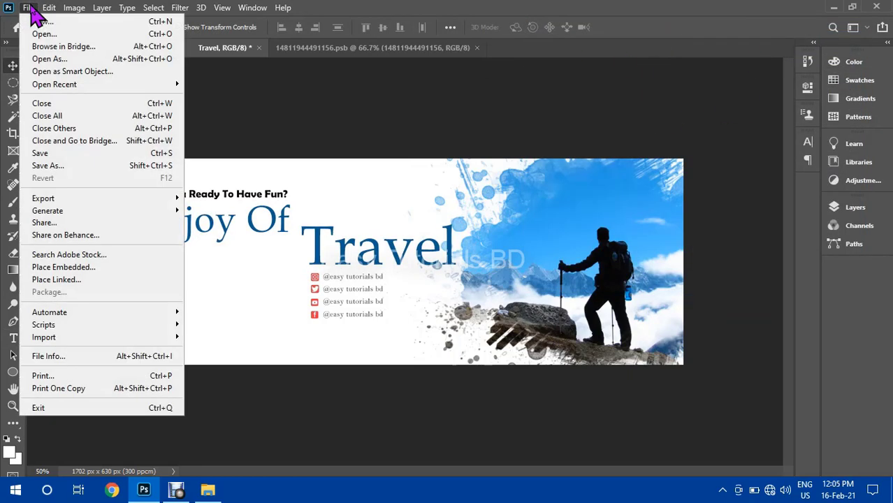
left_click(44, 155)
left_click(514, 358)
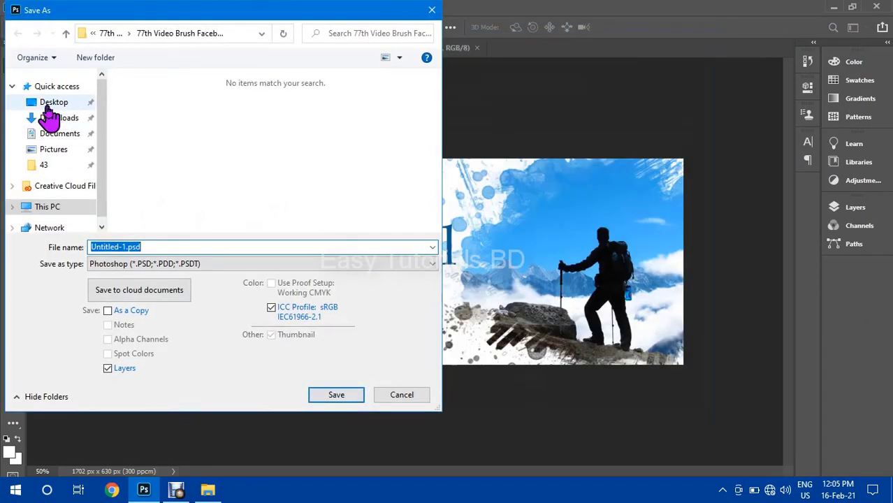
left_click(48, 106)
double_click(157, 247)
type("NE")
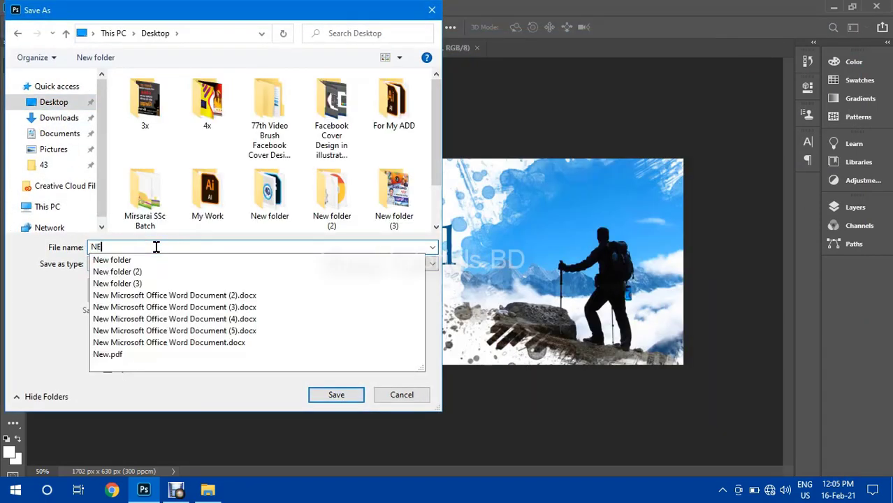
type("w baner")
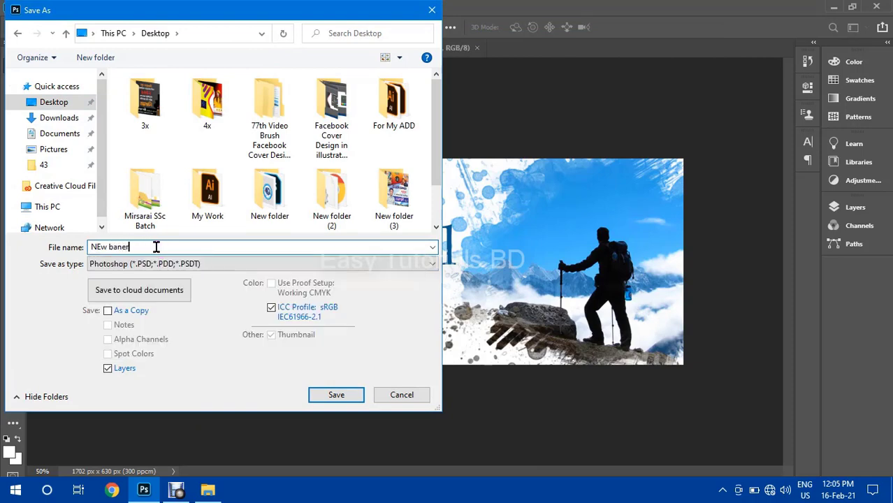
left_click(336, 394)
left_click(587, 131)
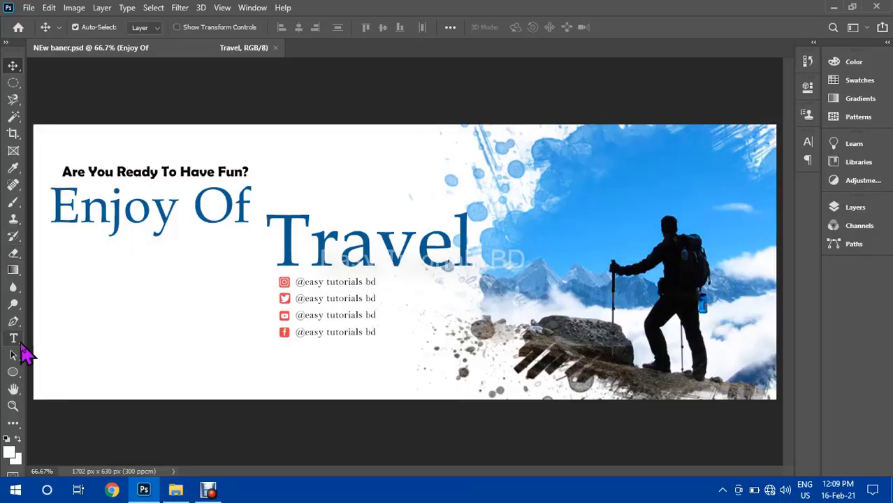
- Draw a circle about 265 × 268 px below "Enjoy Of" and fill it with the recently used dark blue
left_click(12, 371)
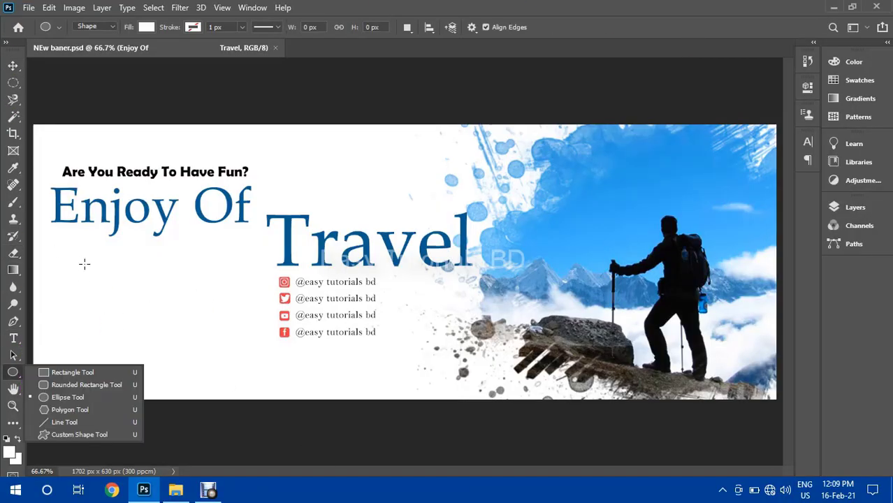
left_click_drag(85, 264, 198, 379)
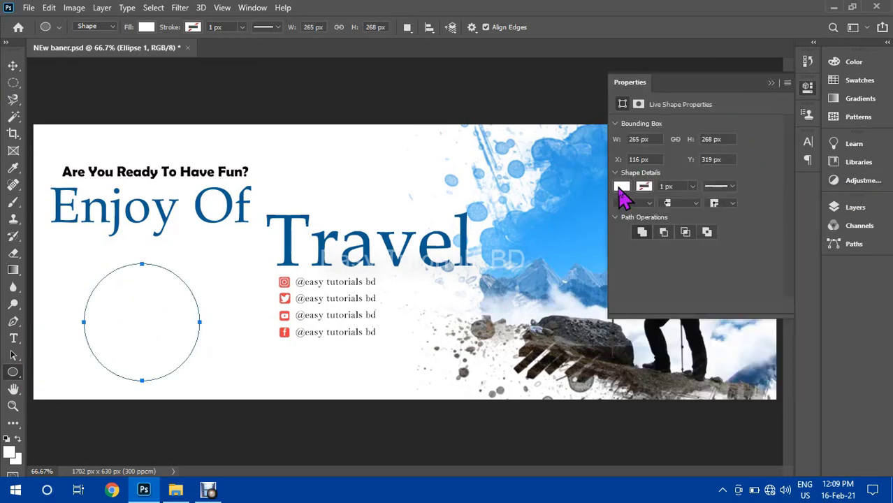
left_click(621, 187)
left_click(624, 256)
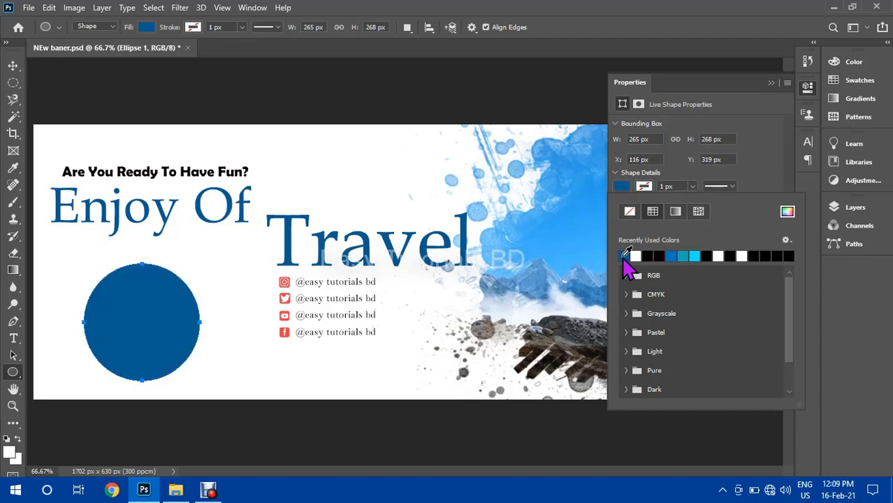
left_click(773, 84)
left_click(13, 66)
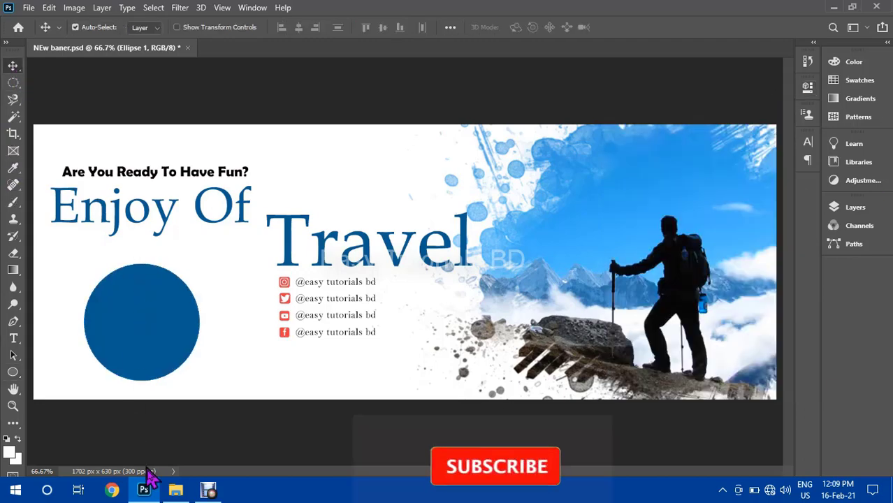
- Place the ezgif.com-gif-maker portrait photo into the cover and clip it to the blue circle
left_click(175, 489)
left_click_drag(411, 222, 134, 329)
left_click(871, 214)
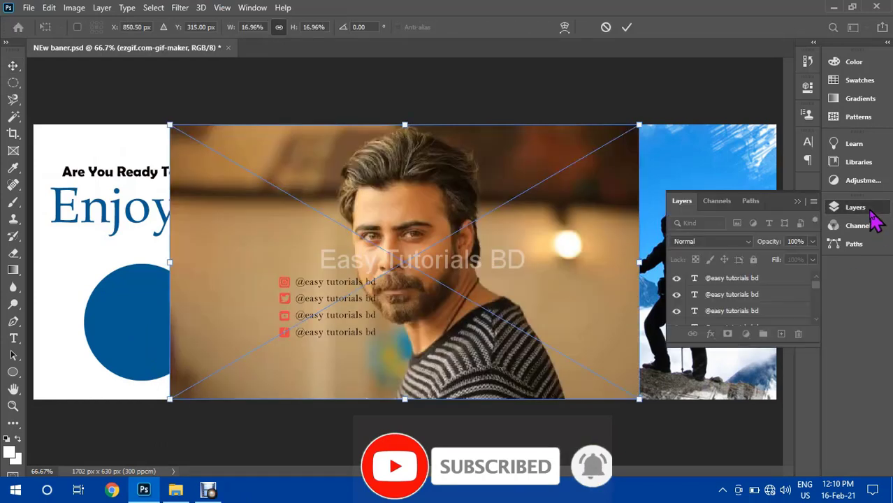
left_click(868, 209)
left_click(859, 208)
scroll(726, 301, "down", 3)
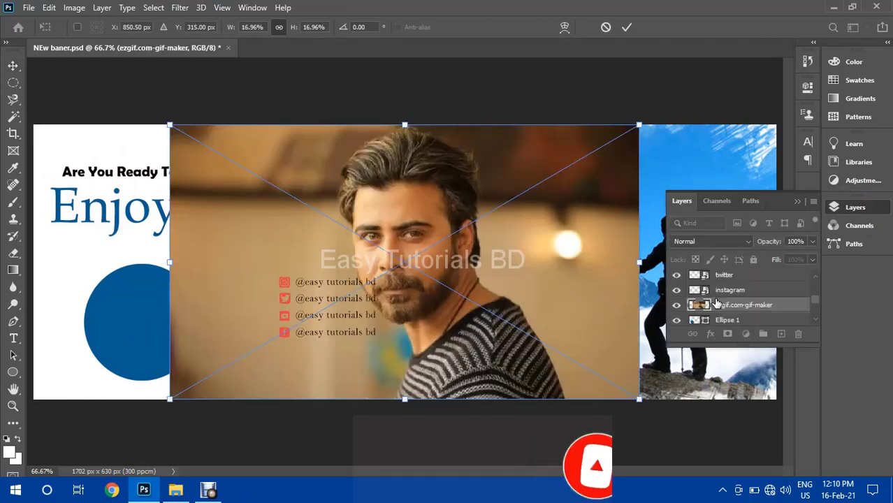
left_click(739, 305)
right_click(730, 304)
left_click(663, 296)
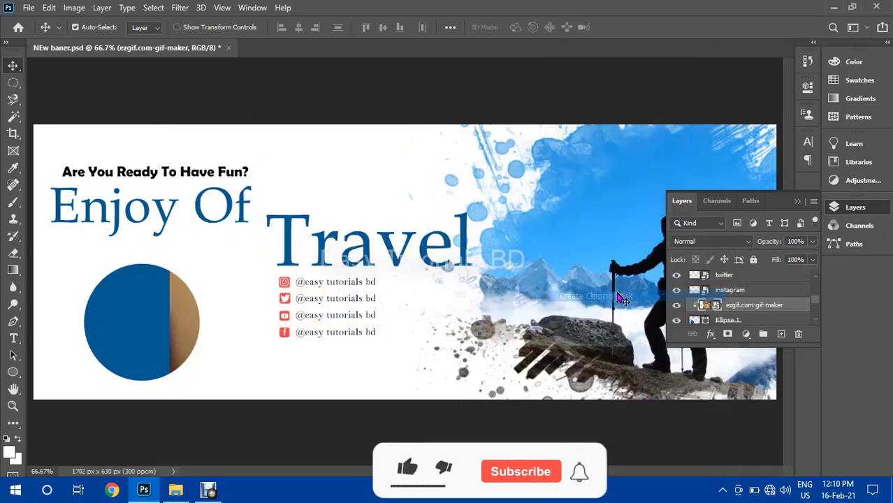
- Scale the clipped portrait down to about 451 × 279 px and position the man's face inside the circle
left_click_drag(187, 334, 61, 339)
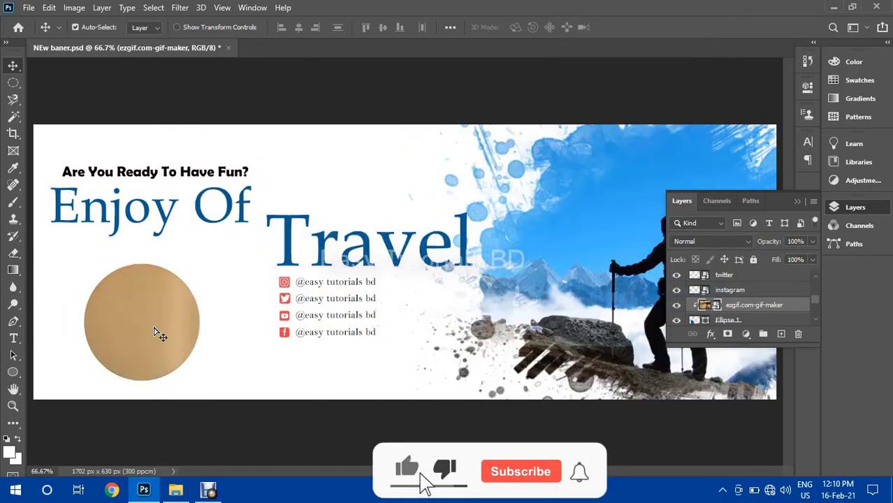
key("ctrl+t")
left_click_drag(496, 153, 355, 235)
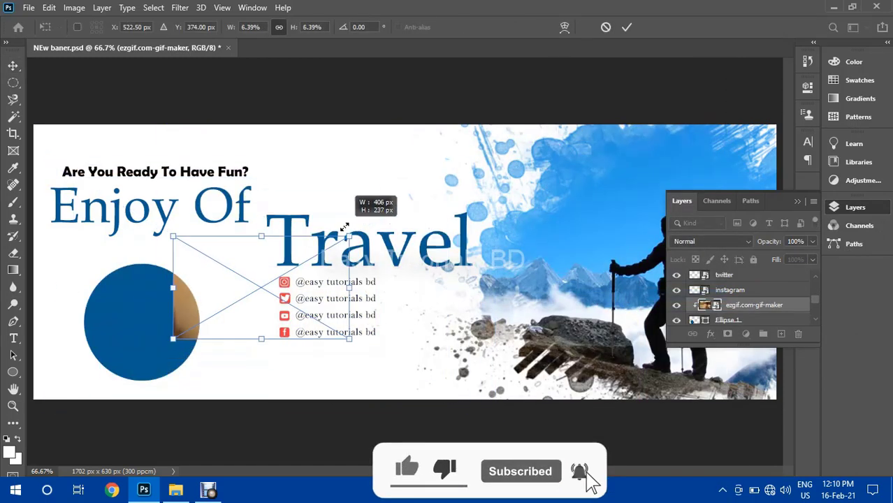
left_click_drag(259, 280, 125, 308)
left_click_drag(142, 363, 142, 380)
left_click_drag(49, 320, 33, 320)
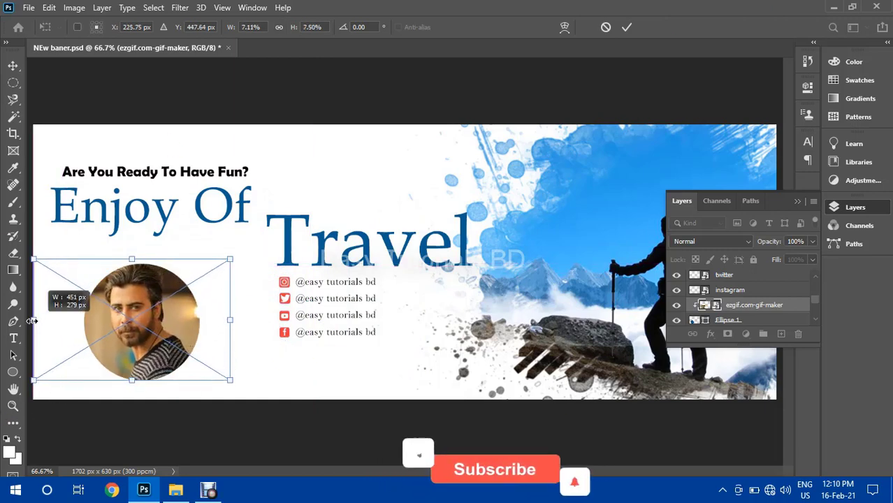
left_click_drag(164, 294, 169, 299)
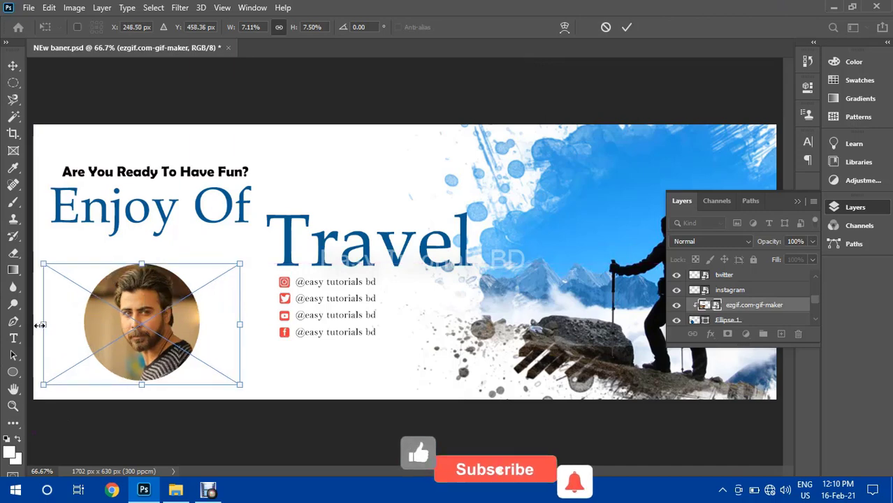
- Mirror the clipped portrait horizontally, recentre it in the circle and commit the transform
left_click_drag(40, 324, 443, 324)
left_click_drag(400, 347, 205, 350)
left_click(627, 27)
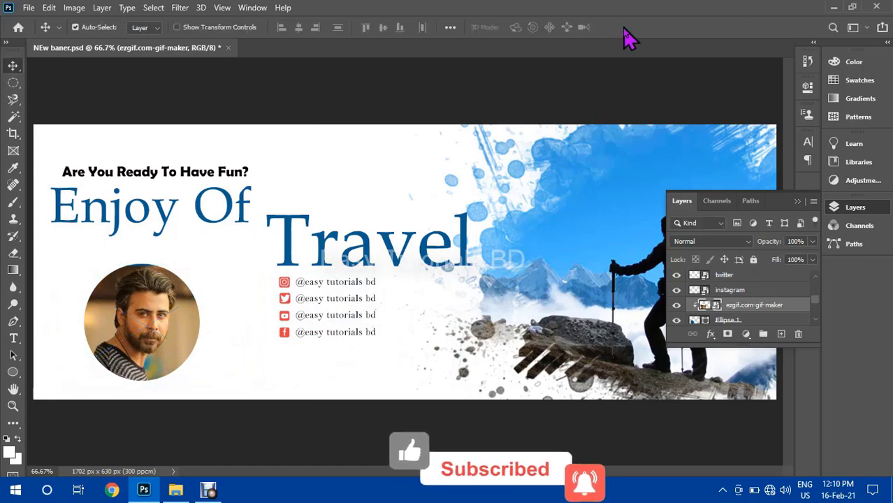
- Stretch the clipped portrait slightly taller, to 7.73% height, and commit the transform
key("ctrl+t")
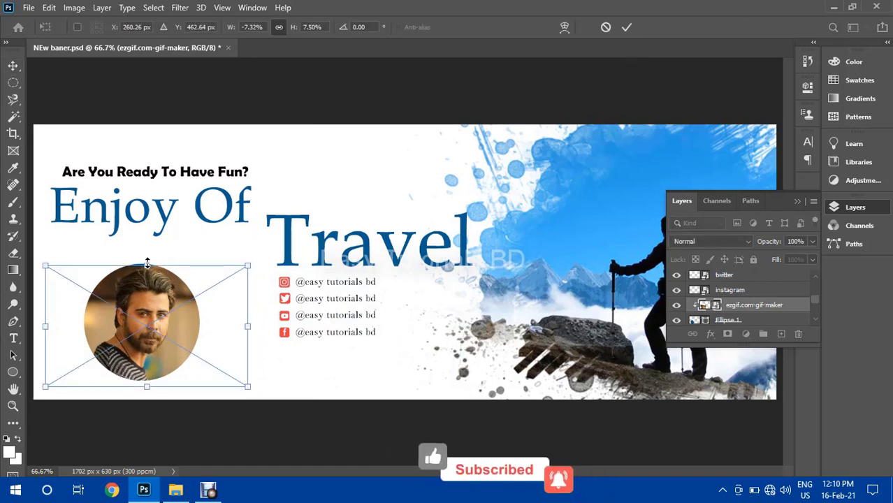
left_click_drag(151, 265, 151, 263)
mouse_move(102, 376)
left_mouse_down()
mouse_move(111, 372)
mouse_move(93, 373)
mouse_move(102, 378)
left_mouse_up()
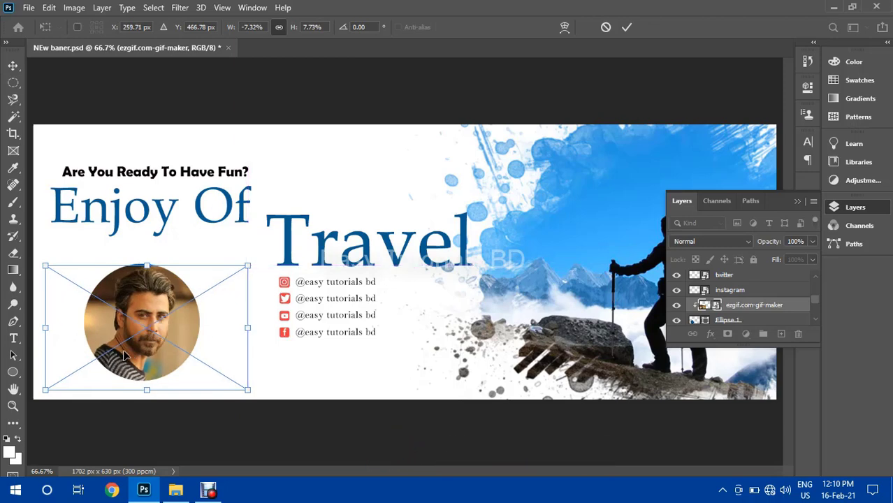
left_click(626, 27)
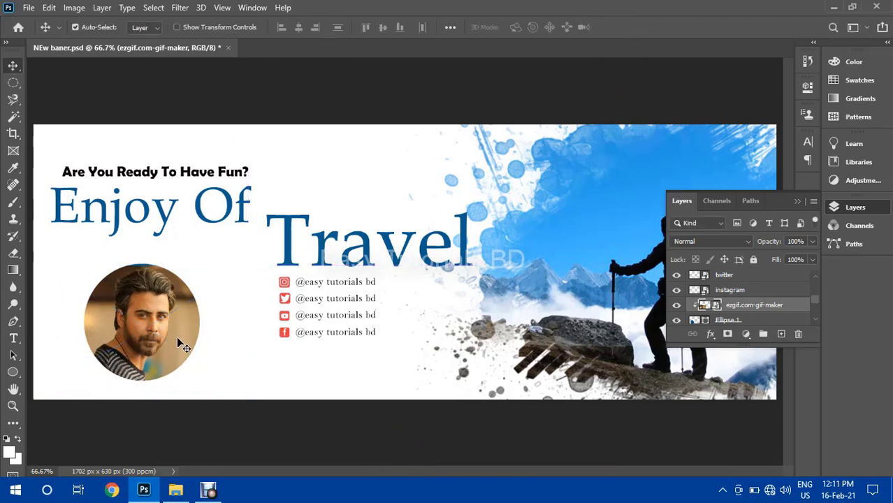
- Deselect the portrait layer and save the updated cover file
left_click(380, 116)
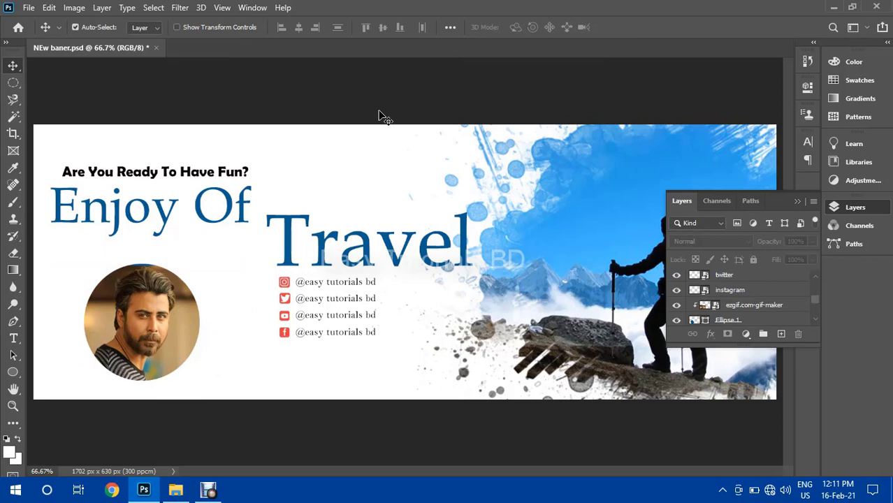
left_click(29, 8)
left_click(61, 160)
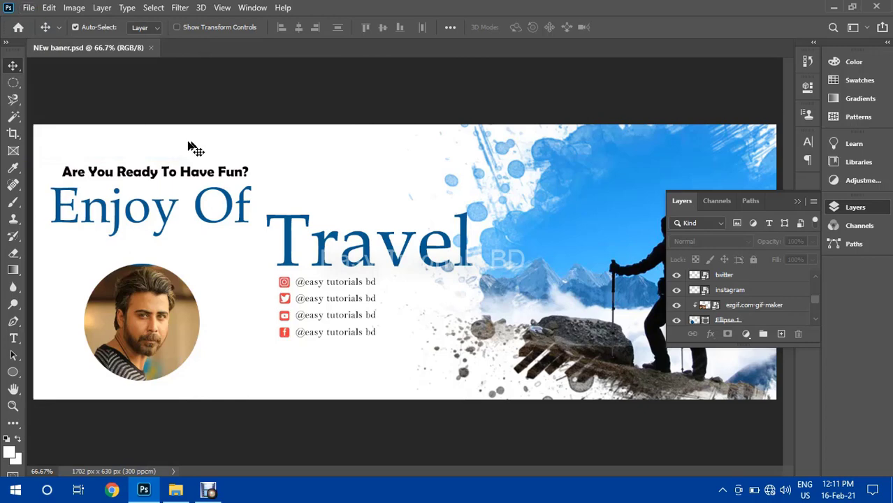
left_click(14, 339)
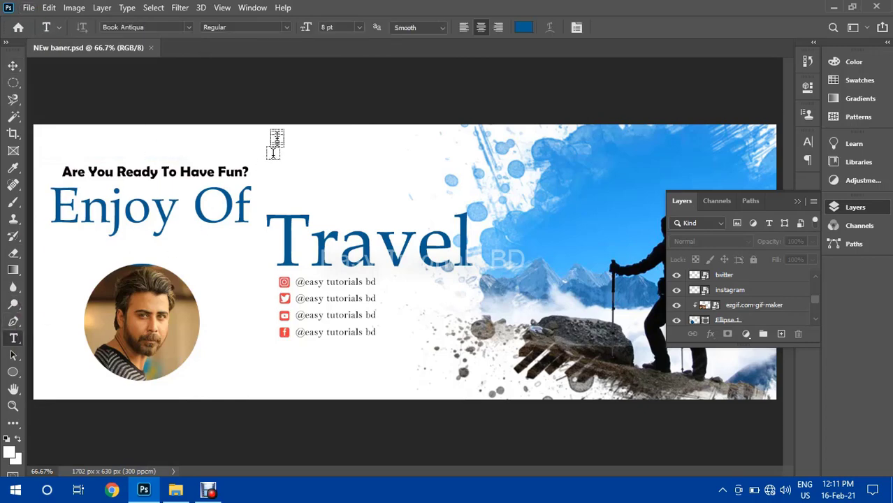
left_click(287, 105)
left_click(523, 27)
left_click_drag(707, 90, 705, 73)
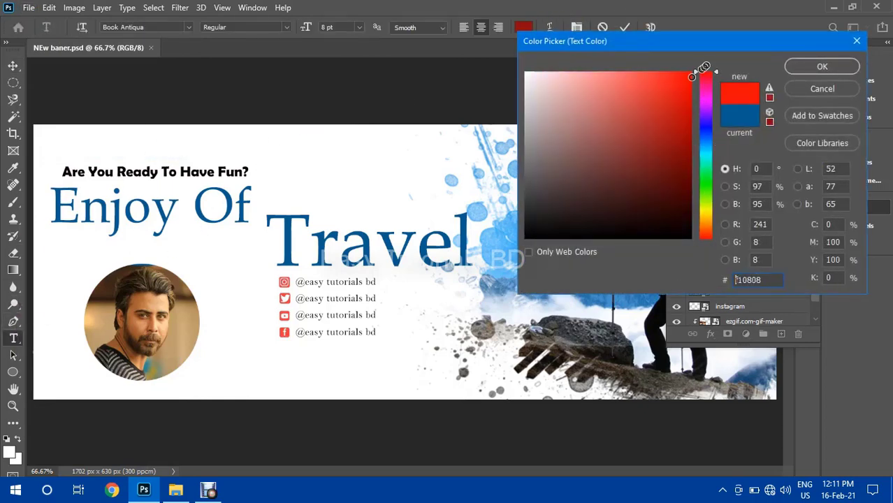
left_click(812, 68)
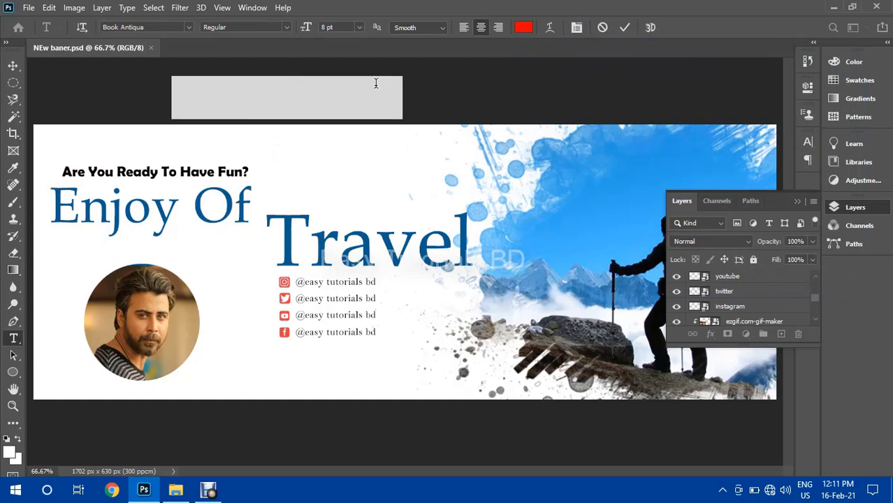
left_click(12, 372)
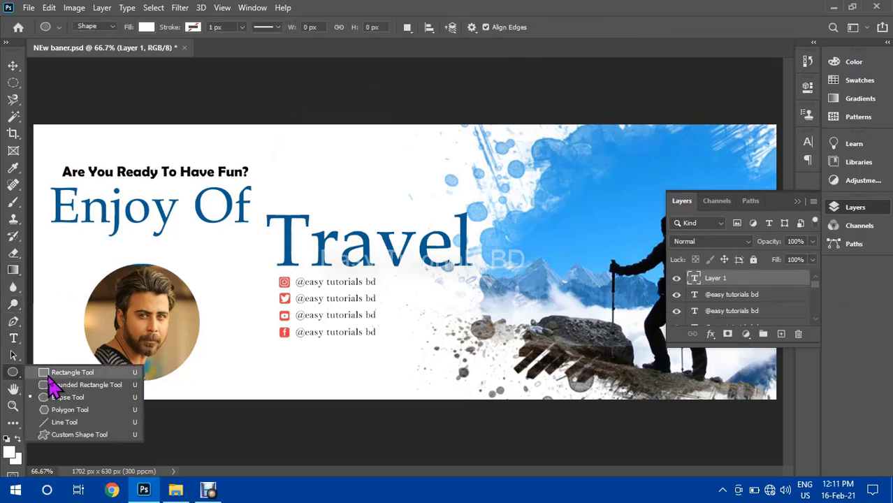
left_click(63, 372)
left_click_drag(209, 75, 588, 140)
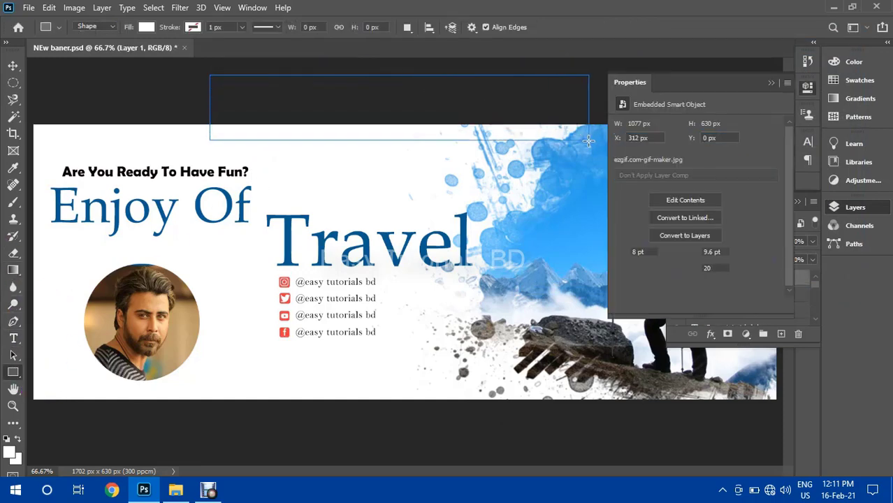
- Undo the rectangle, the empty text layer and the portrait's last height change
left_click(12, 65)
key("ctrl+z")
key("ctrl+z")
key("ctrl+z")
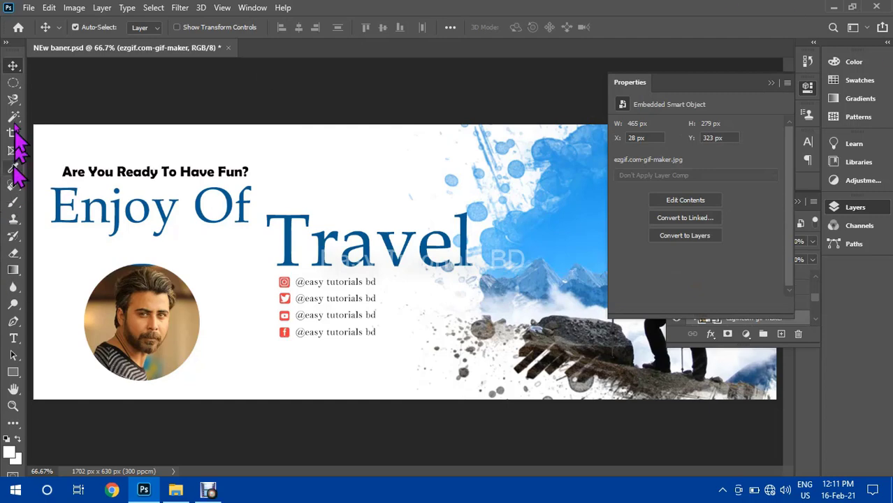
- Save the cover again under its existing file name
left_click(29, 8)
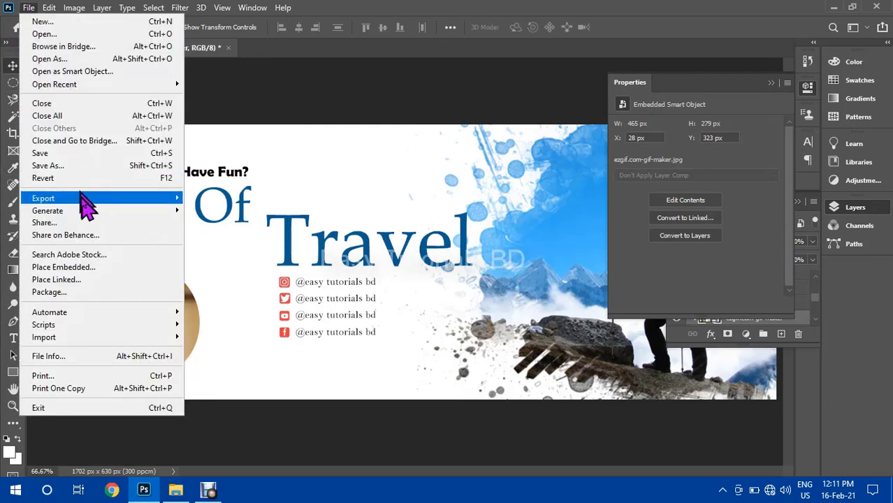
mouse_move(82, 198)
left_click(70, 153)
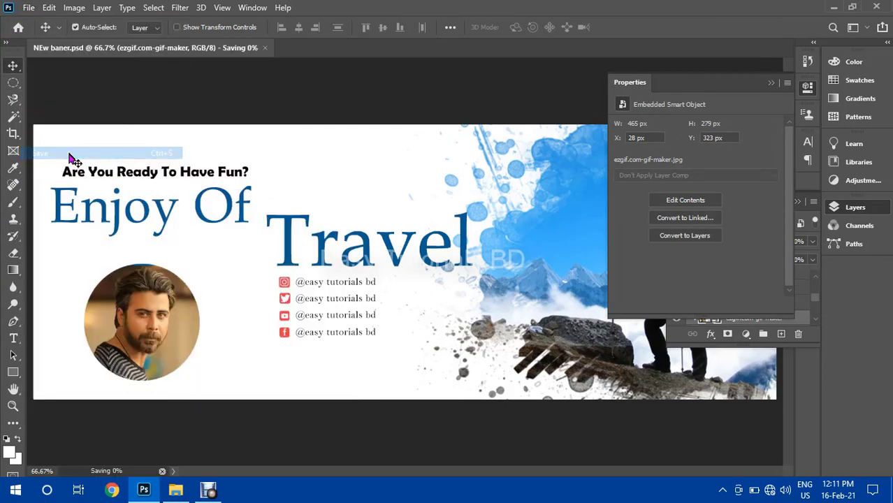